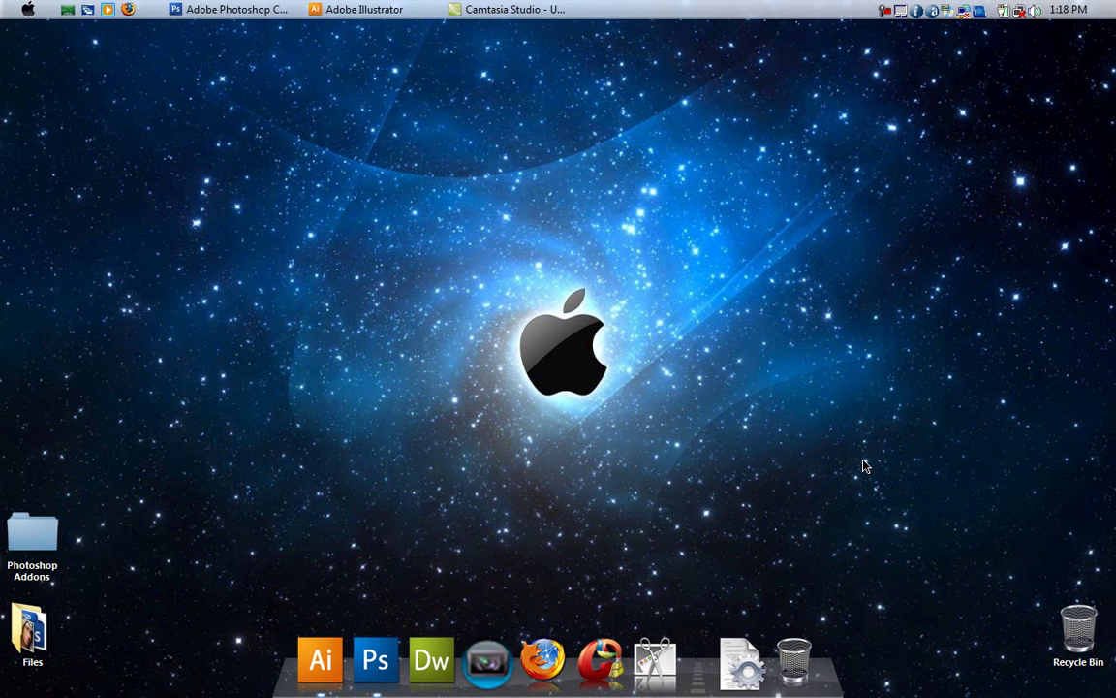
Bring the pure luck.psd poster window to the front and shift it slightly right.
click(187, 9)
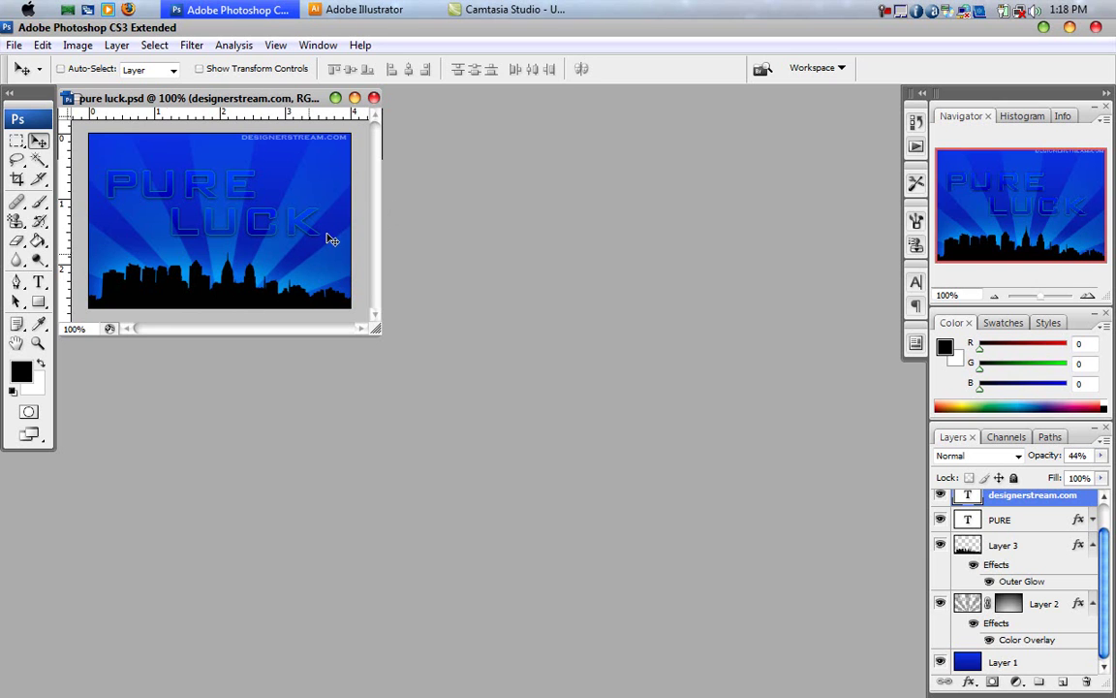
drag(157, 105, 170, 105)
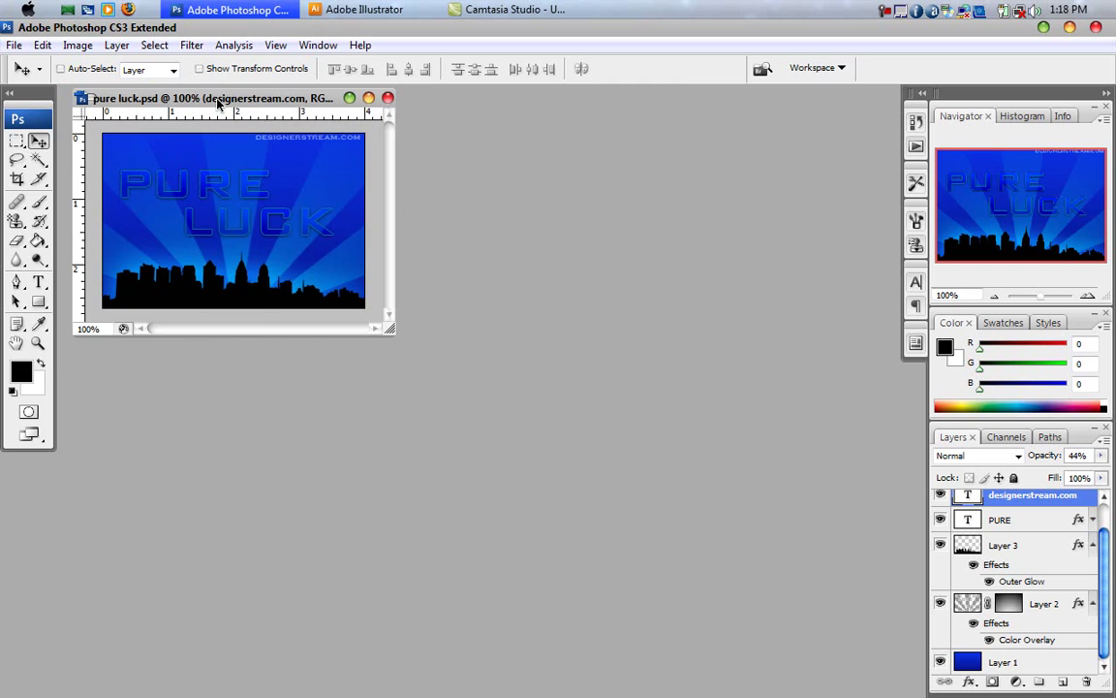
Create a new 300 × 200 pixel document with a transparent background.
click(20, 46)
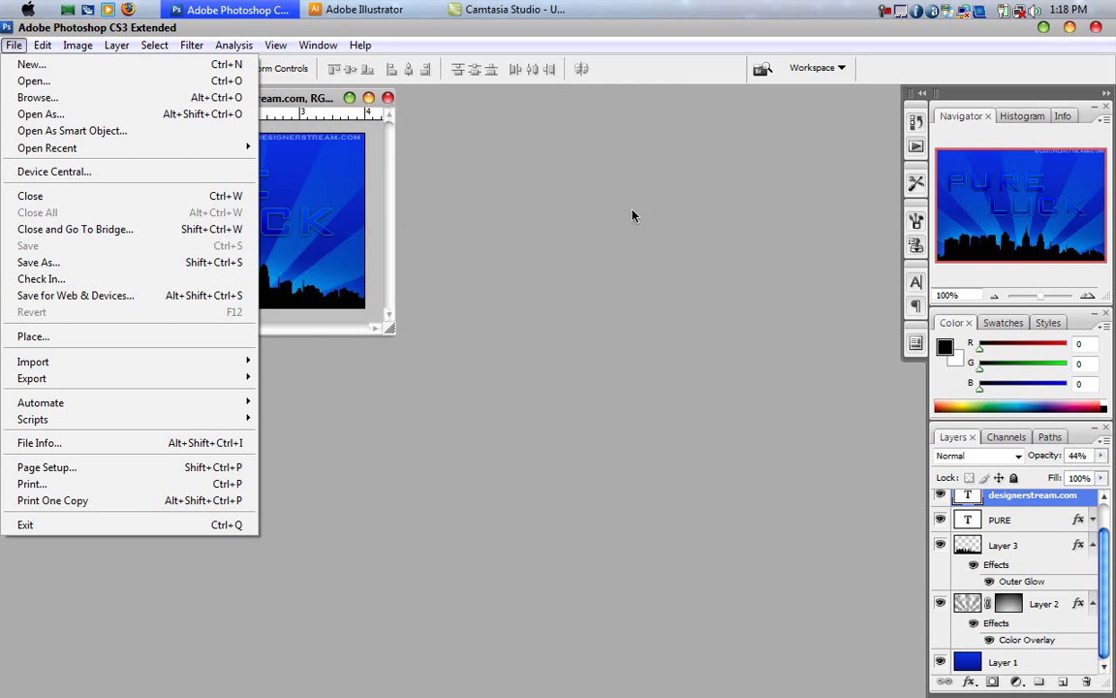
click(20, 74)
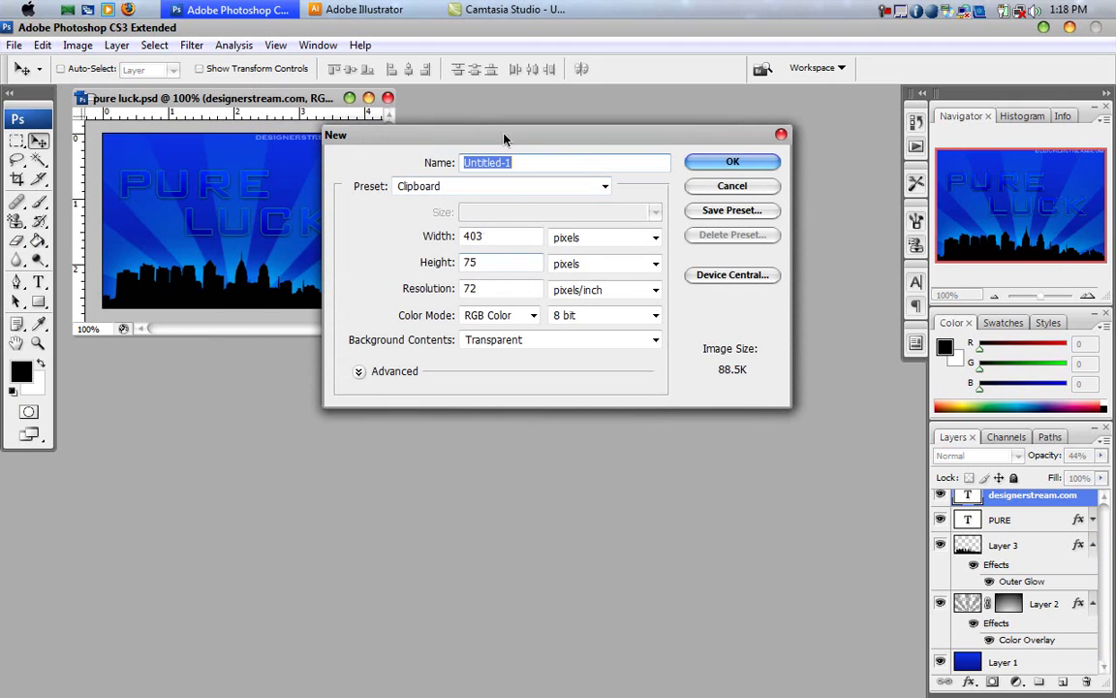
key(Tab)
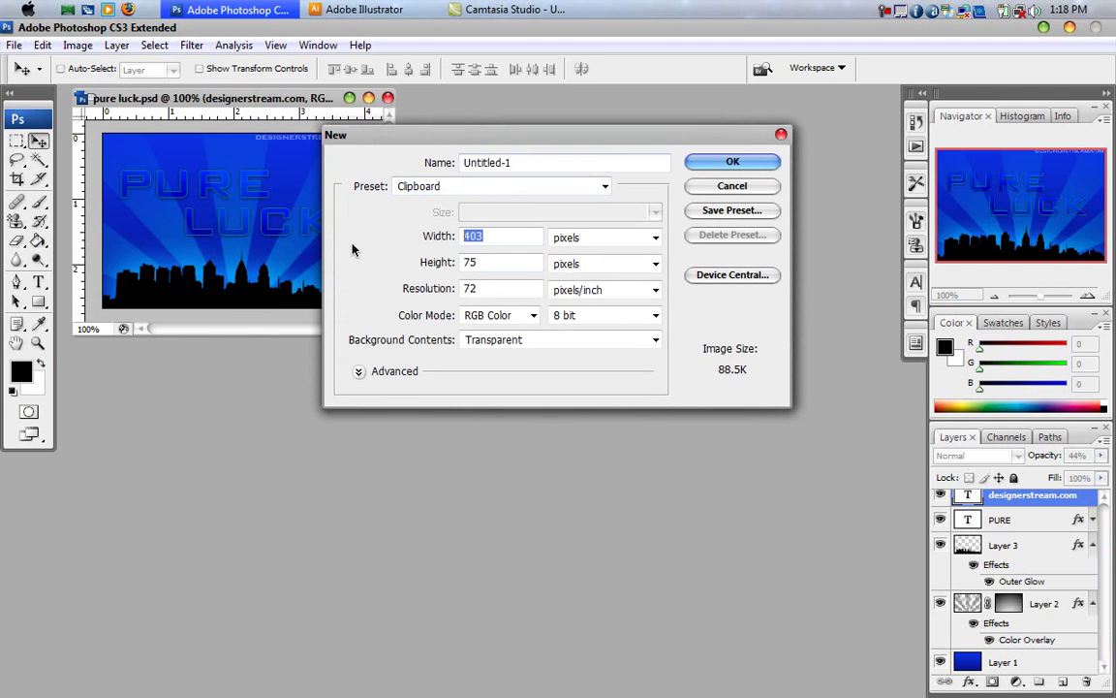
text(300)
key(Tab)
text(200)
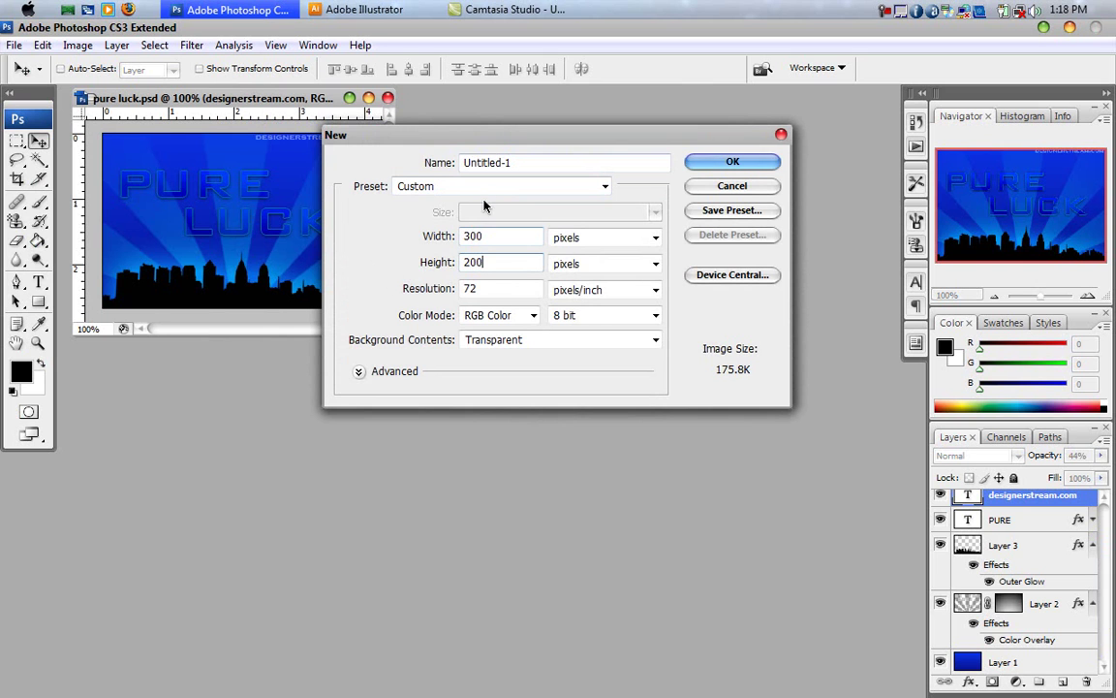
drag(490, 144, 471, 170)
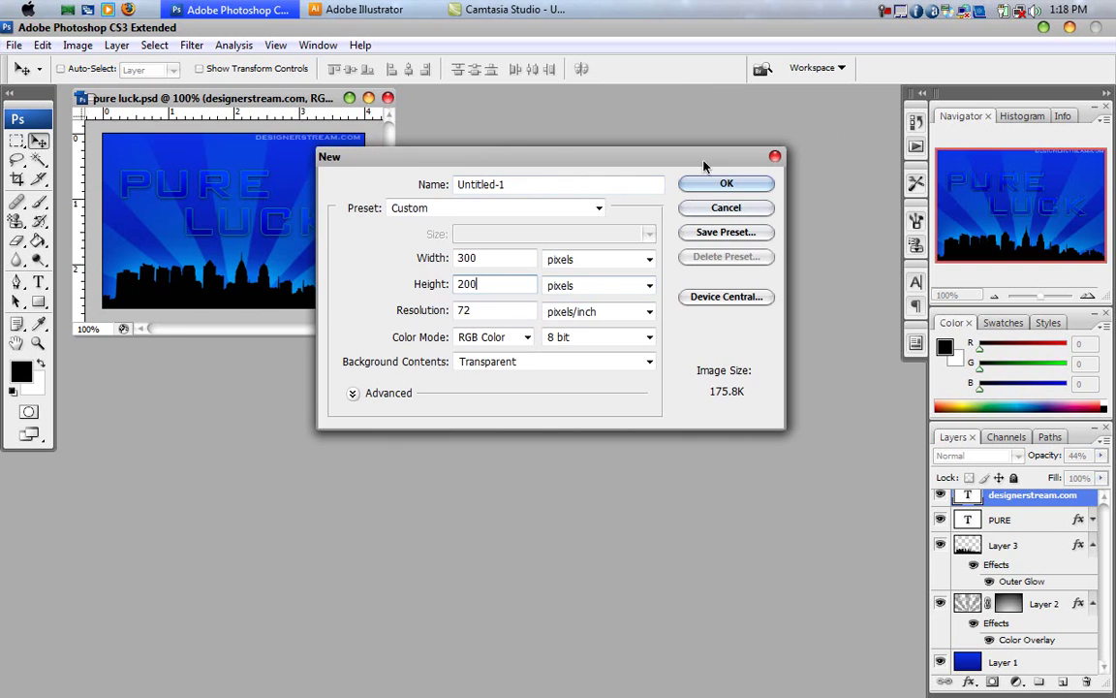
click(710, 188)
Zoom Untitled-1 to 200% and resize its window so the whole canvas shows.
drag(276, 107, 624, 172)
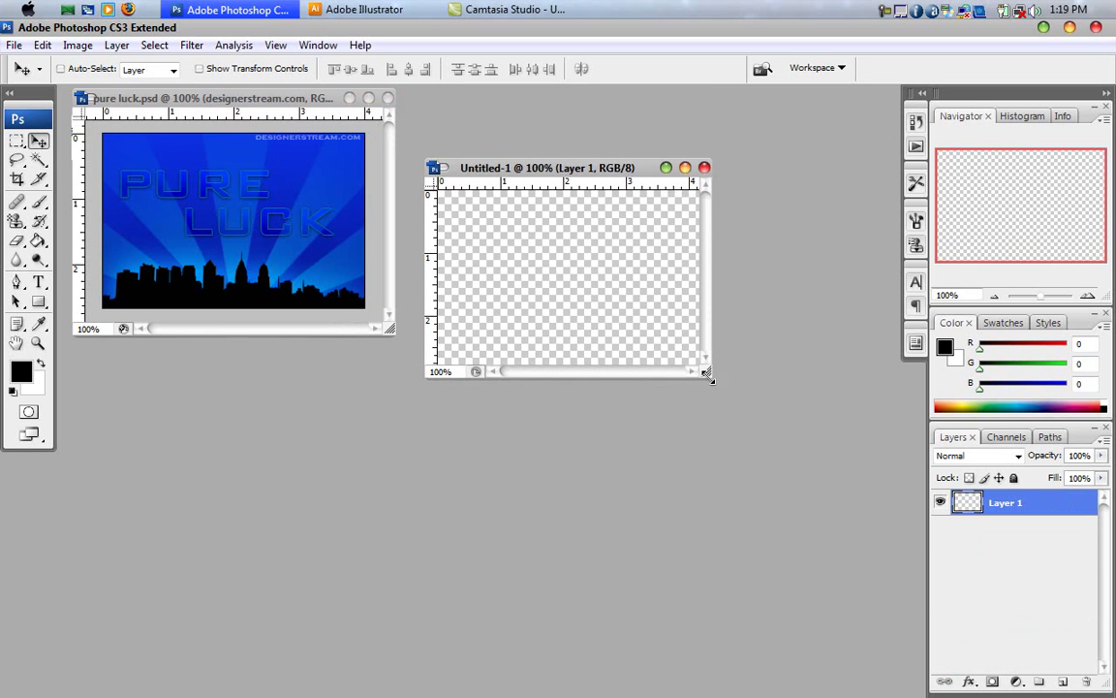
drag(705, 374, 884, 507)
key(ctrl+plus)
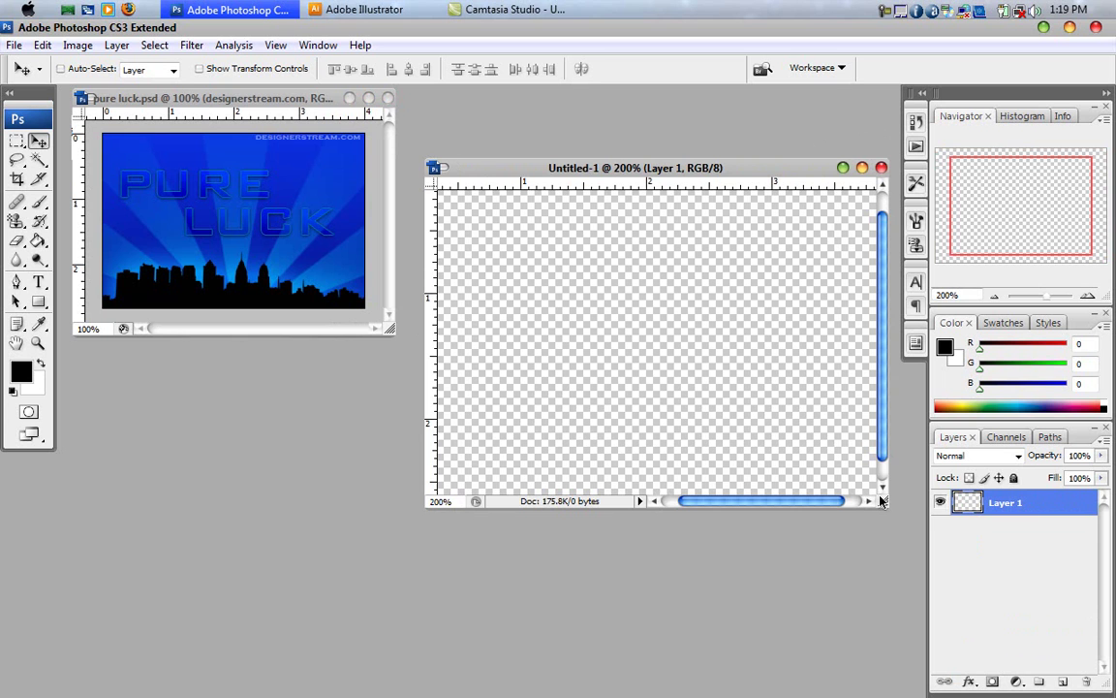
drag(426, 512, 269, 591)
drag(466, 179, 496, 174)
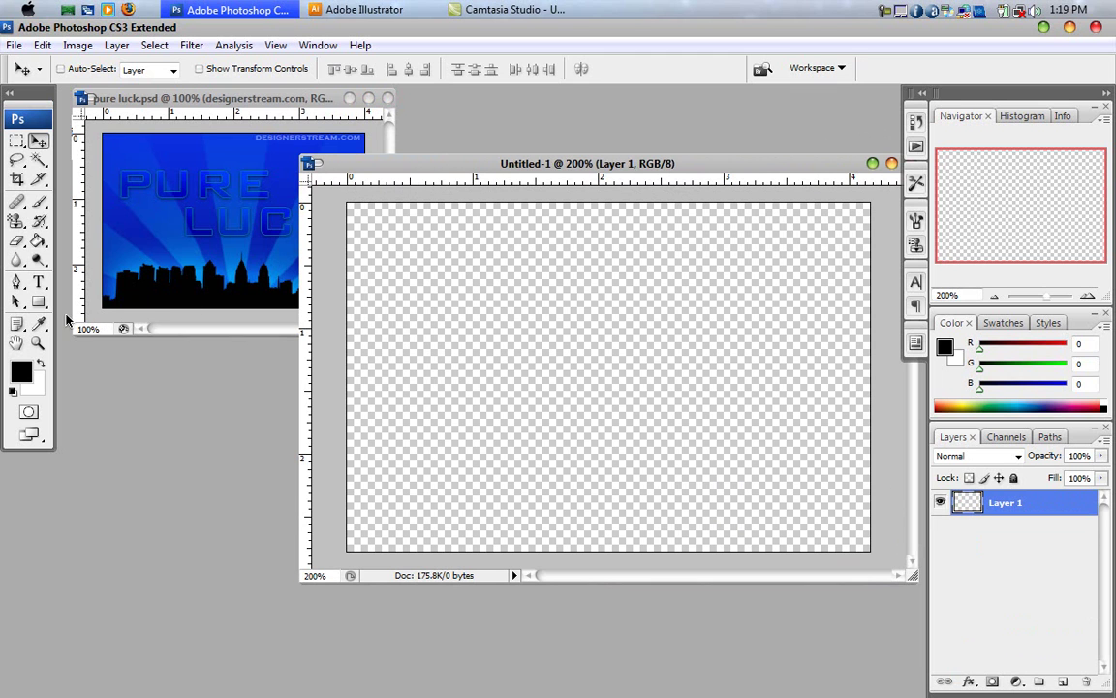
Try a dark blue vertical gradient on Layer 1, then undo it.
drag(38, 241, 101, 247)
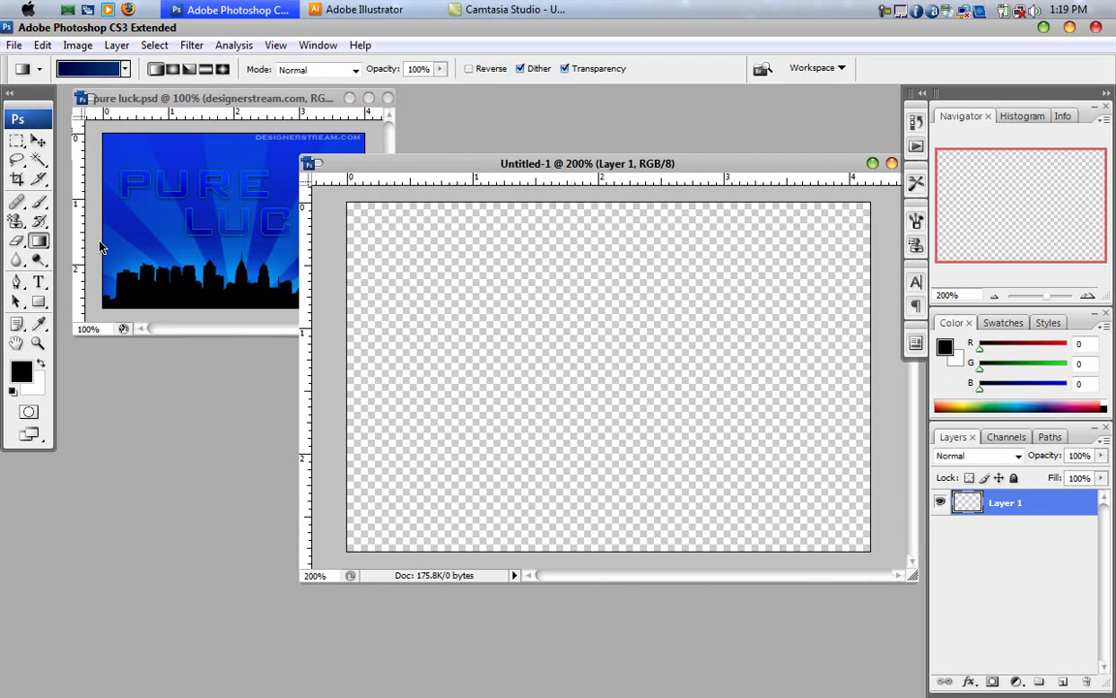
click(90, 68)
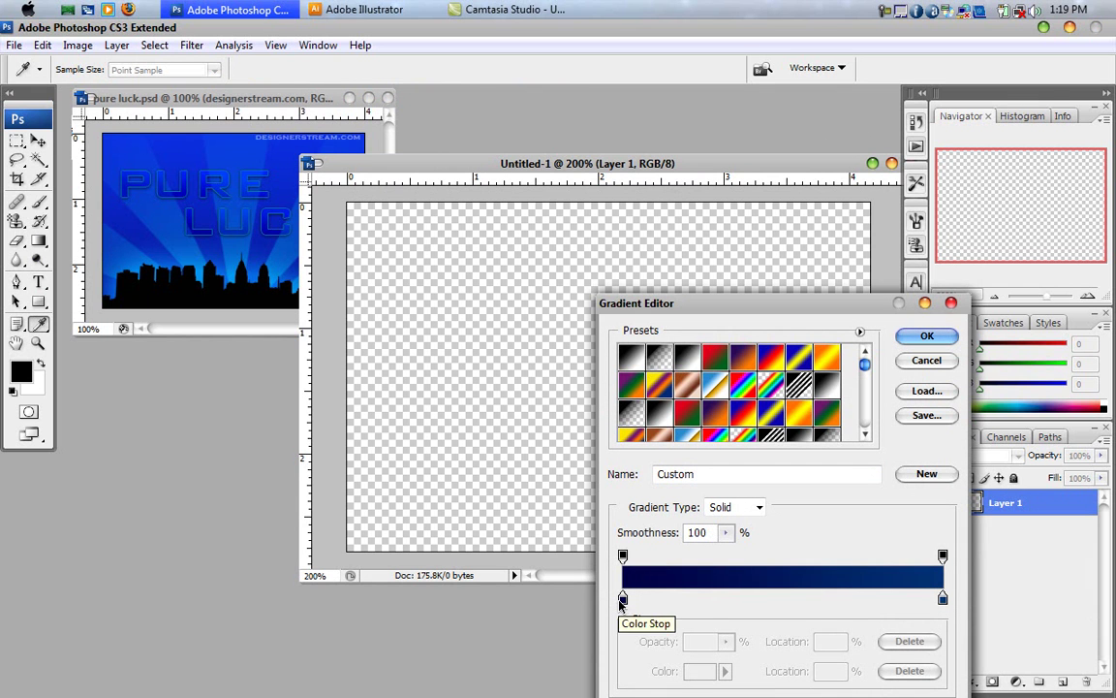
click(927, 340)
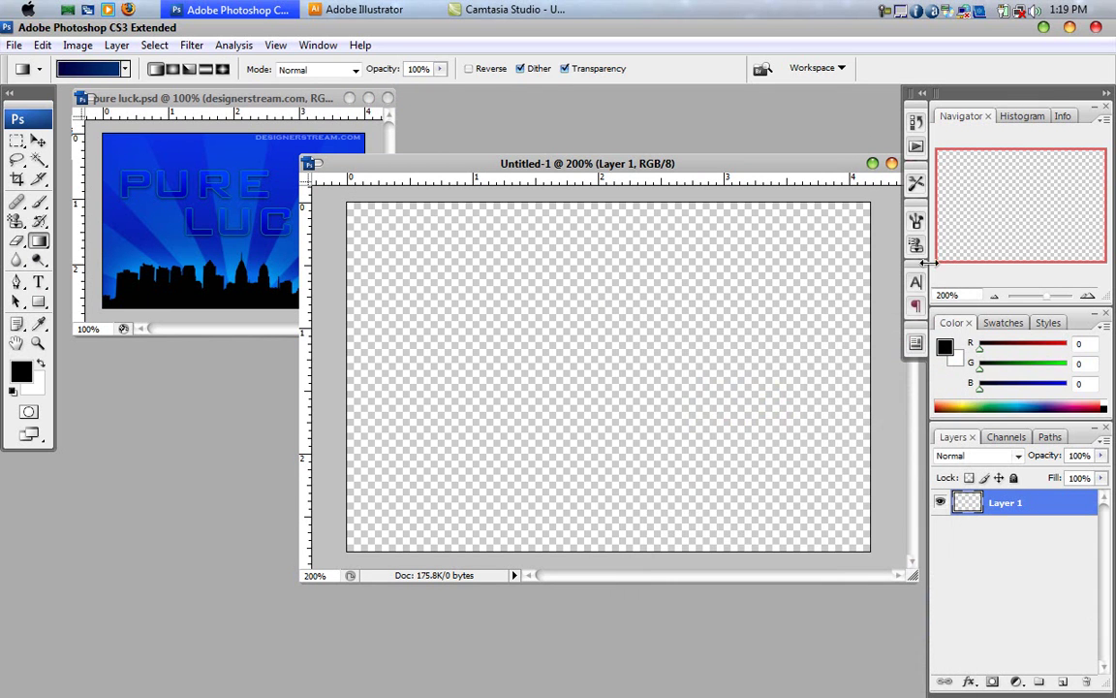
drag(639, 192, 636, 616)
key(ctrl+z)
drag(540, 549, 620, 189)
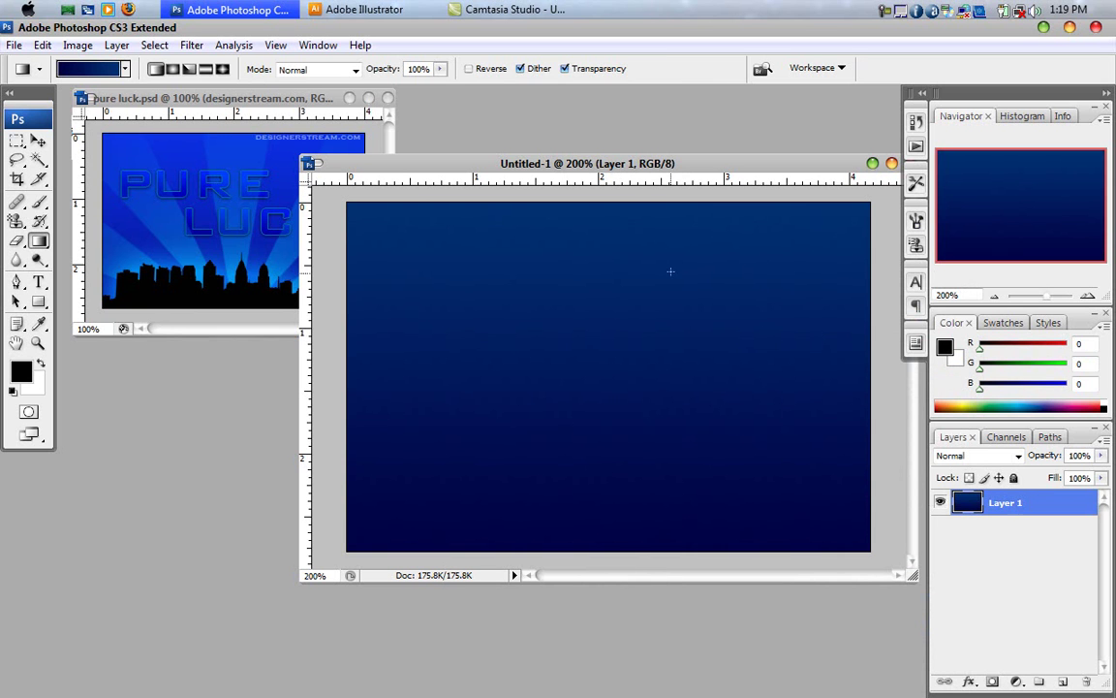
key(ctrl+z)
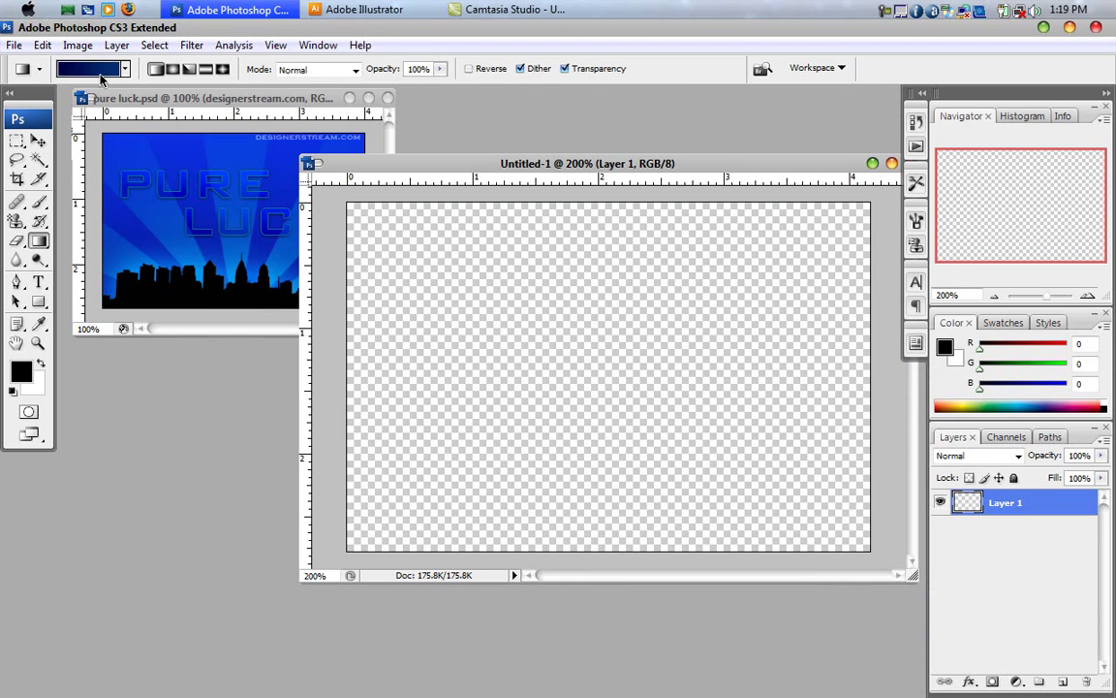
Set the gradient stops to a vivid blue (0404c5) and a lighter blue.
click(90, 68)
double_click(623, 599)
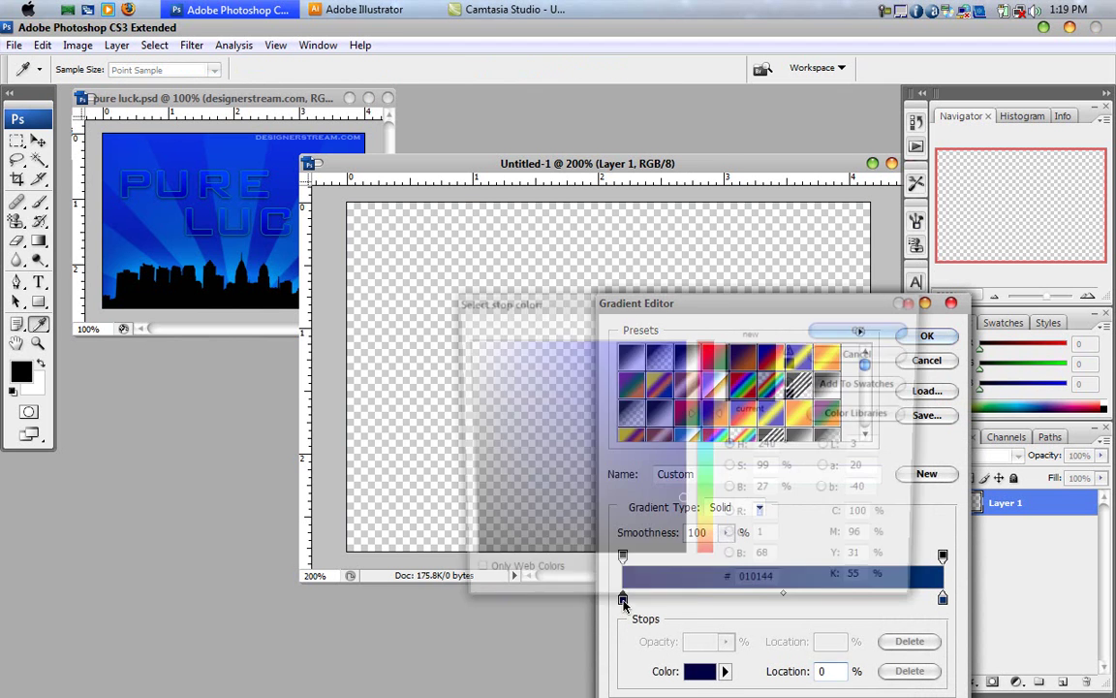
drag(673, 492, 682, 391)
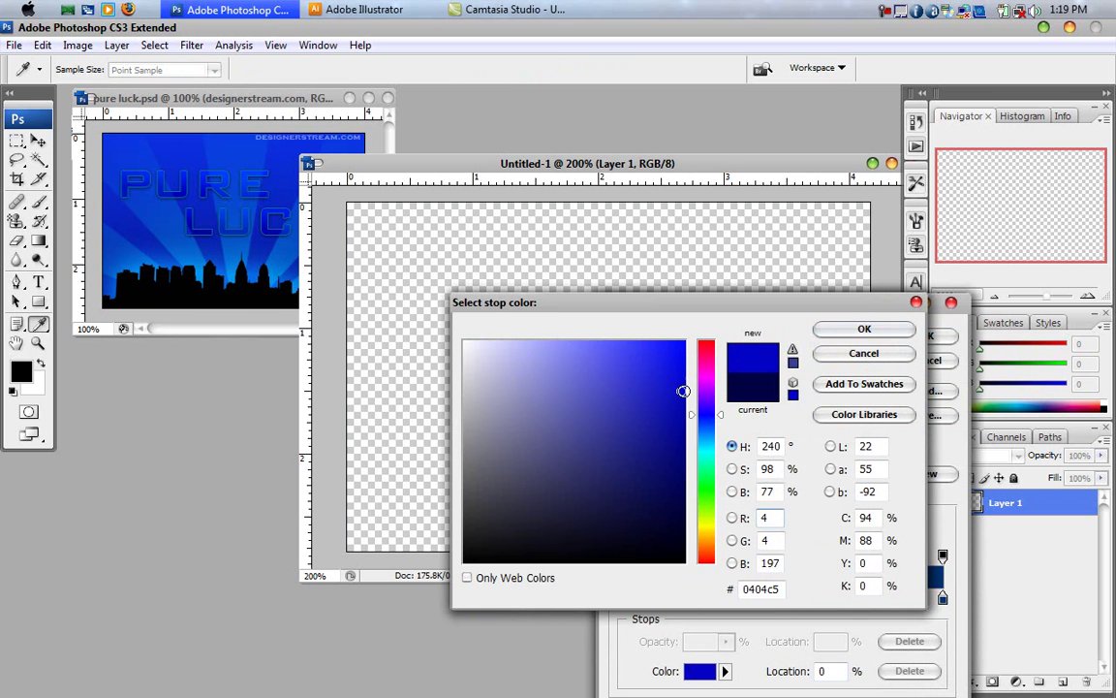
click(858, 327)
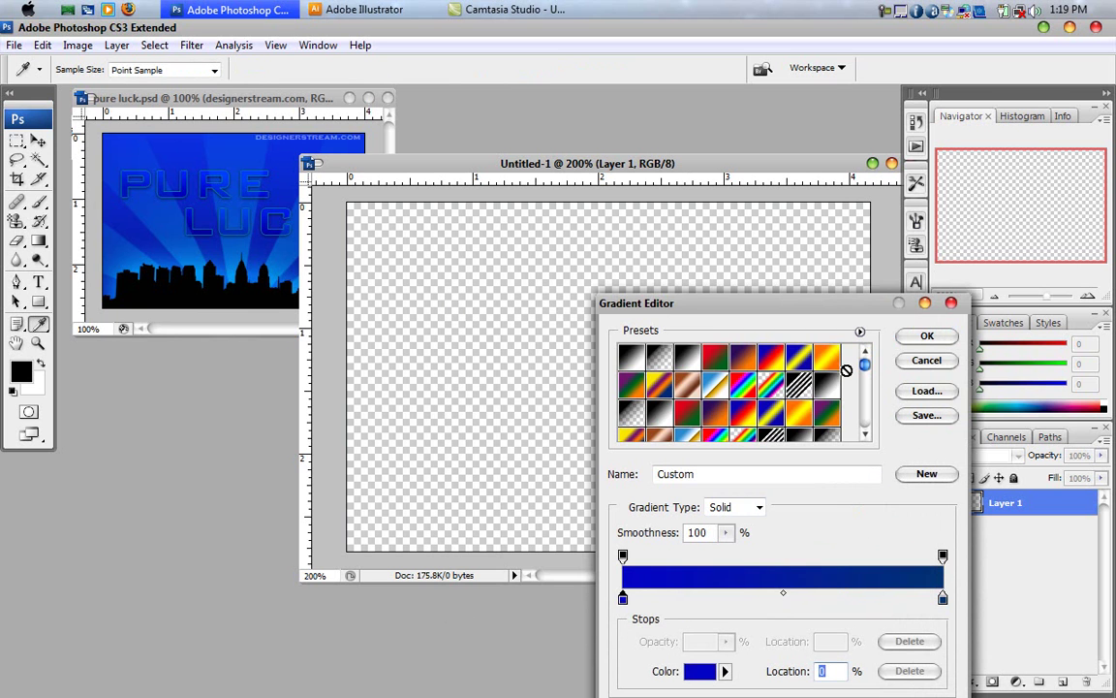
double_click(943, 598)
drag(685, 419, 673, 394)
click(847, 332)
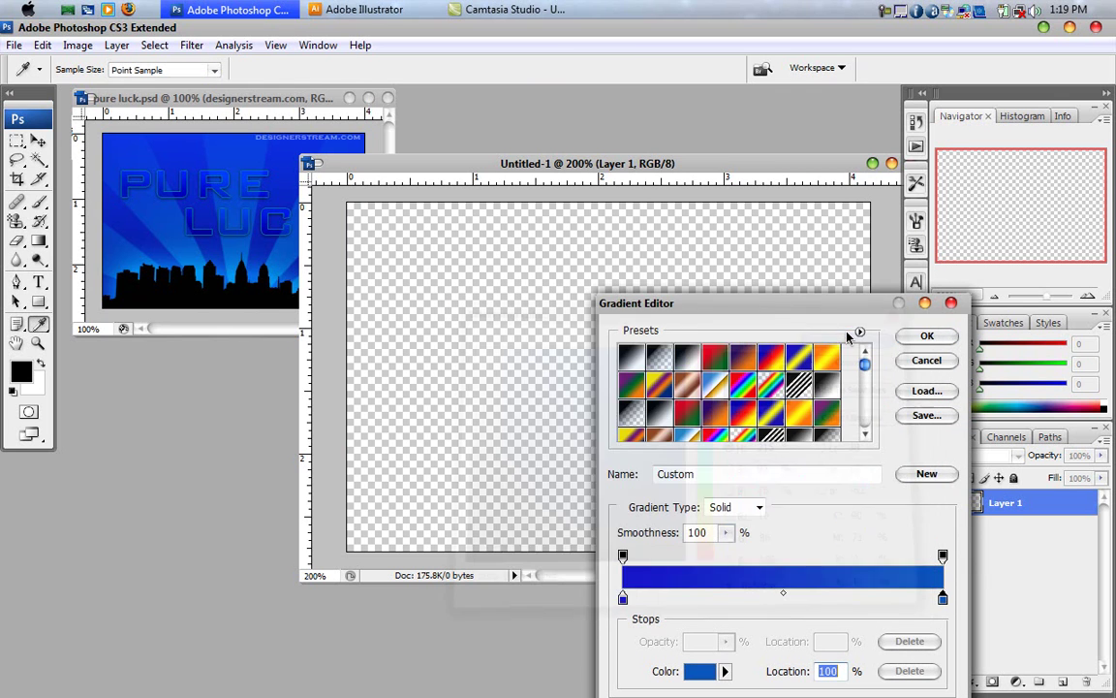
click(926, 335)
Fill the canvas with the edited vertical blue gradient and bring pure luck.psd back forward.
drag(532, 496, 532, 181)
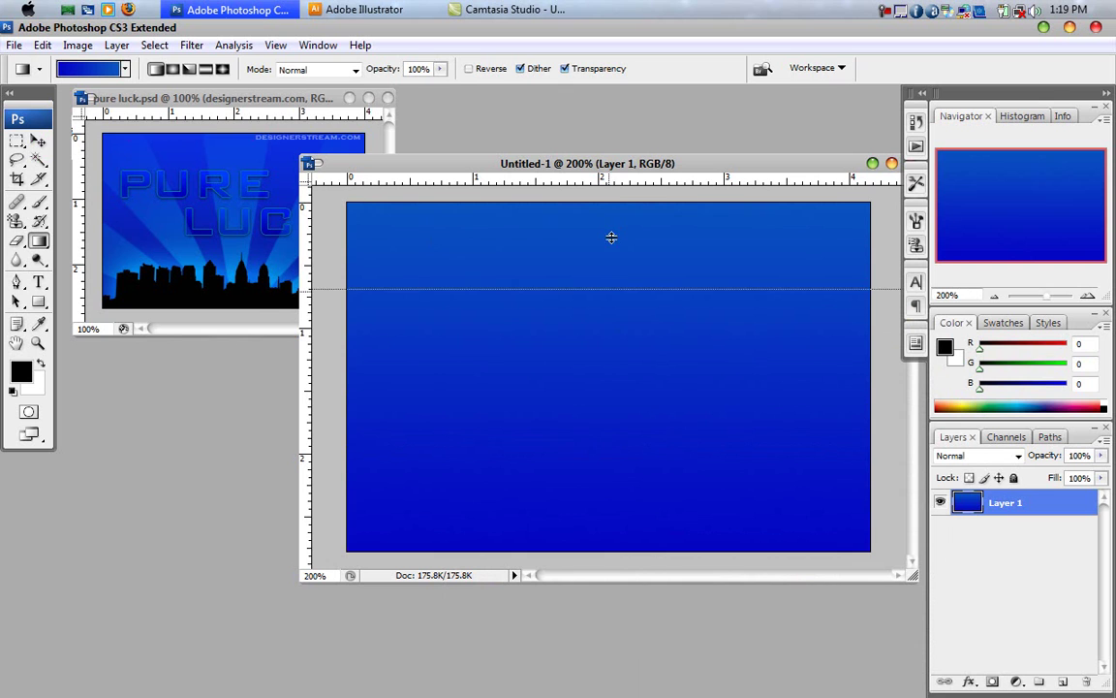
mouse_move(615, 193)
mouse_down()
mouse_move(614, 560)
mouse_move(620, 364)
mouse_move(609, 199)
mouse_up()
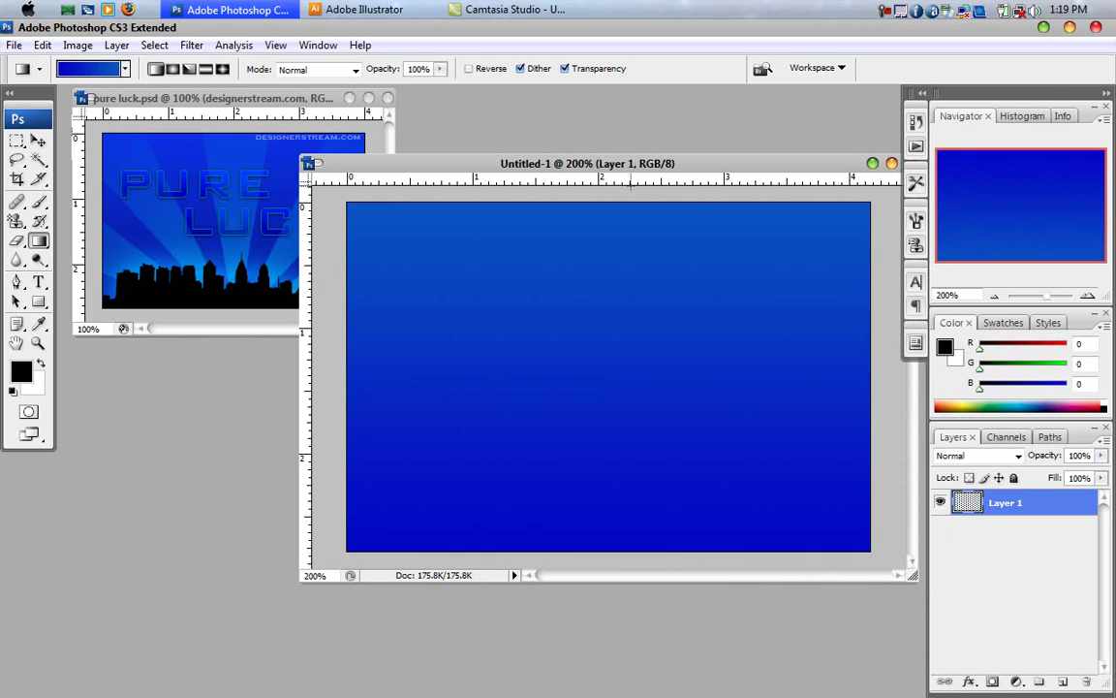
click(39, 143)
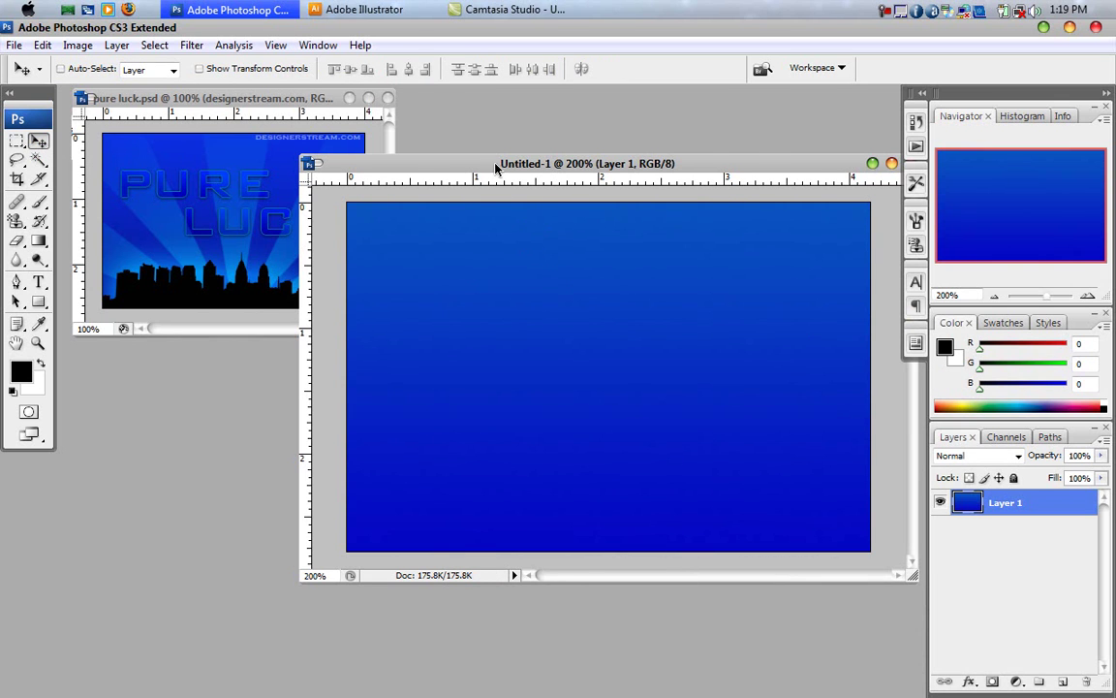
drag(495, 168, 556, 146)
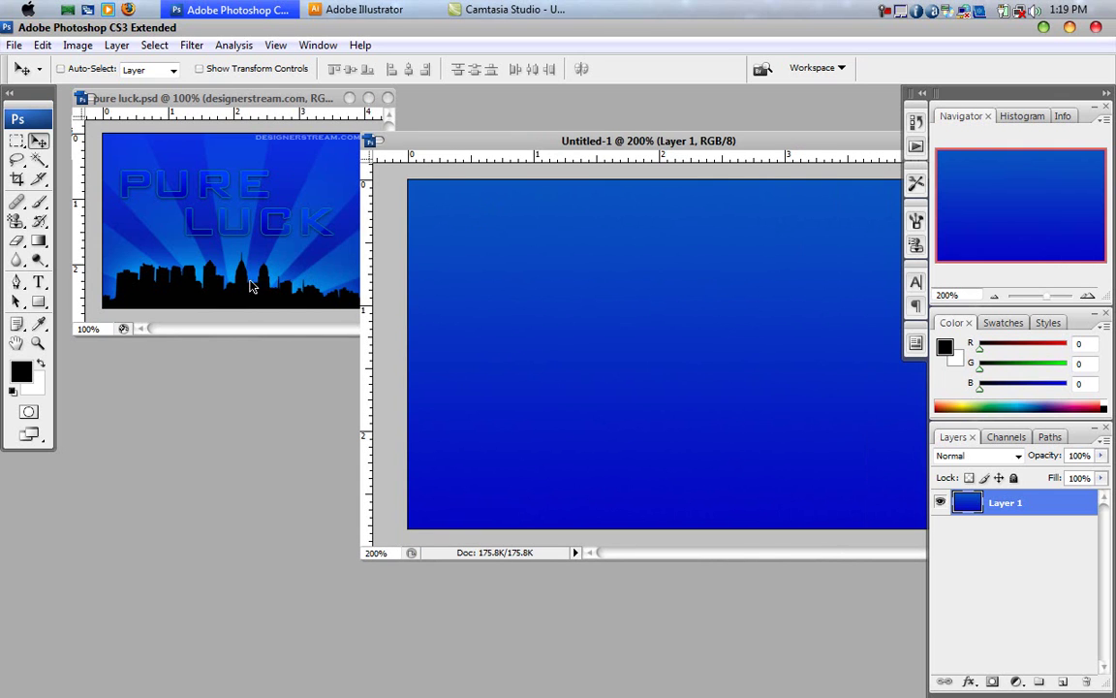
click(312, 101)
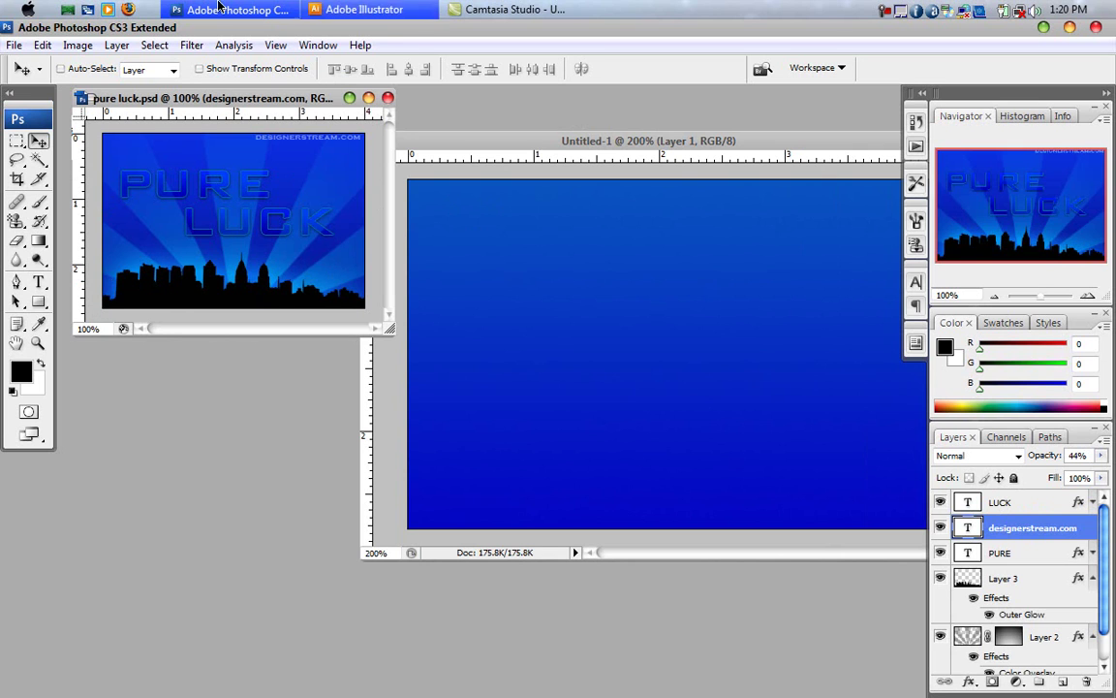
Switch to Illustrator and inspect the black skyline silhouette artwork.
click(388, 8)
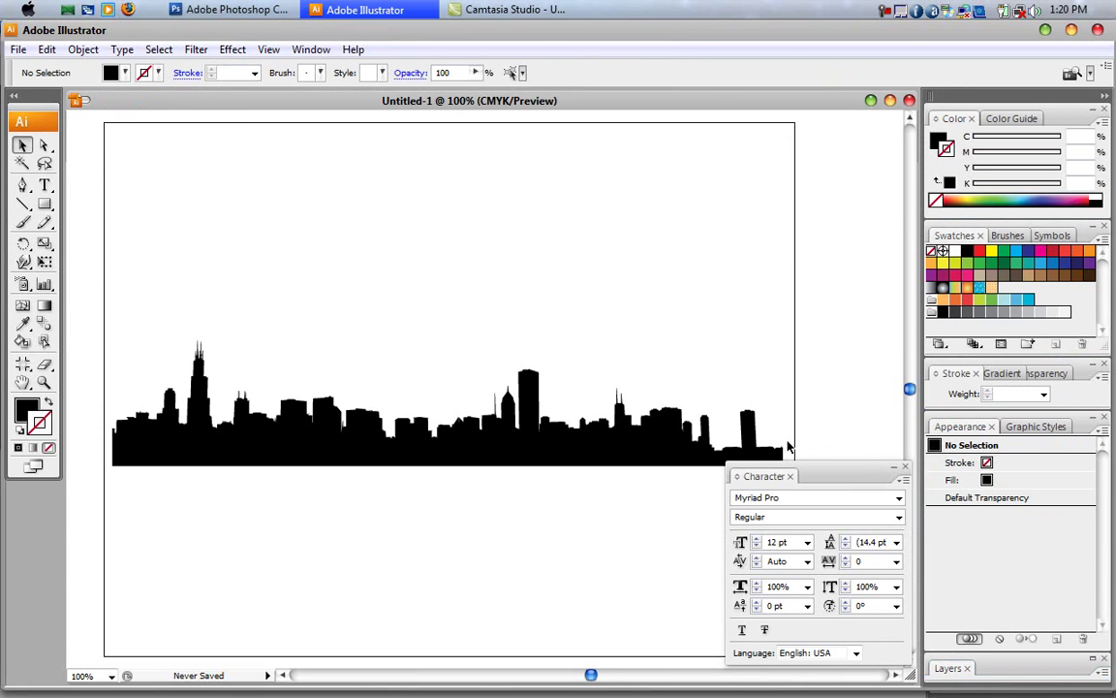
click(423, 456)
click(352, 380)
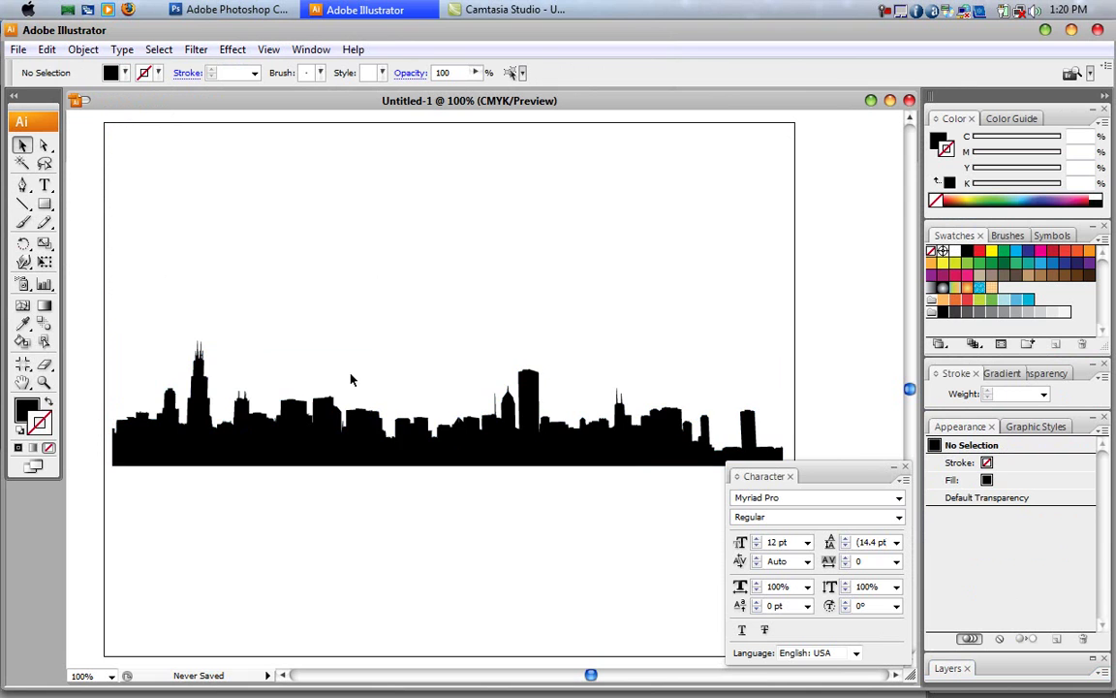
click(318, 441)
click(281, 259)
scroll(201, 270, down, 1)
scroll(202, 270, up, 2)
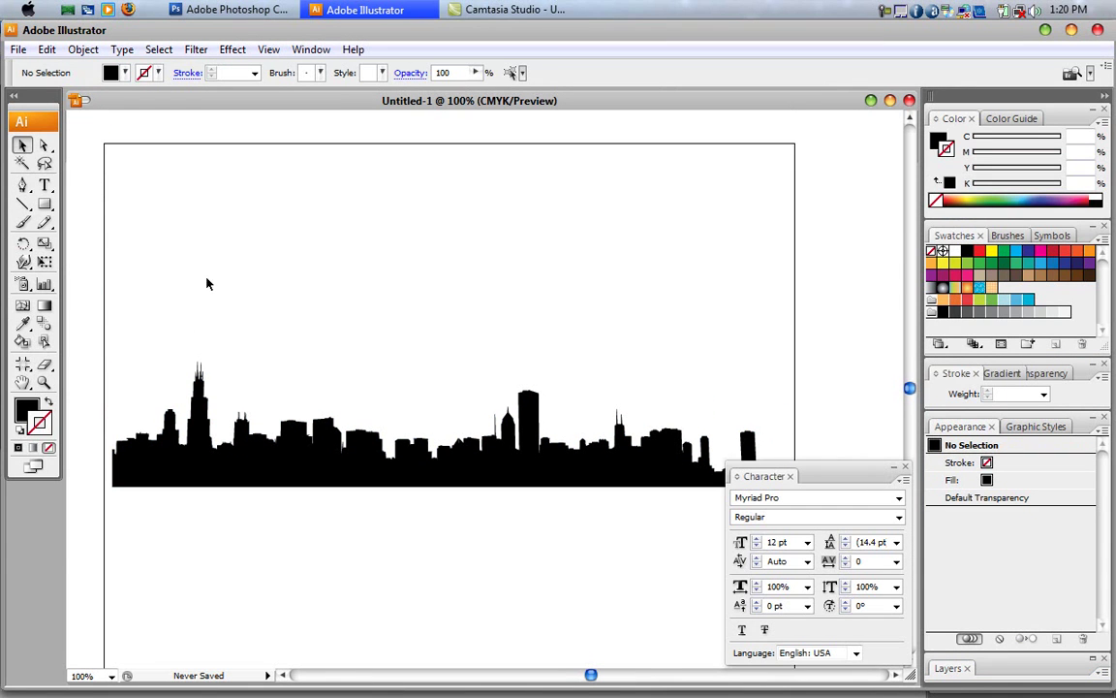
scroll(113, 154, down, 1)
Save the skyline to the Desktop as chicago.eps in Illustrator EPS format.
click(18, 49)
click(64, 242)
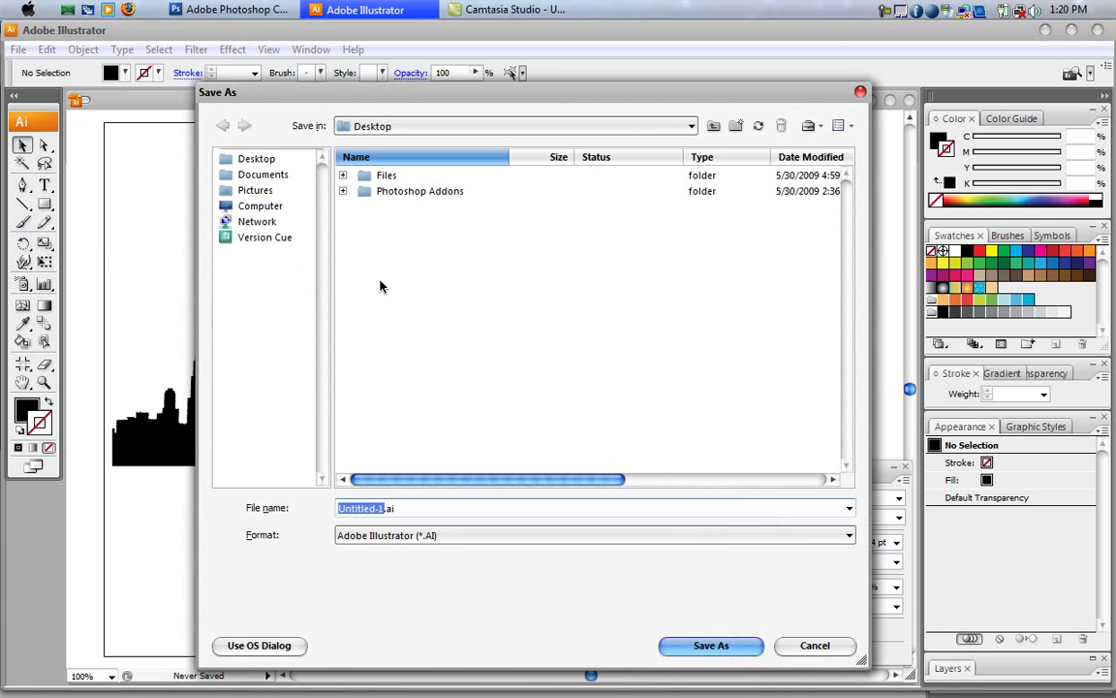
click(406, 536)
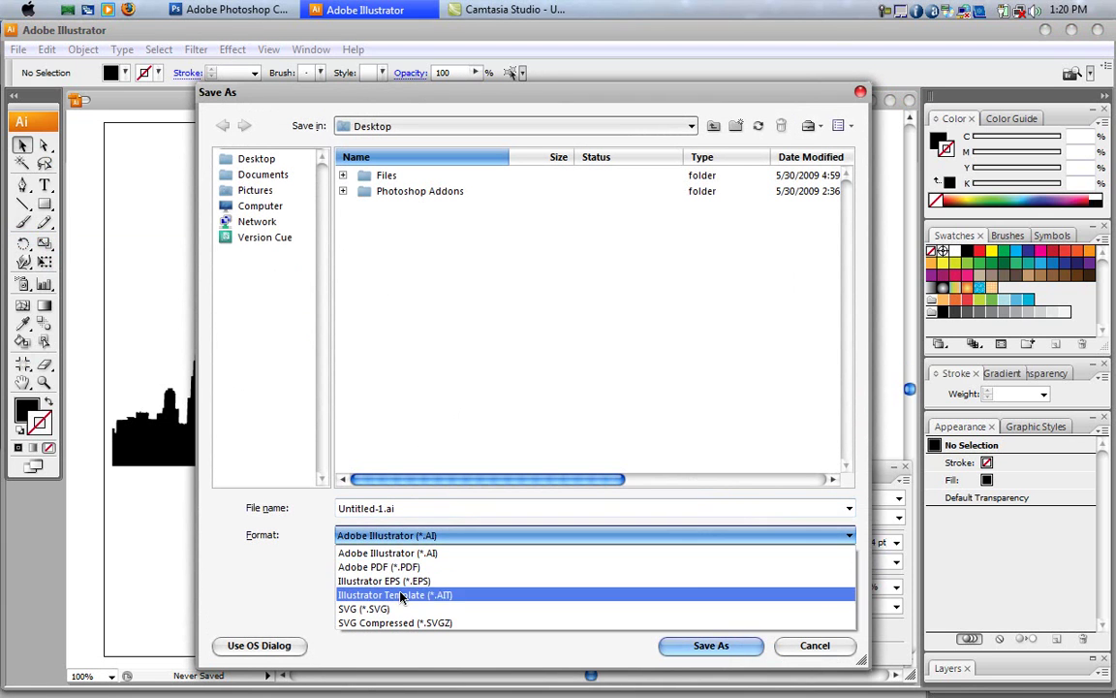
click(387, 581)
click(383, 509)
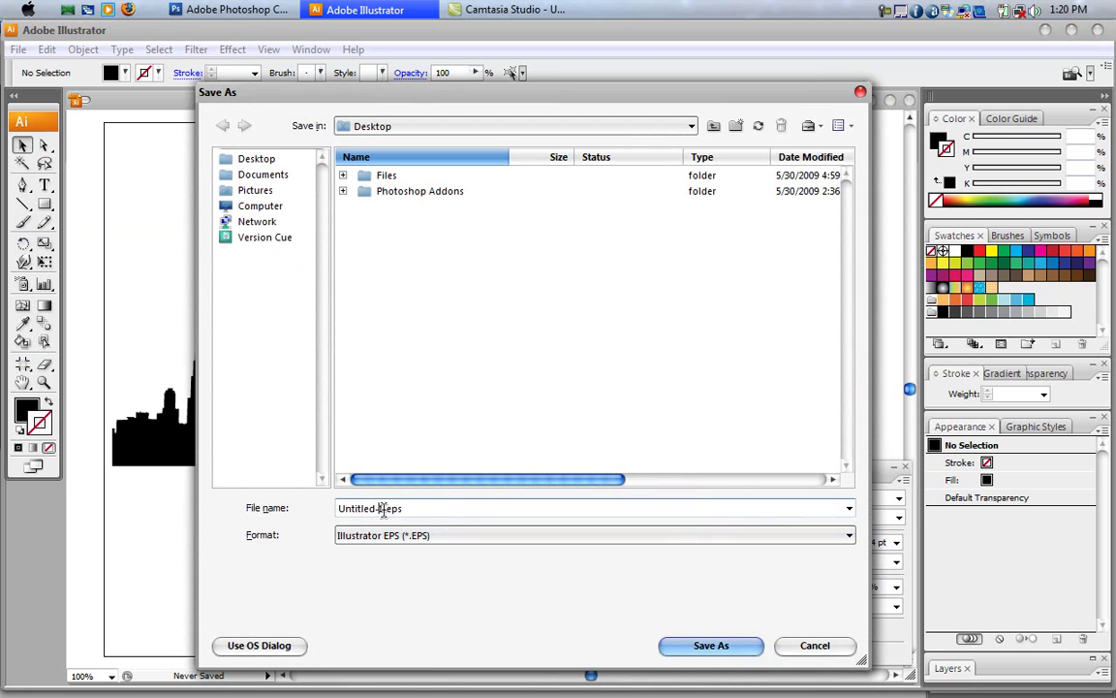
drag(384, 509, 174, 518)
text(chi)
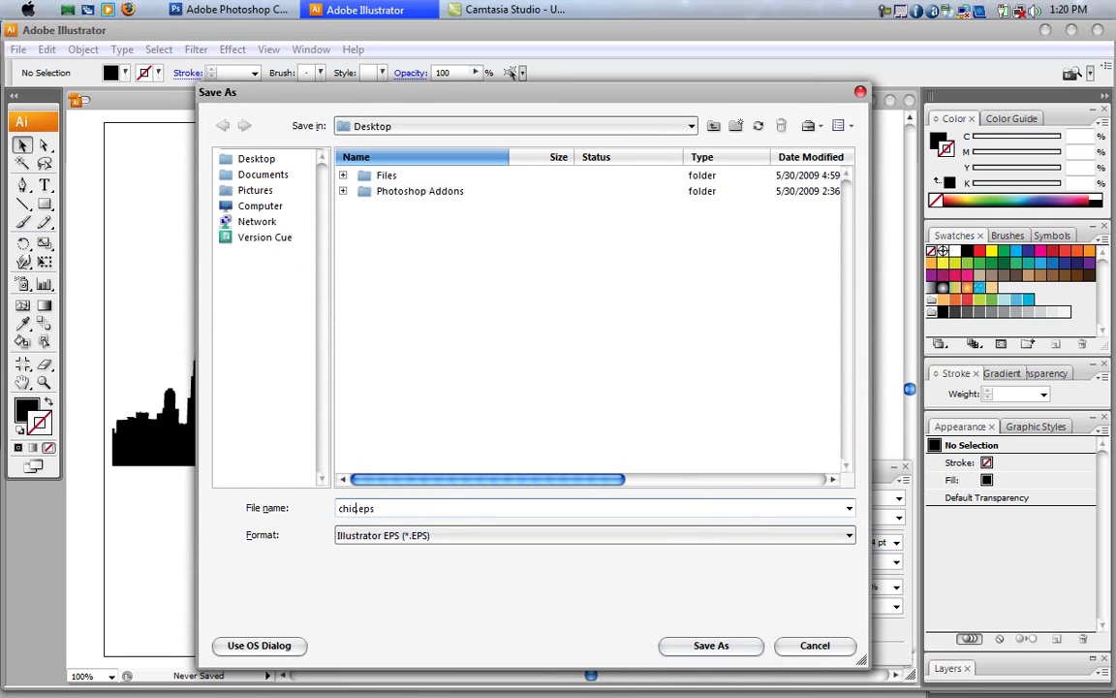
text(cagoSkyline)
key(Return)
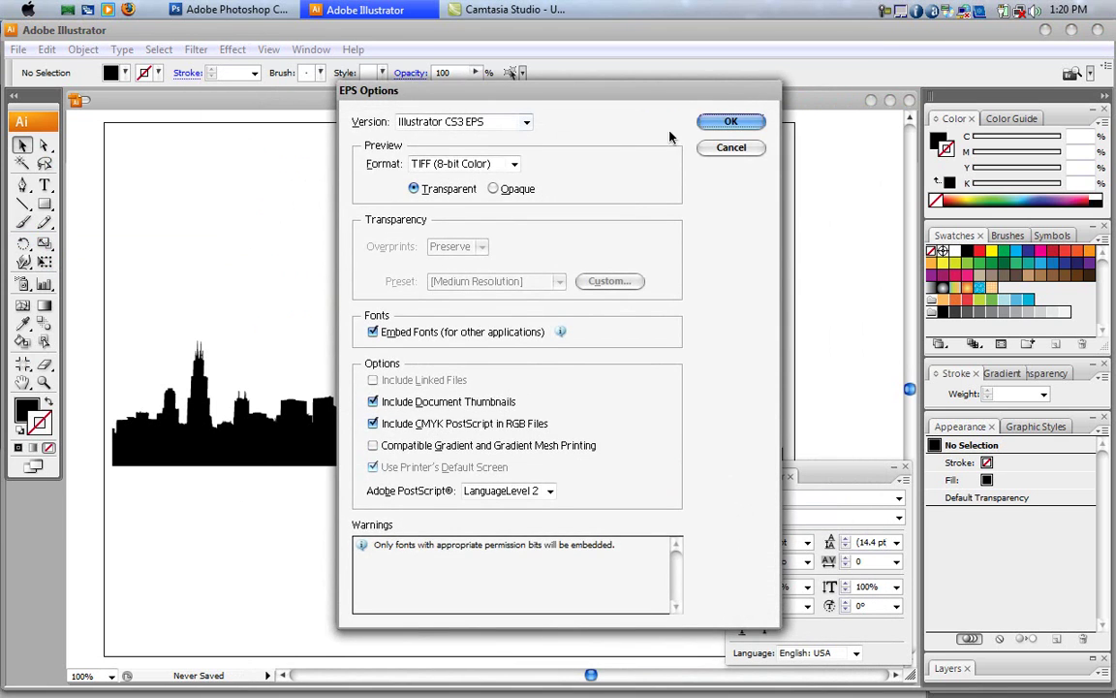
click(725, 124)
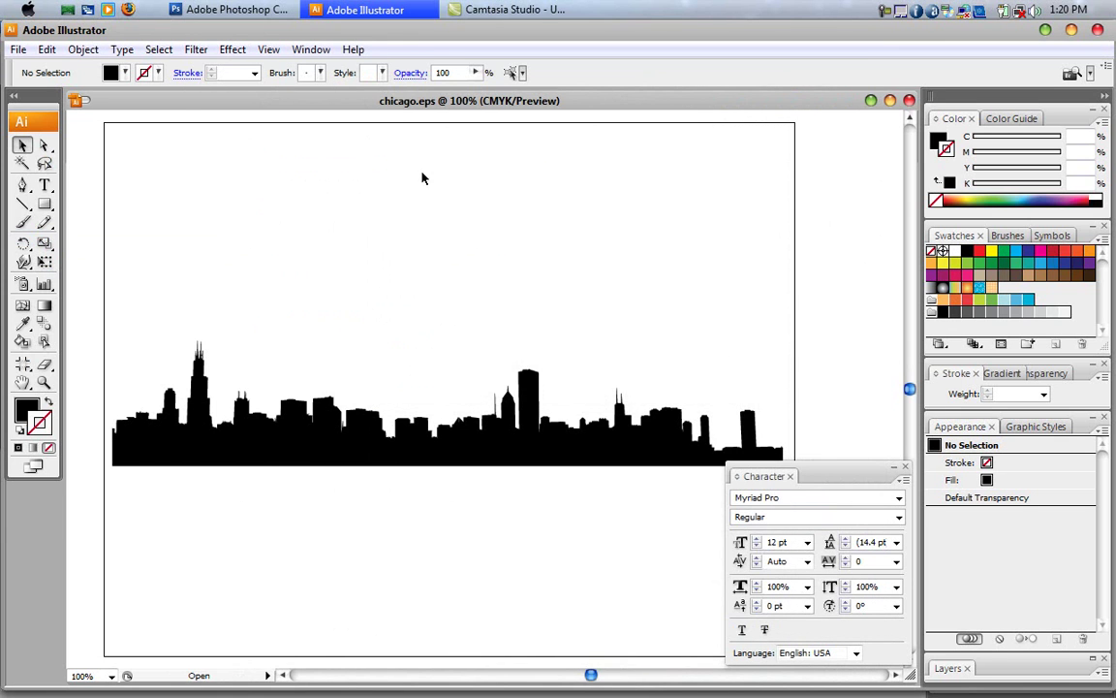
Open chicago.eps in Photoshop, accepting the default rasterize settings.
click(237, 10)
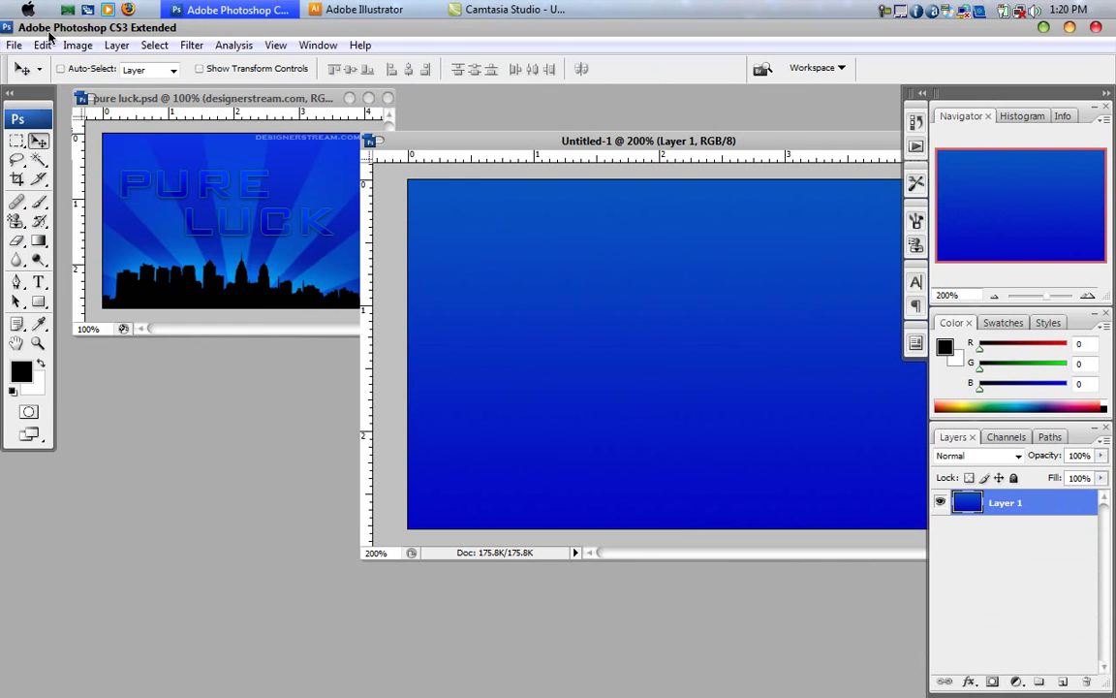
click(14, 44)
click(39, 79)
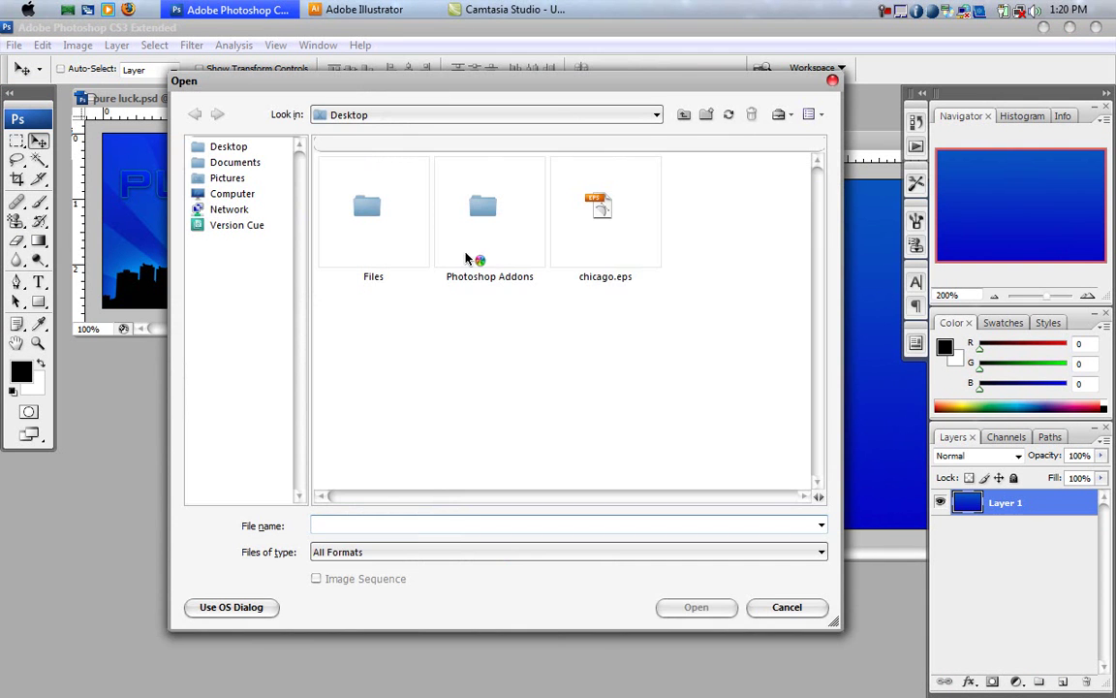
click(612, 229)
double_click(613, 229)
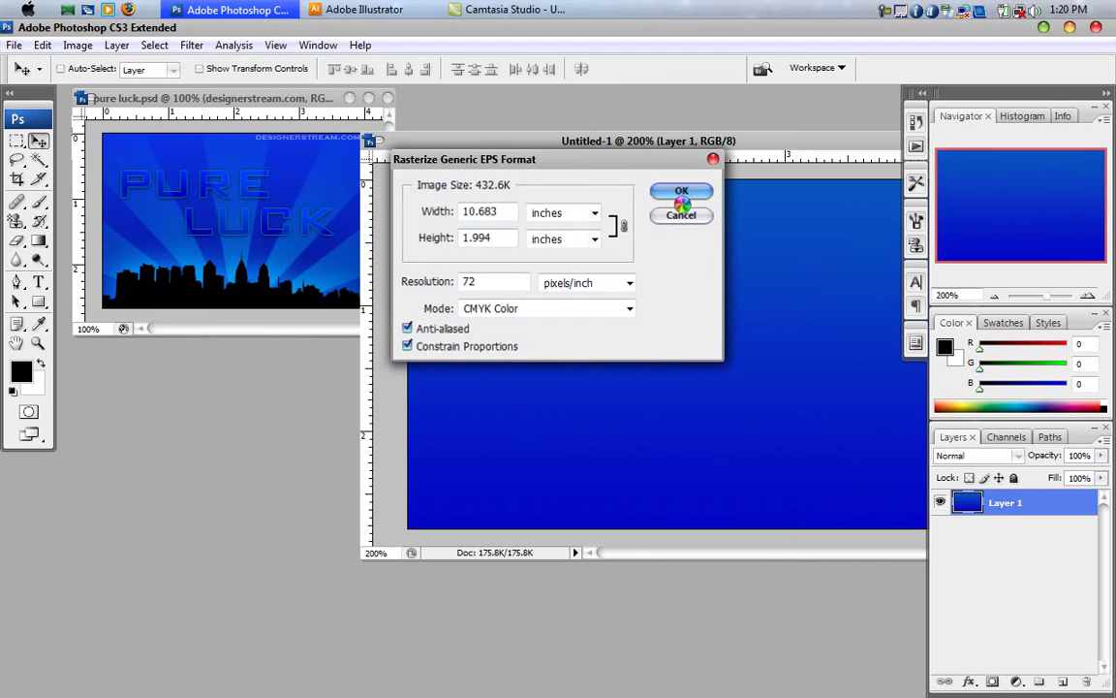
click(683, 200)
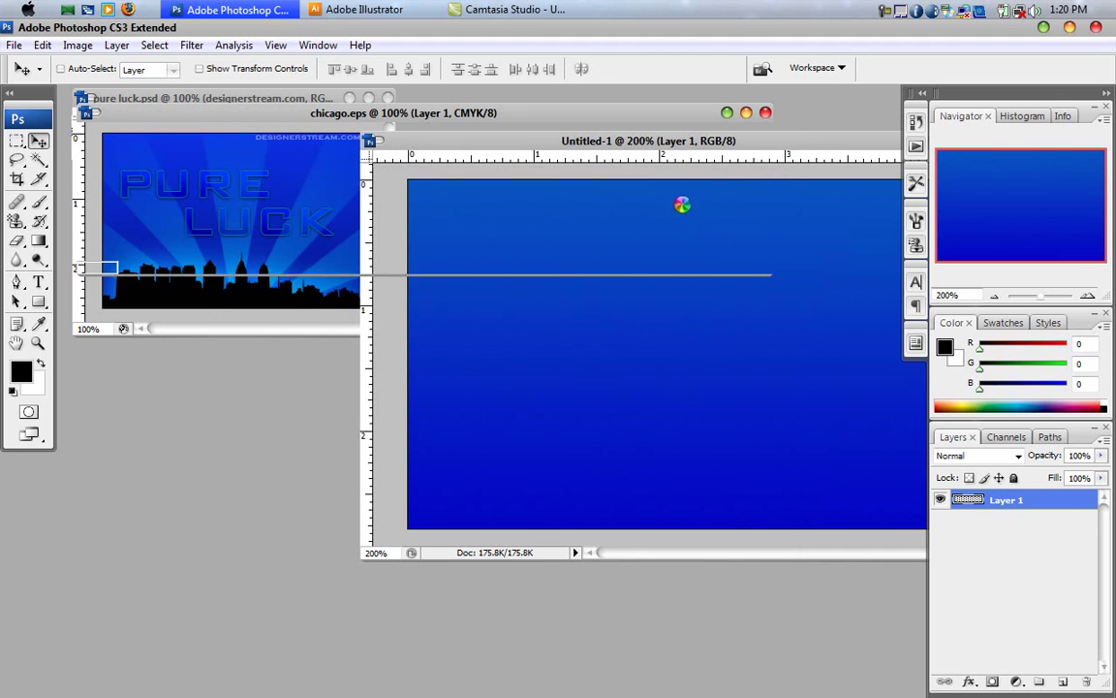
Drag the skyline into Untitled-1 as Layer 2 and maximize that window.
drag(463, 242, 692, 464)
drag(736, 143, 461, 87)
click(663, 85)
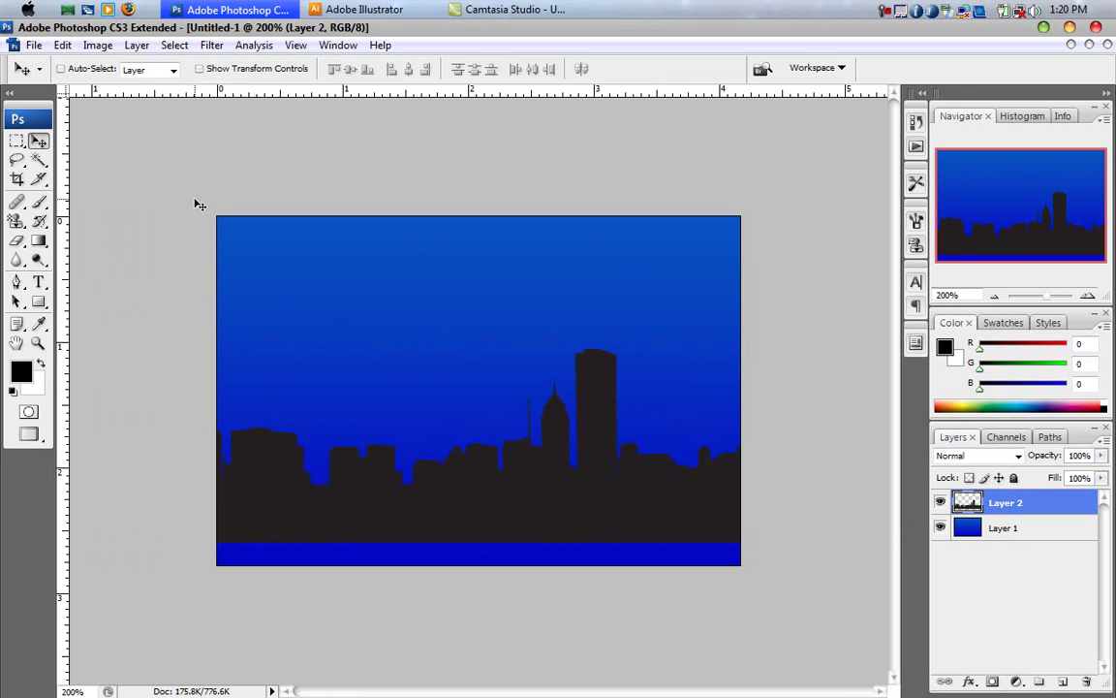
Free-transform the skyline down to 39.2% and fit it along the canvas bottom.
key(ctrl+t)
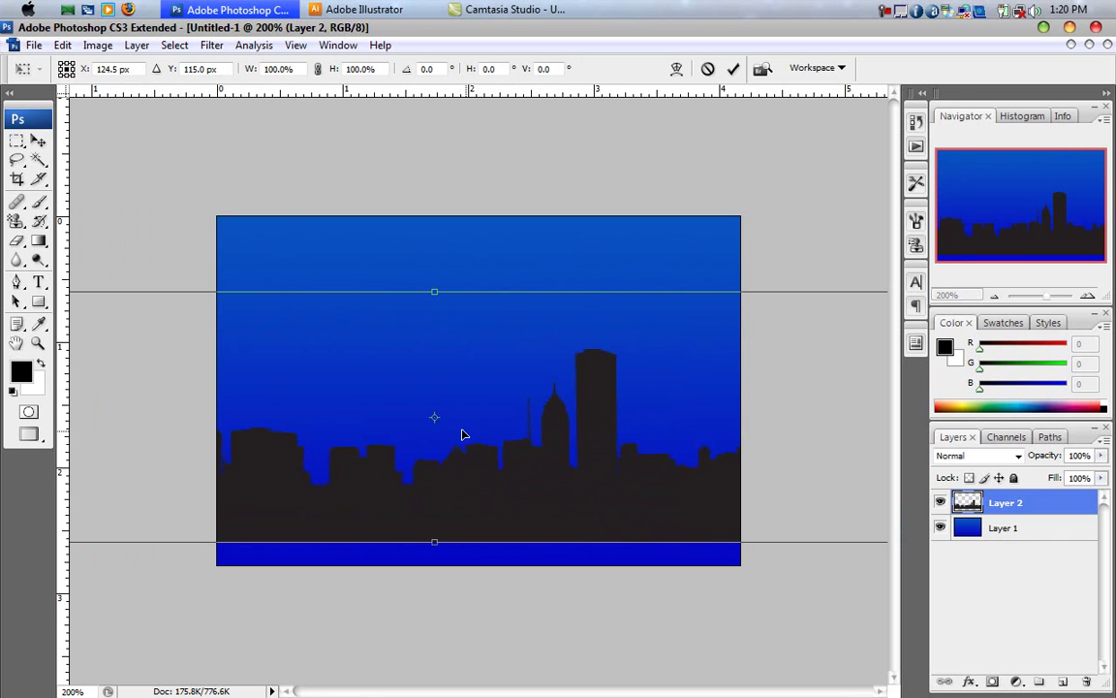
drag(462, 434, 288, 428)
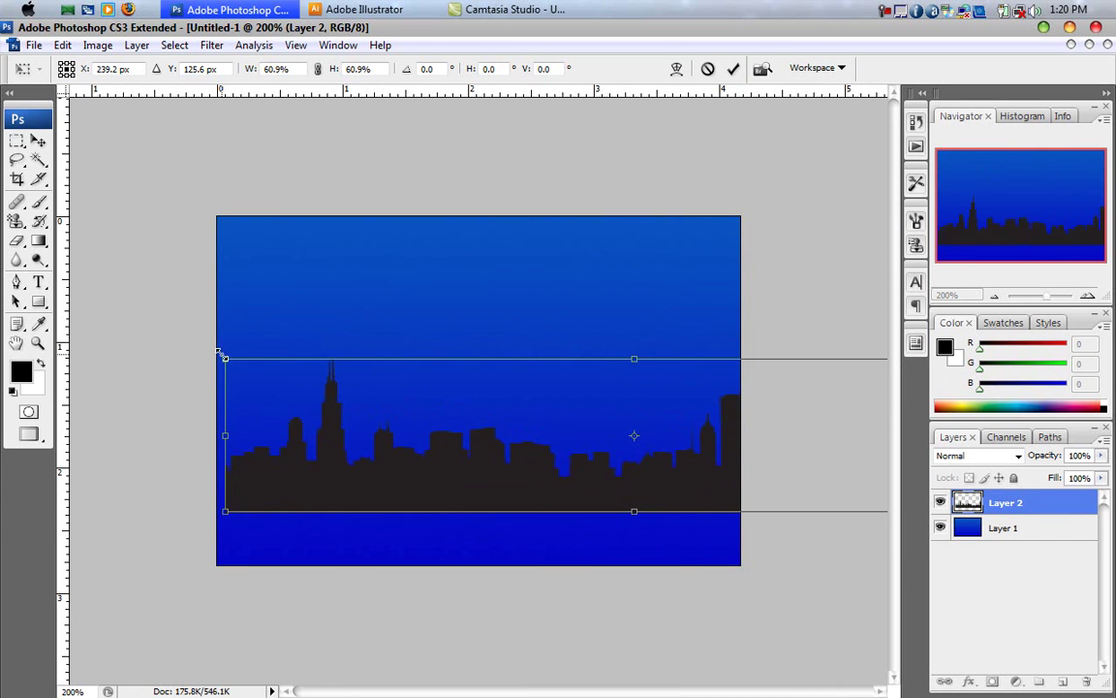
drag(224, 357, 492, 449)
drag(606, 476, 329, 532)
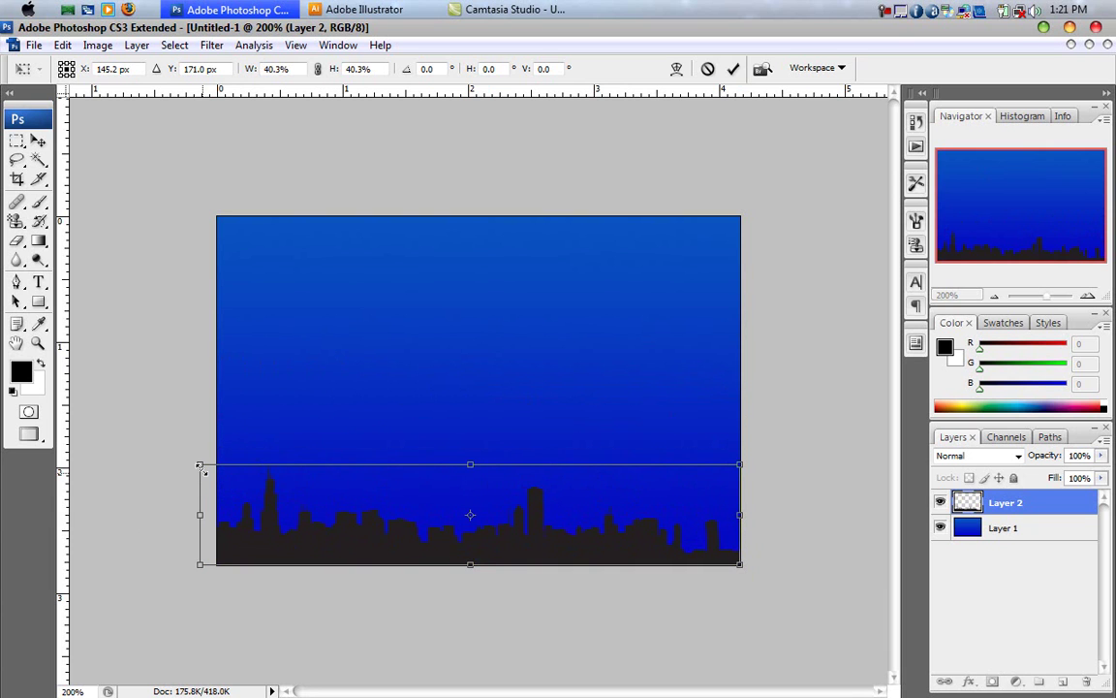
drag(204, 464, 212, 476)
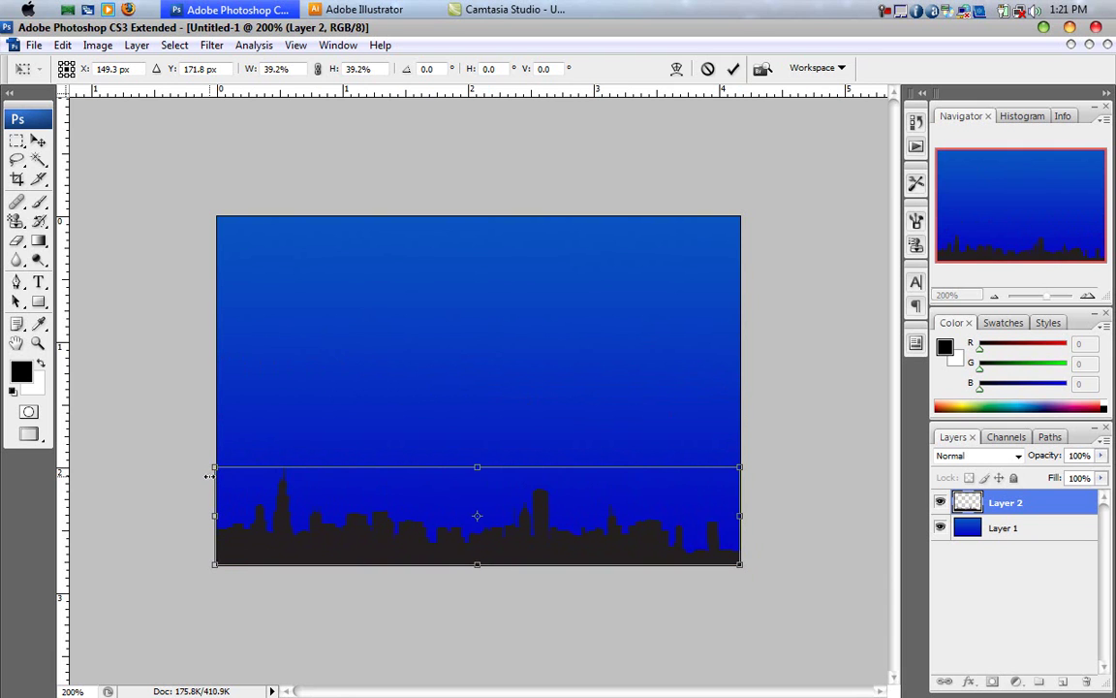
key(Return)
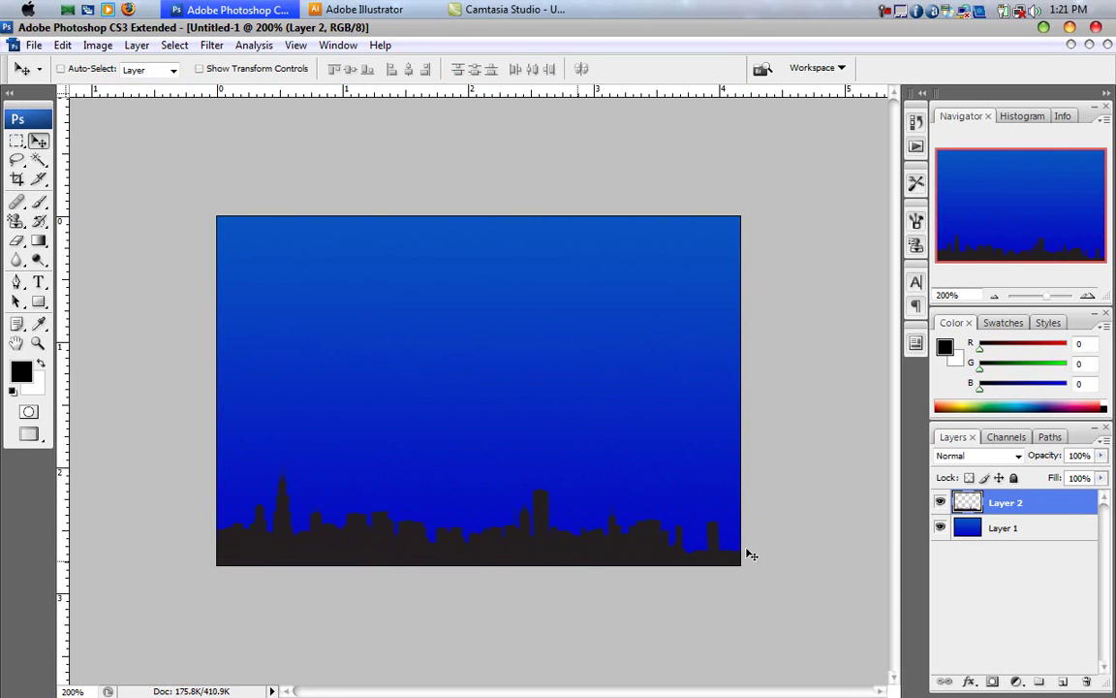
Add a black Color Overlay style to Layer 2 so the skyline is solid black.
double_click(1077, 495)
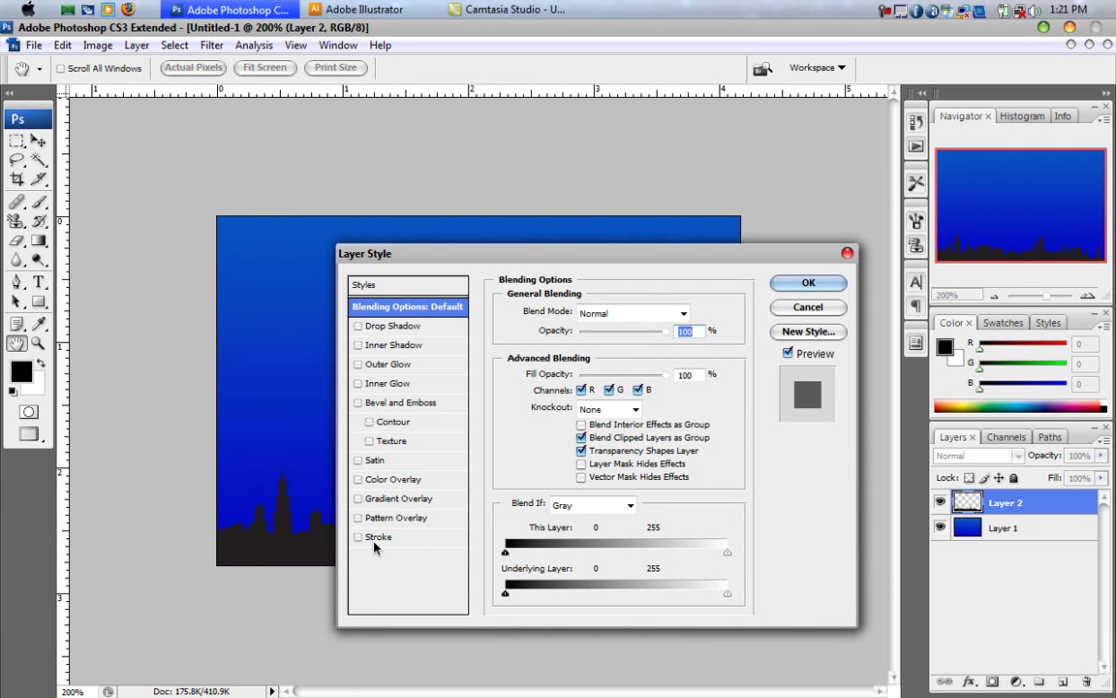
click(361, 480)
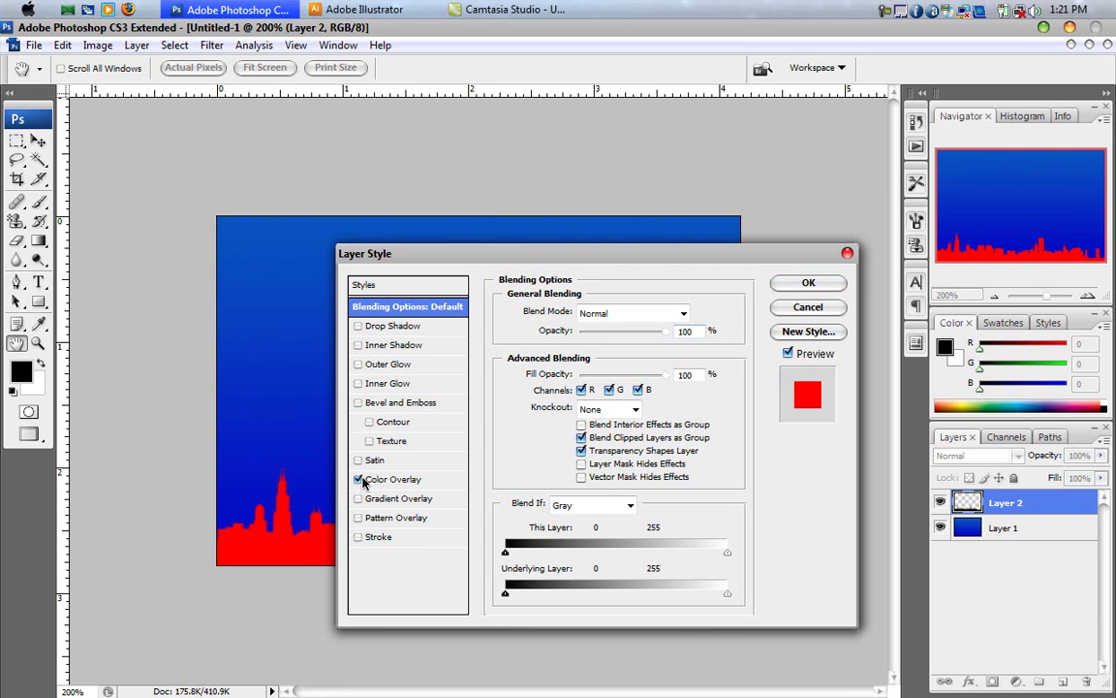
click(423, 480)
click(683, 312)
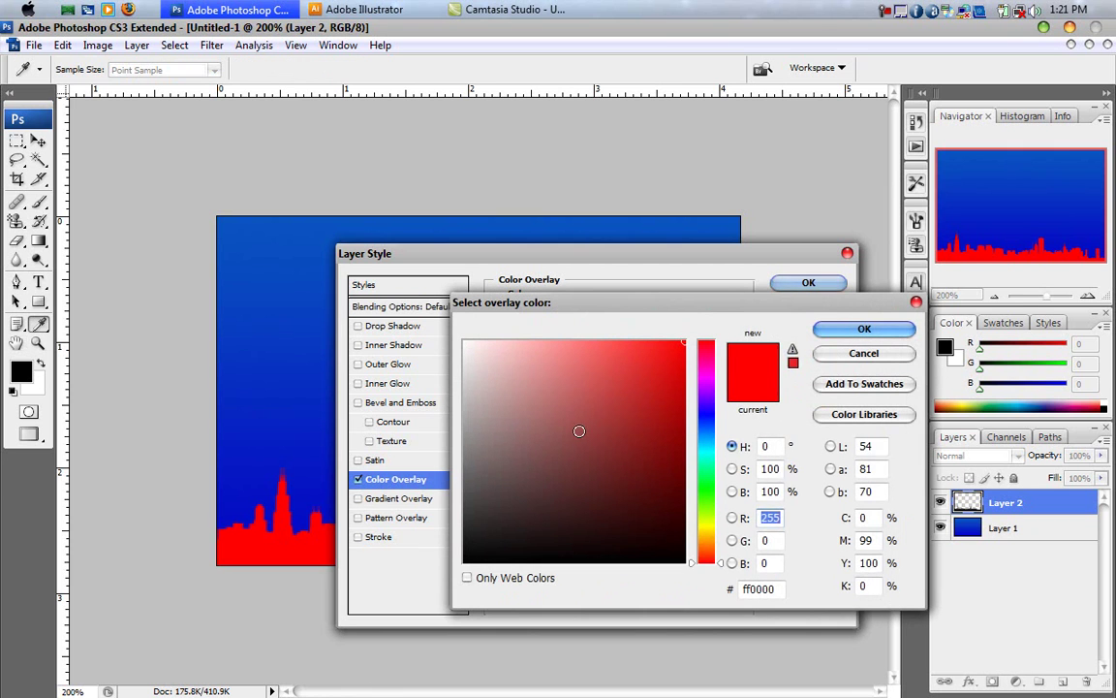
click(465, 560)
click(861, 329)
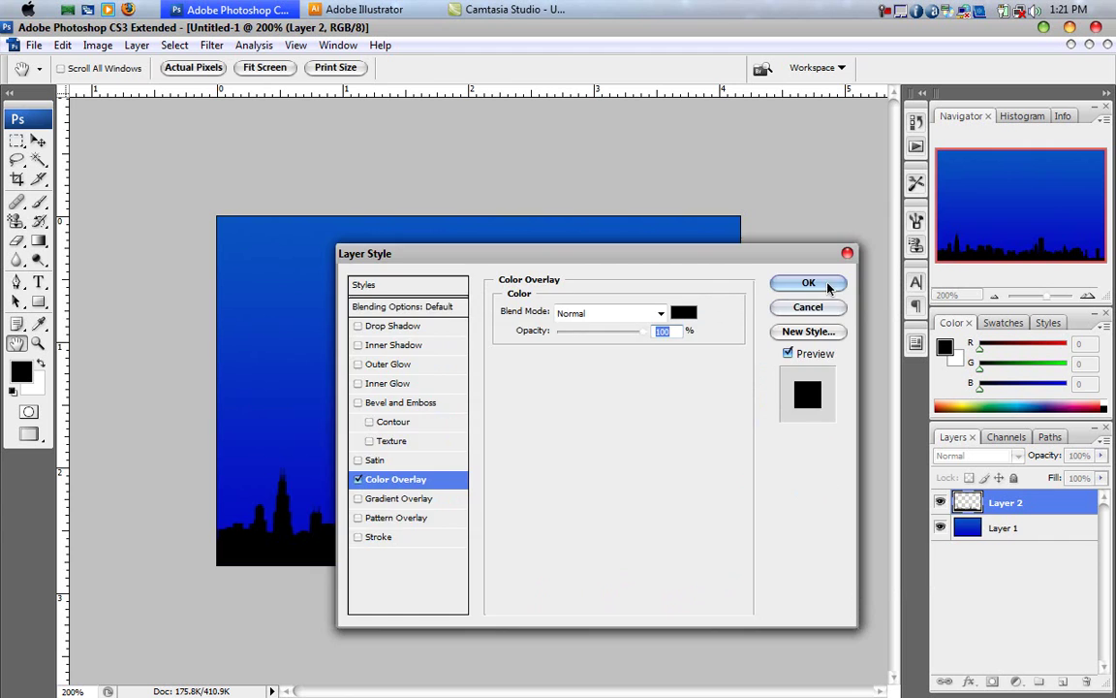
click(833, 283)
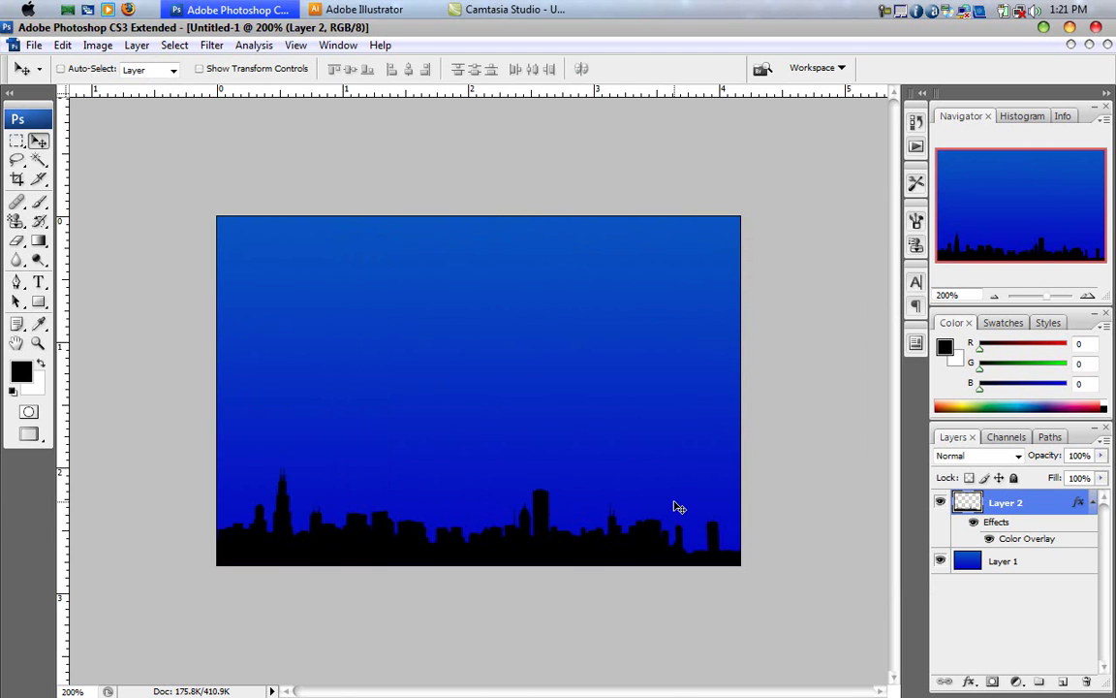
Restore floating document windows and close chicago.eps without saving.
key(ctrl+plus)
key(ctrl+minus)
key(ctrl+minus)
key(ctrl+plus)
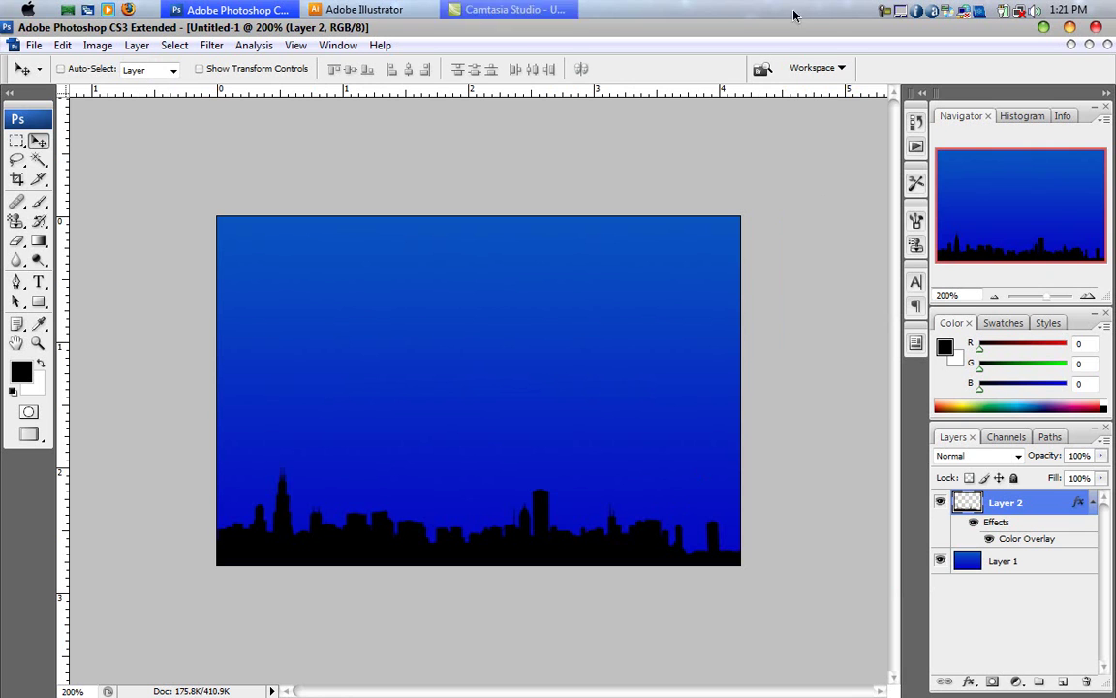
click(1088, 44)
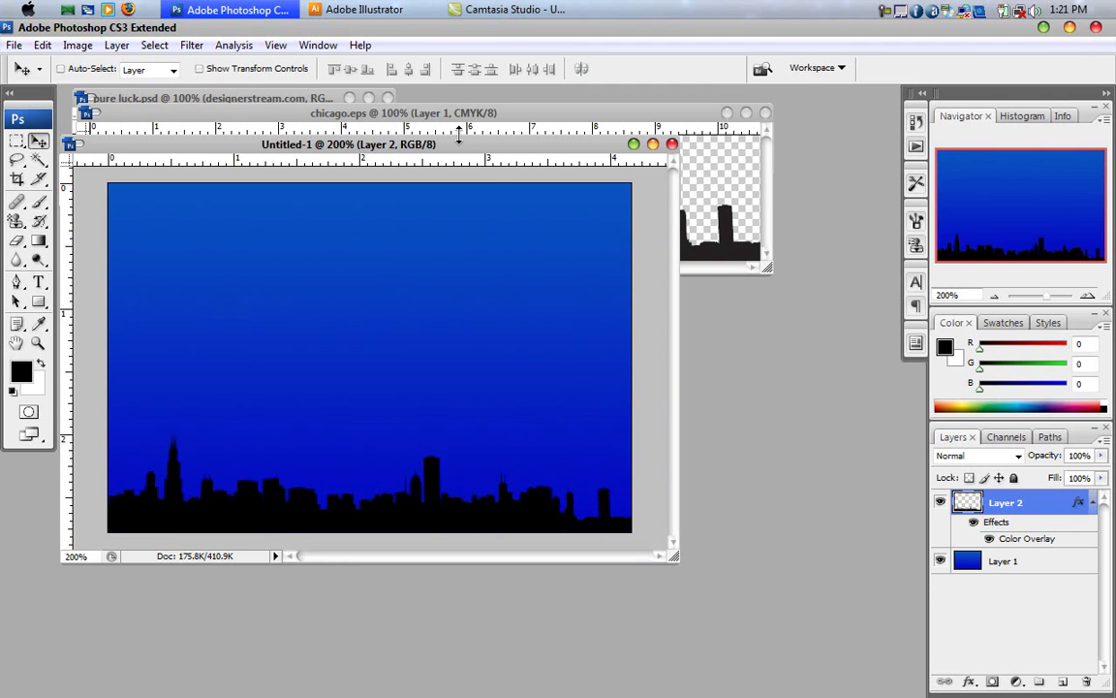
click(427, 113)
click(764, 114)
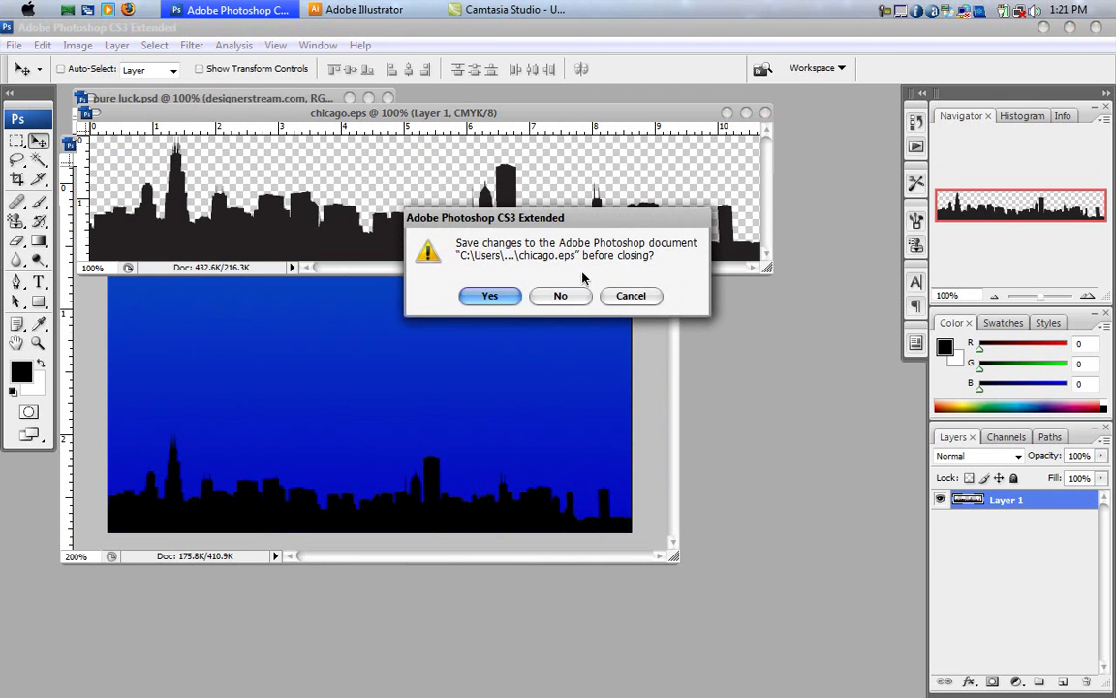
click(563, 291)
Reposition the Untitled-1 window beside pure luck.psd.
drag(484, 150, 748, 153)
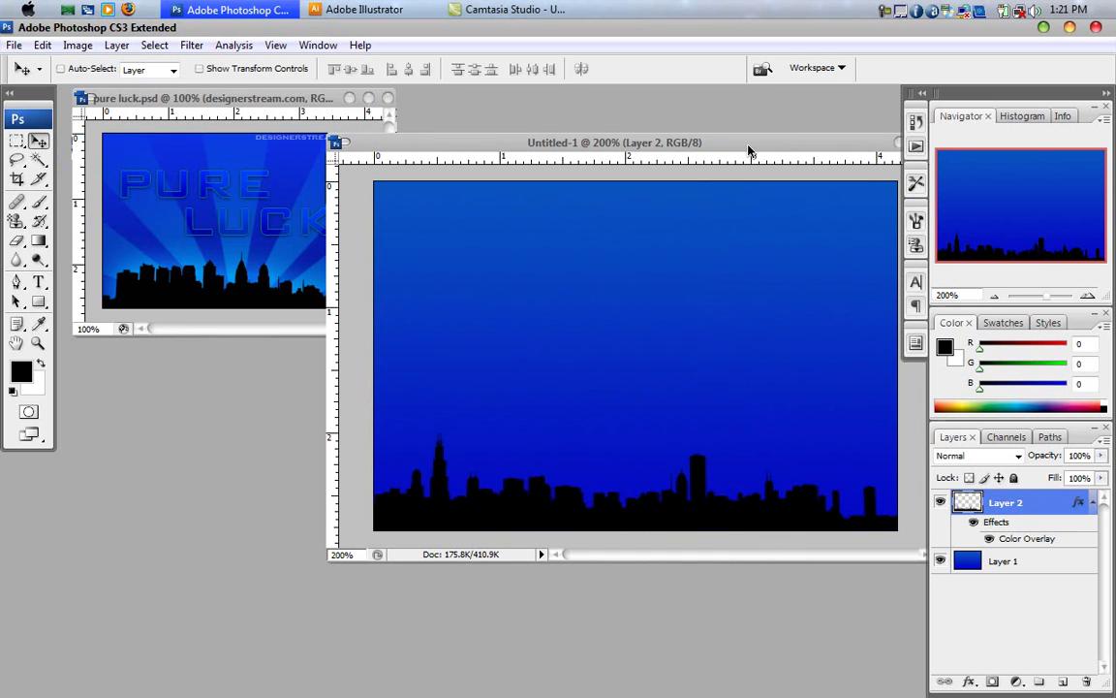
drag(535, 136, 559, 141)
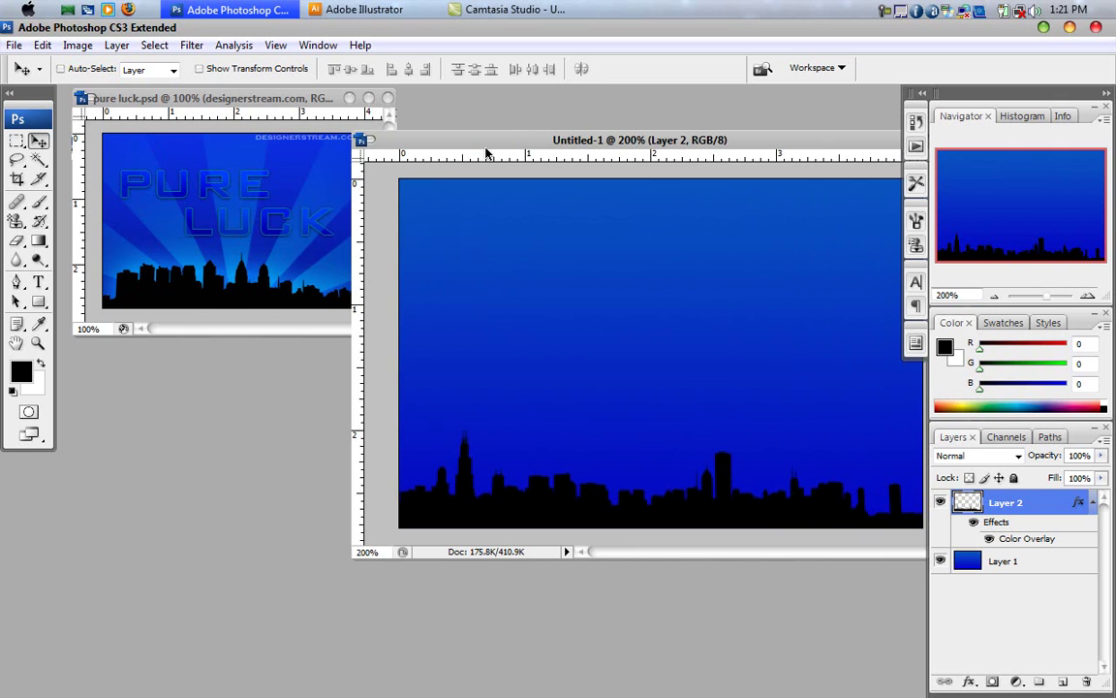
drag(487, 152, 392, 150)
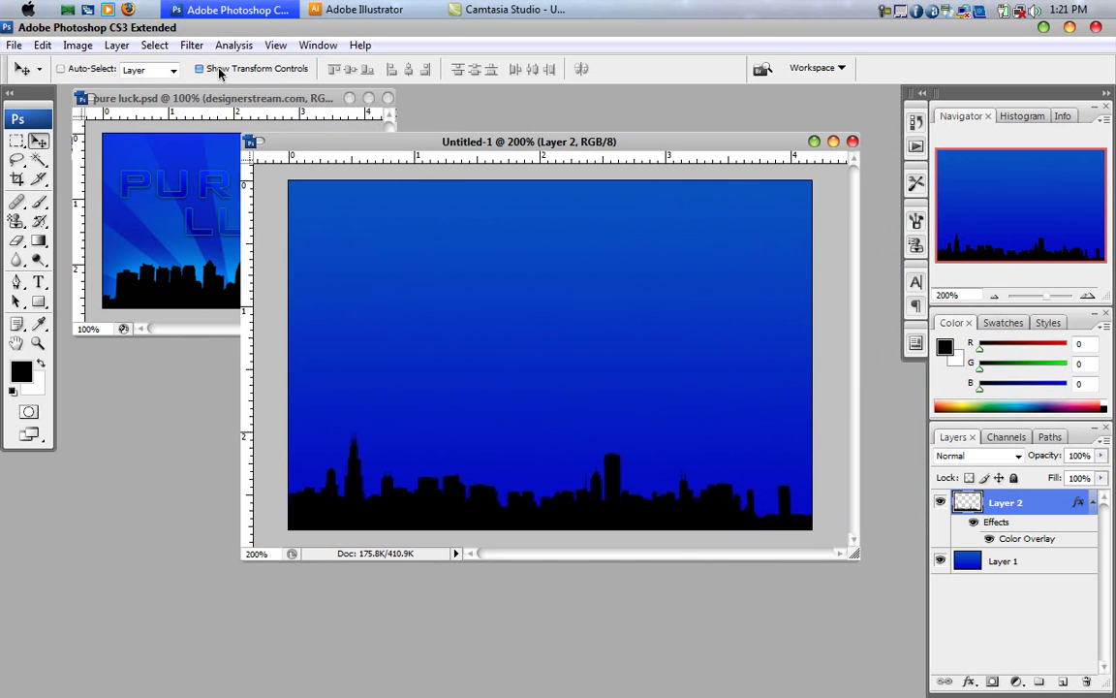
Add a new empty layer and place it between Layer 1 and the skyline layer.
click(192, 45)
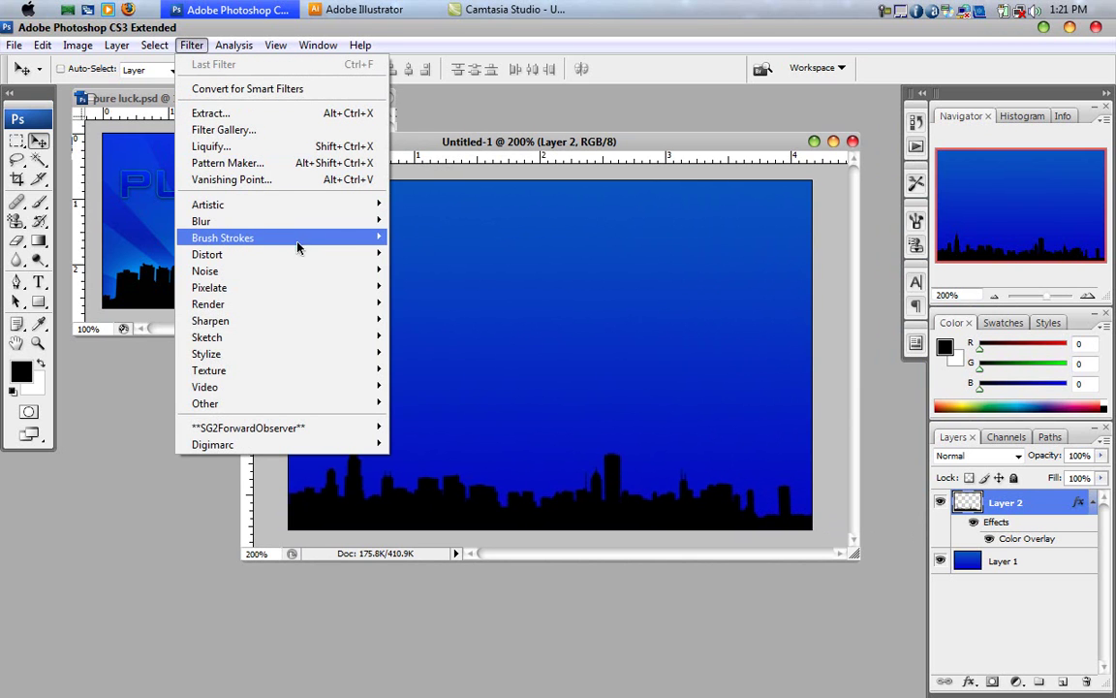
mouse_move(284, 254)
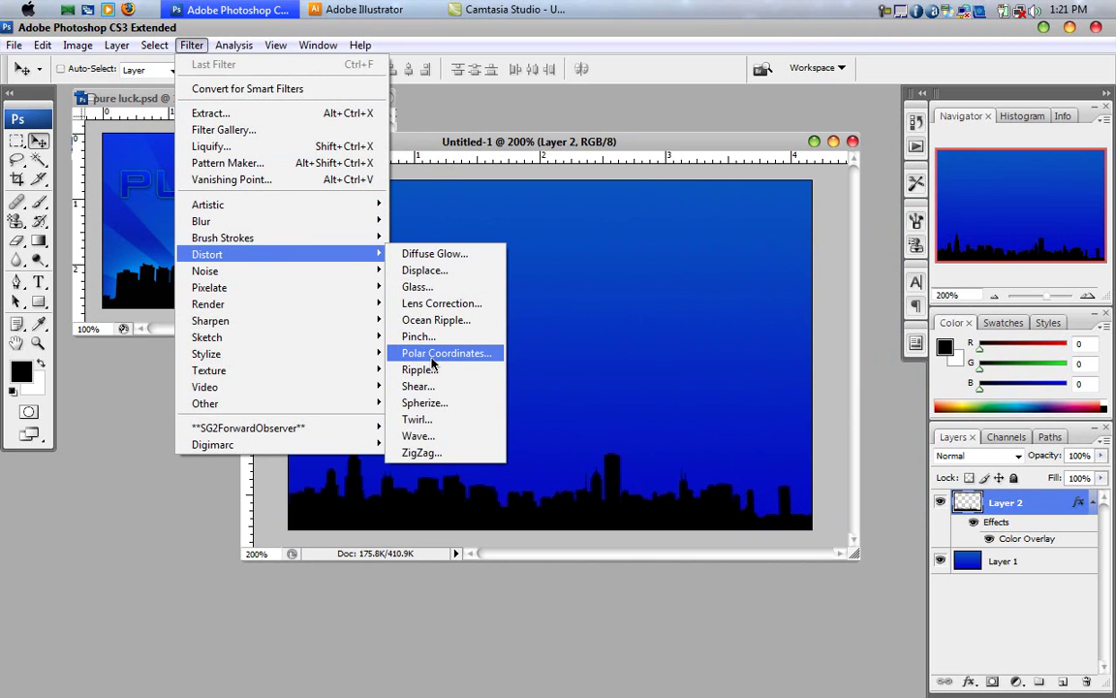
click(548, 147)
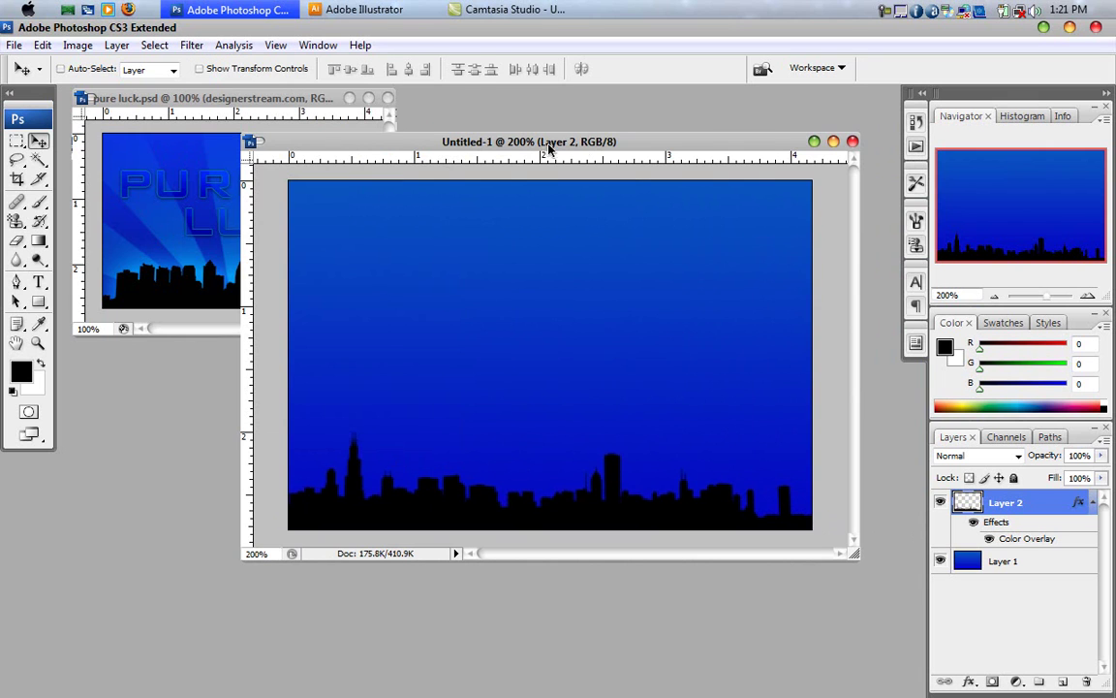
drag(420, 134, 415, 133)
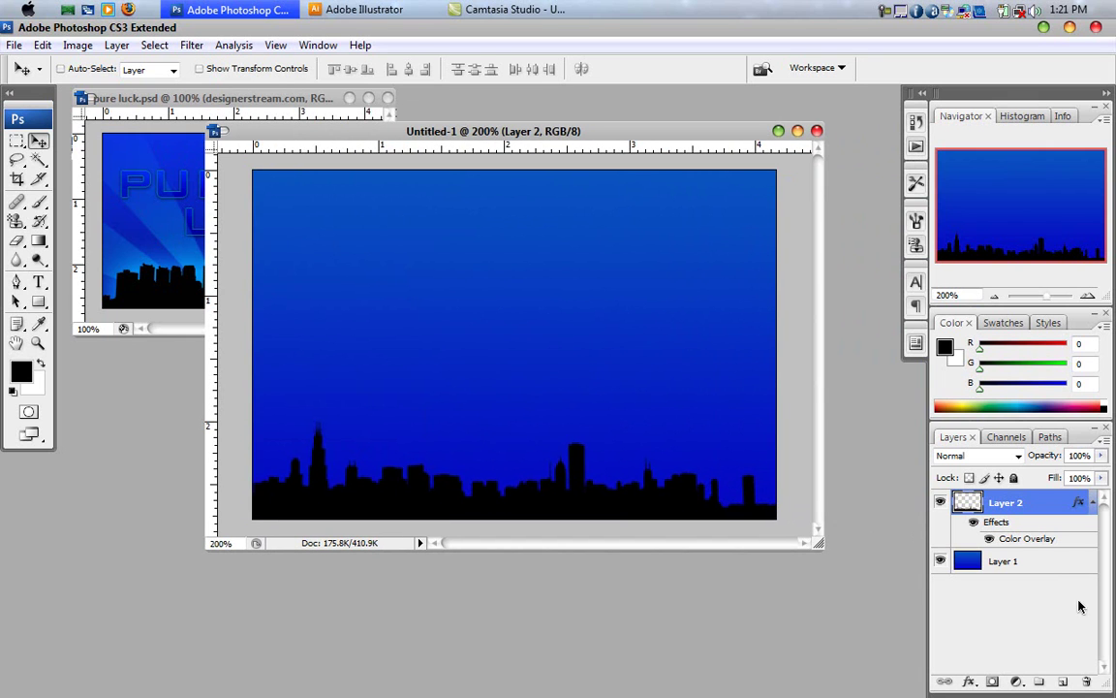
click(1064, 682)
drag(1026, 511, 1018, 576)
click(1094, 503)
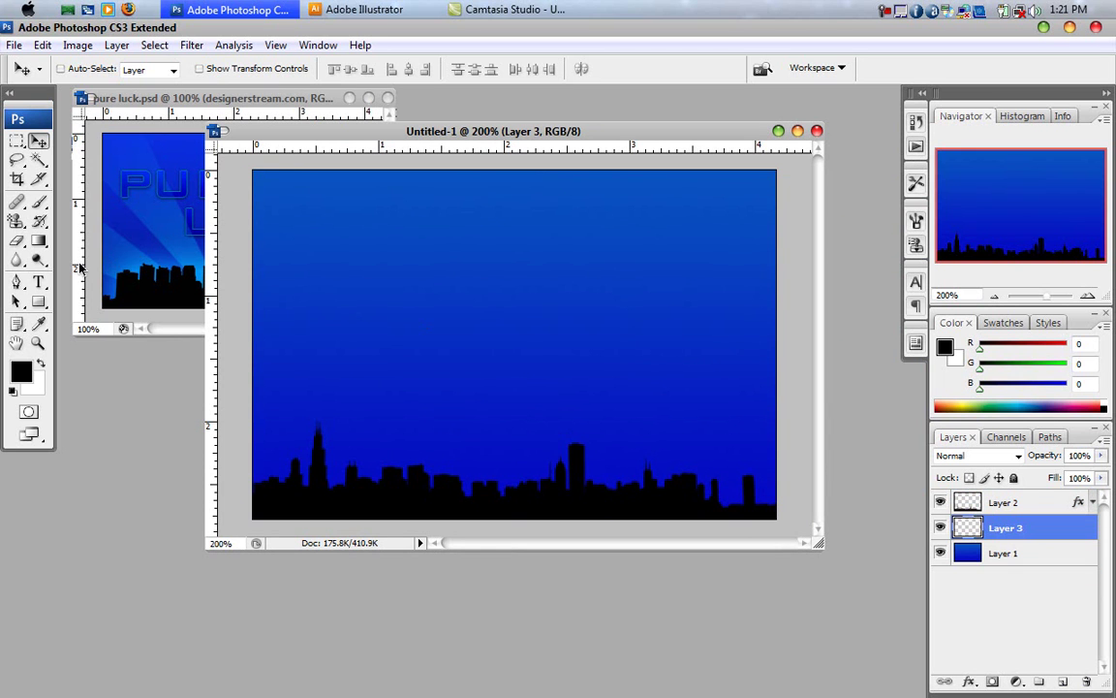
Select the Brush tool with the large light-ray brush preset.
click(40, 203)
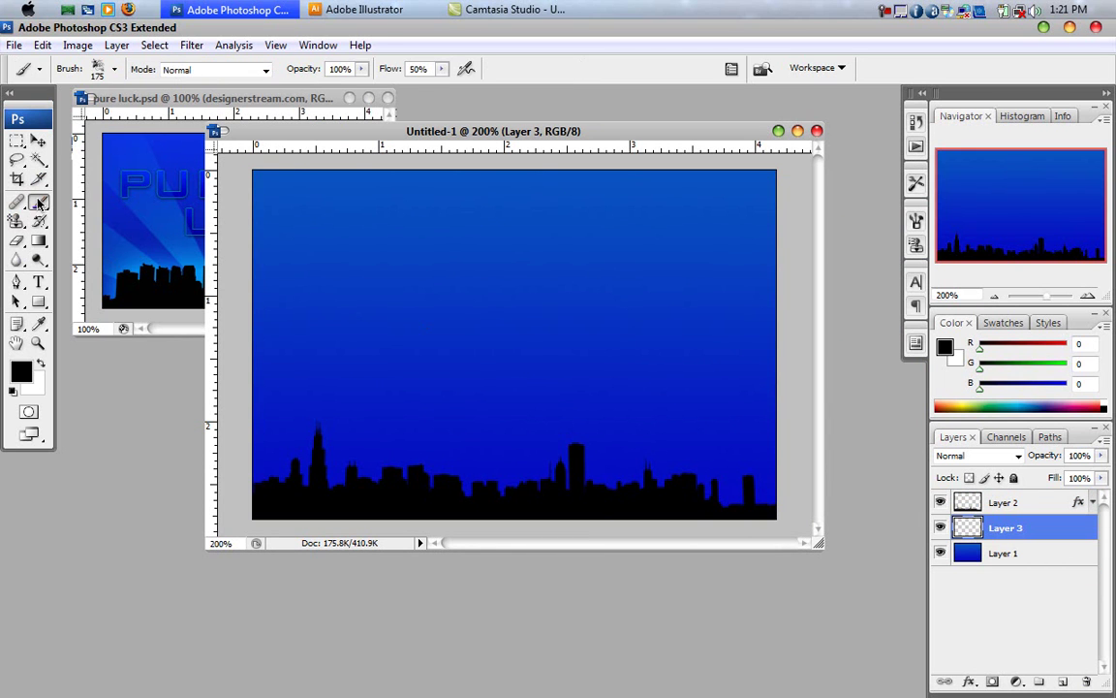
click(114, 69)
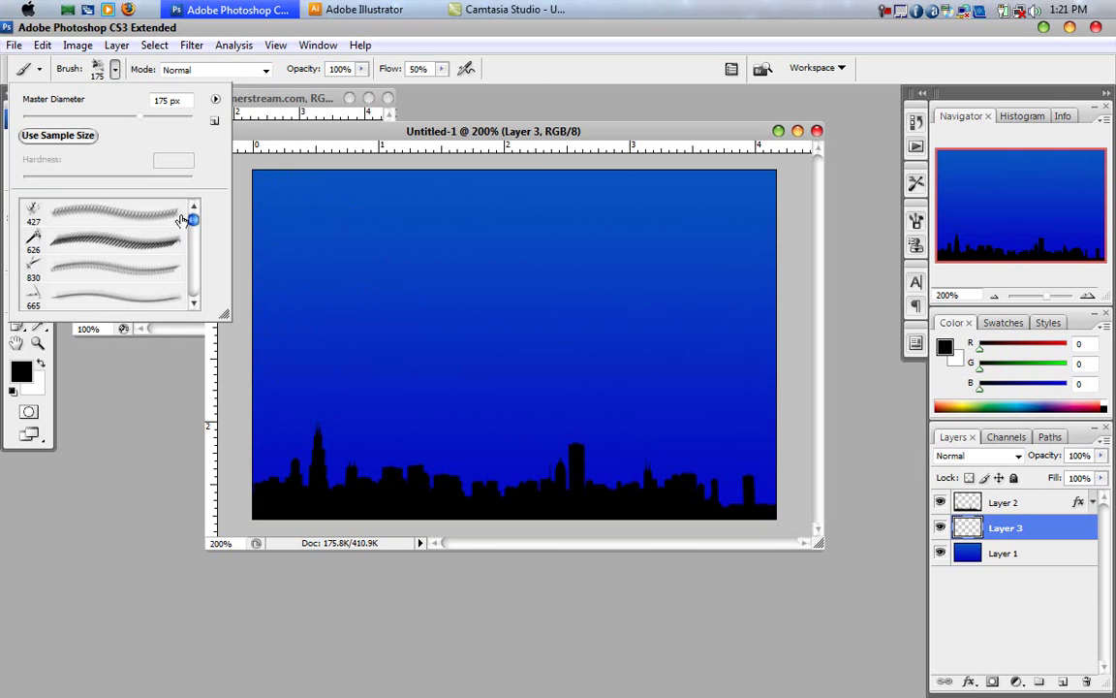
drag(197, 221, 188, 270)
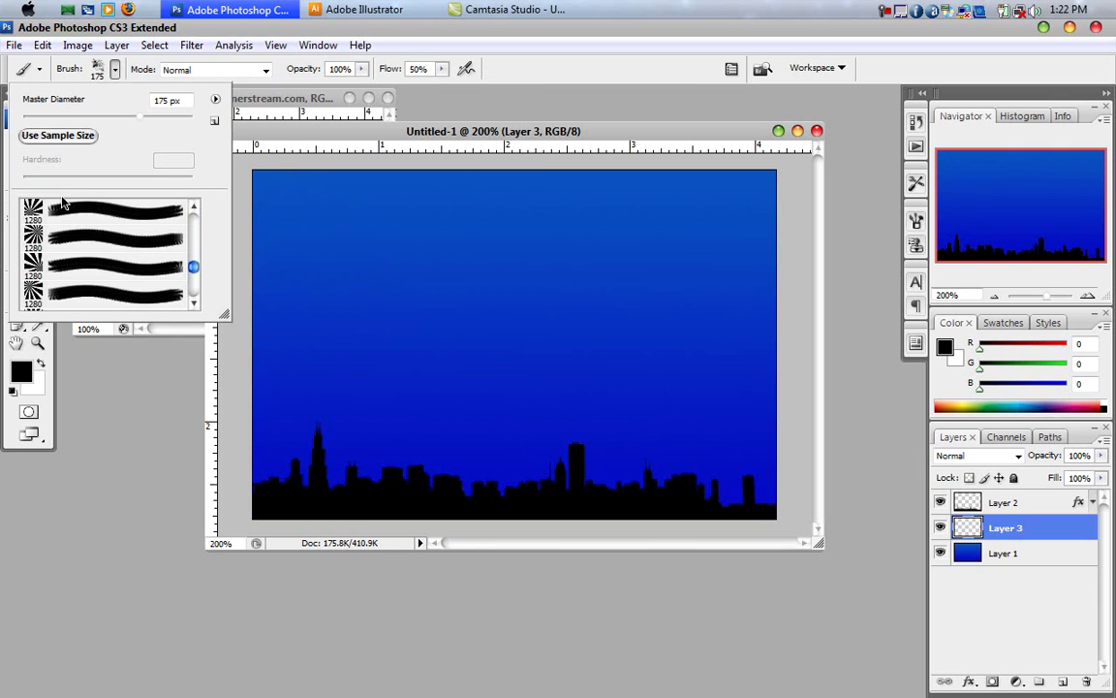
scroll(78, 292, down, 1)
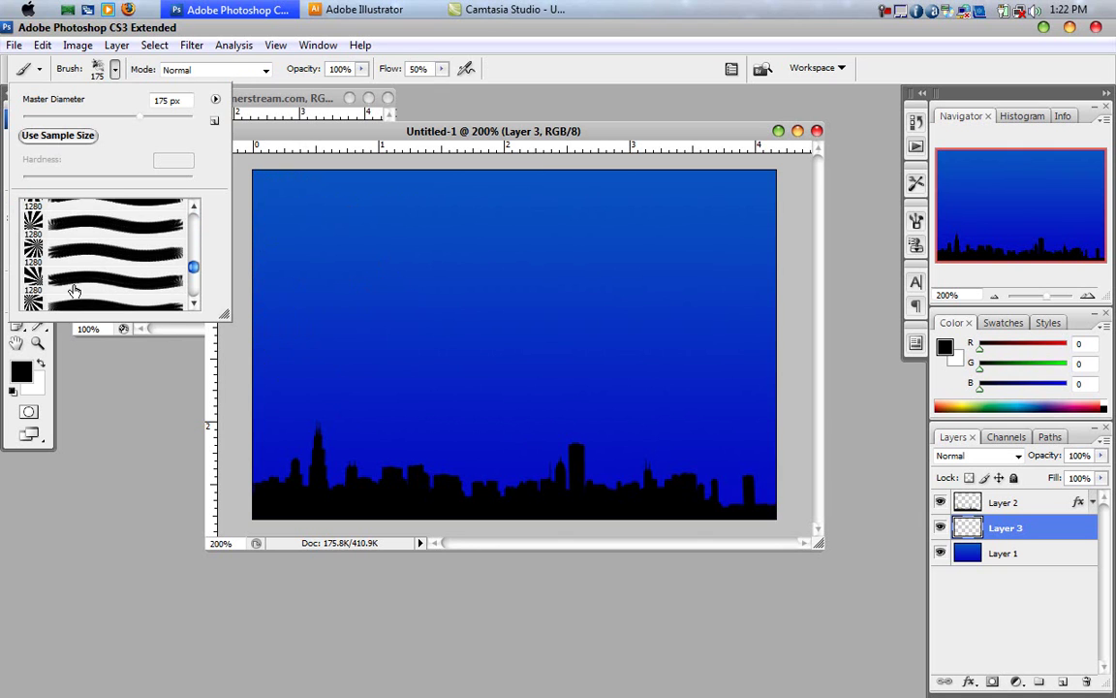
scroll(75, 291, up, 1)
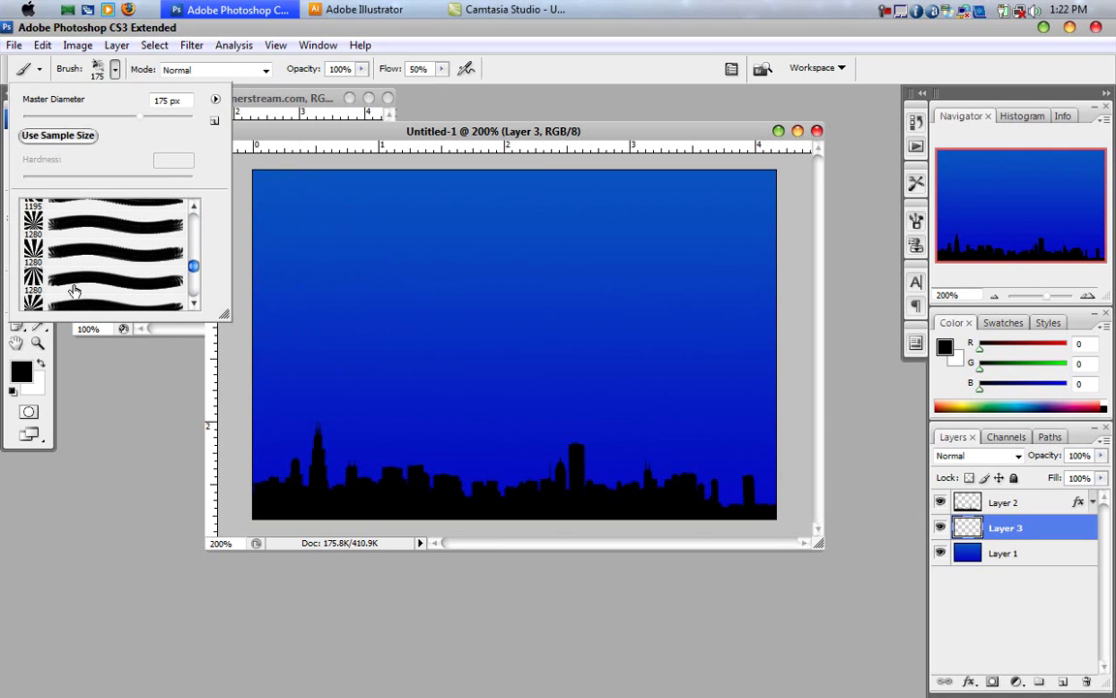
click(67, 253)
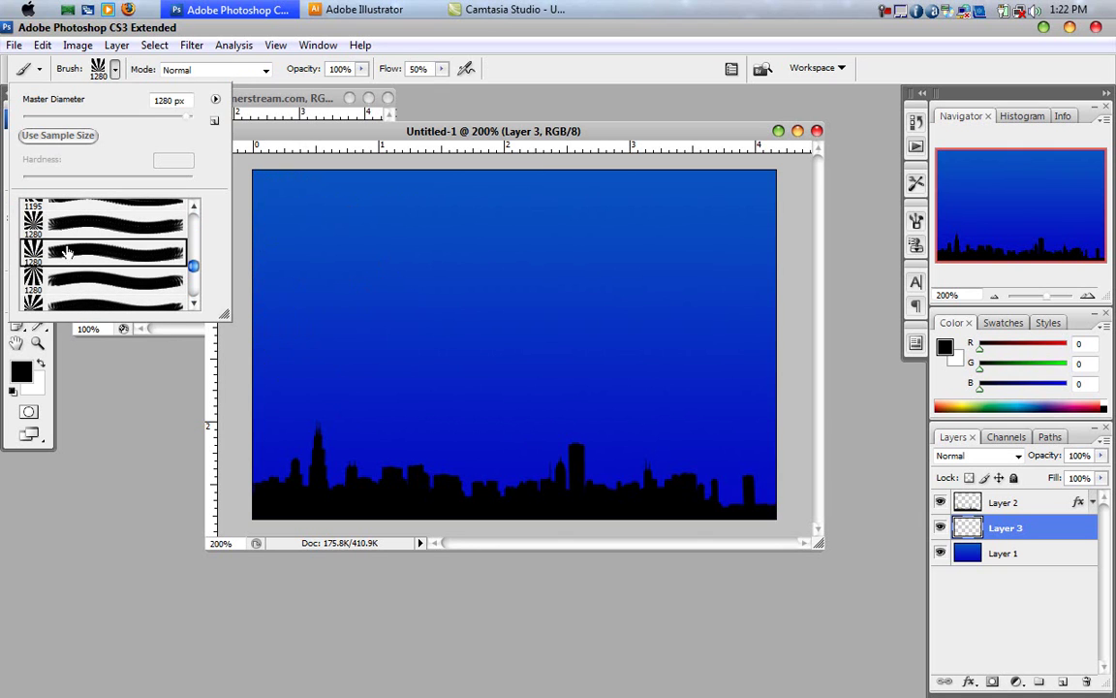
key(Return)
Stamp the light rays at 400 px so they fan up from the canvas bottom.
click(493, 475)
key(ctrl+z)
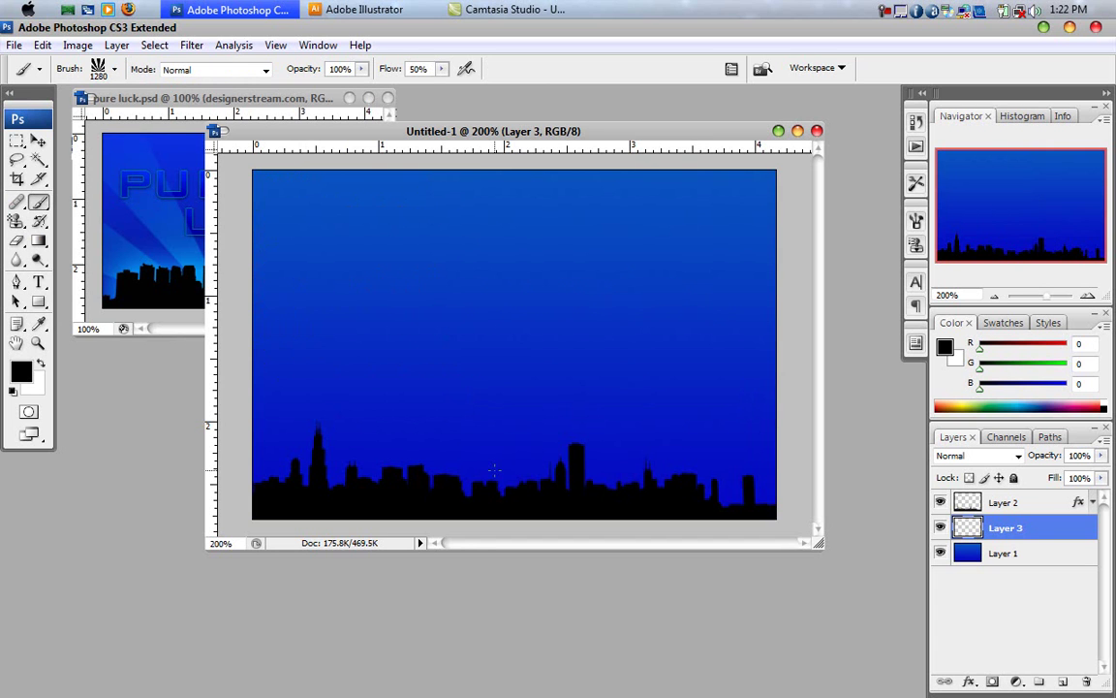
key(bracketleft)
key(bracketleft)
key(bracketleft)
key(bracketleft)
key(bracketleft)
key(bracketleft)
key(bracketleft)
key(bracketleft)
key(bracketleft)
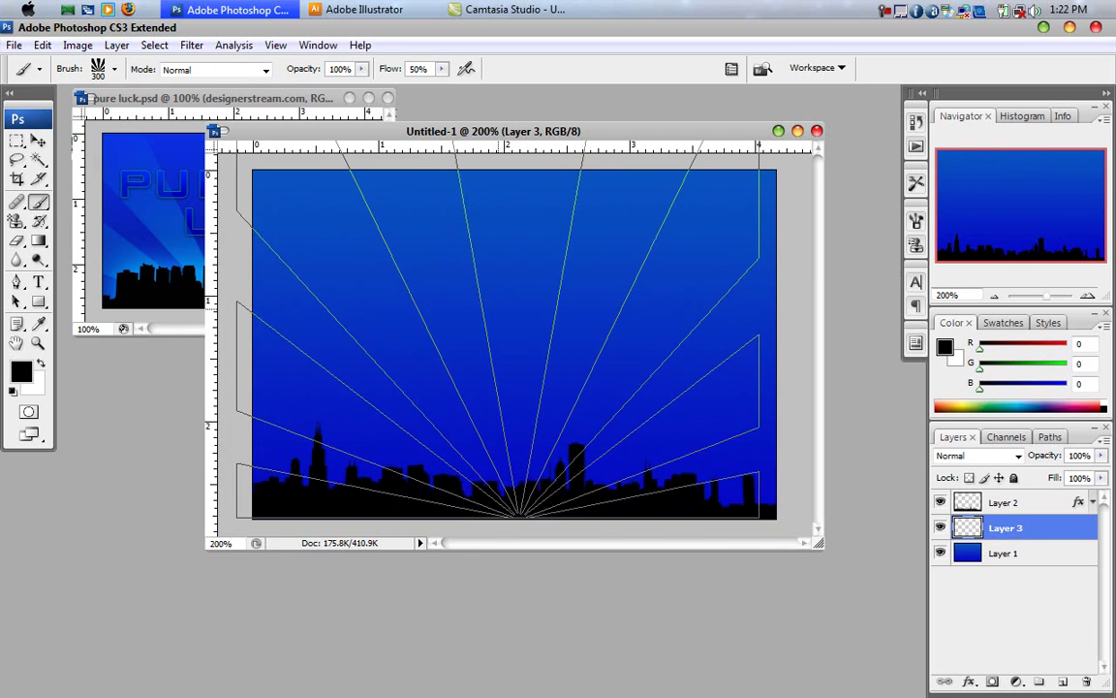
key(bracketright)
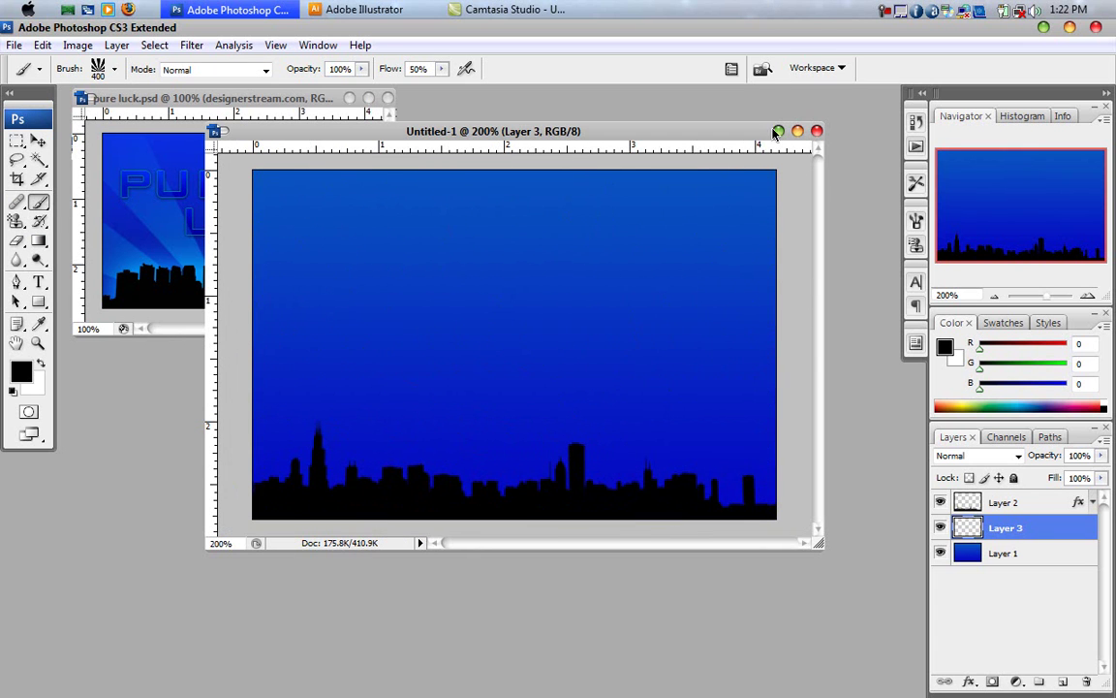
drag(715, 132, 761, 130)
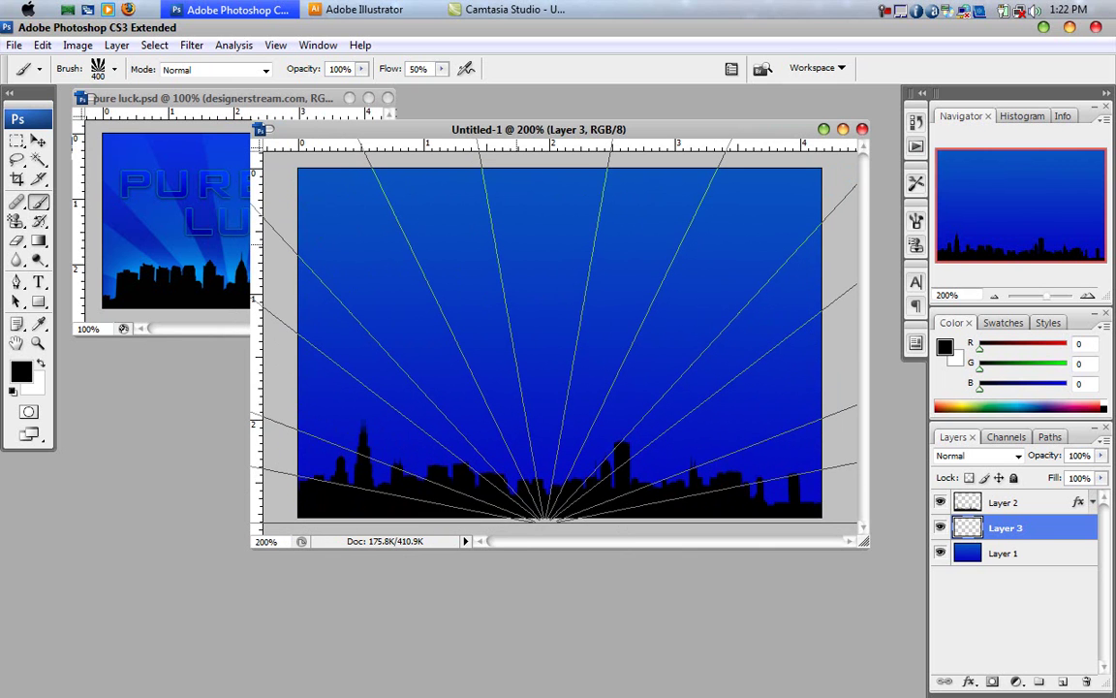
click(545, 521)
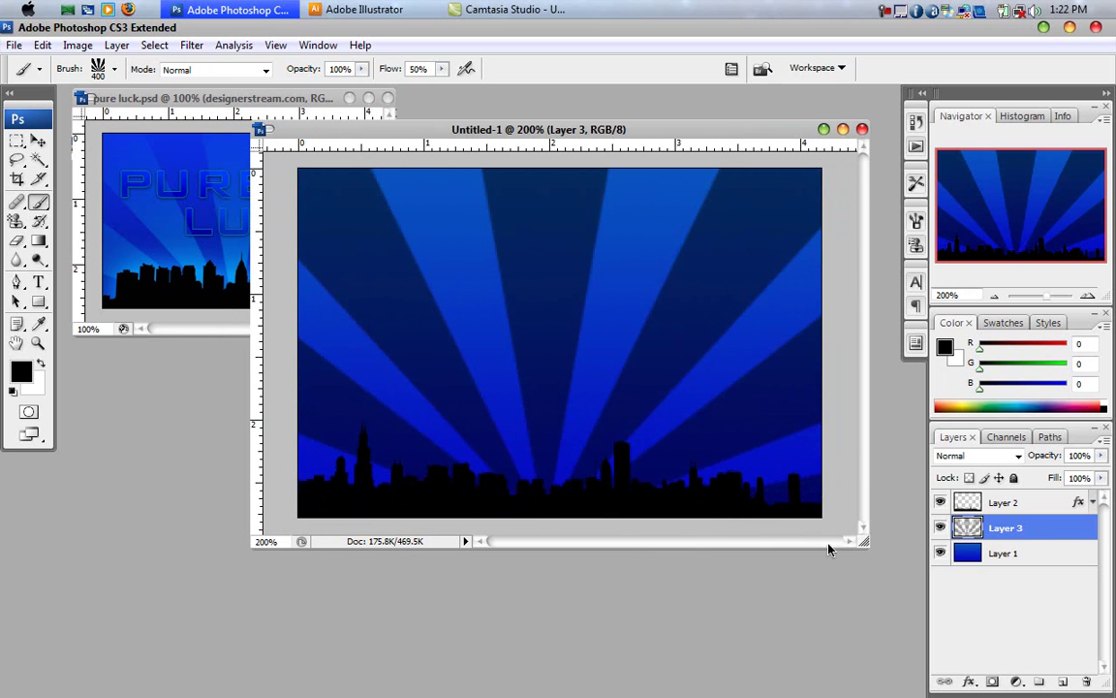
click(37, 142)
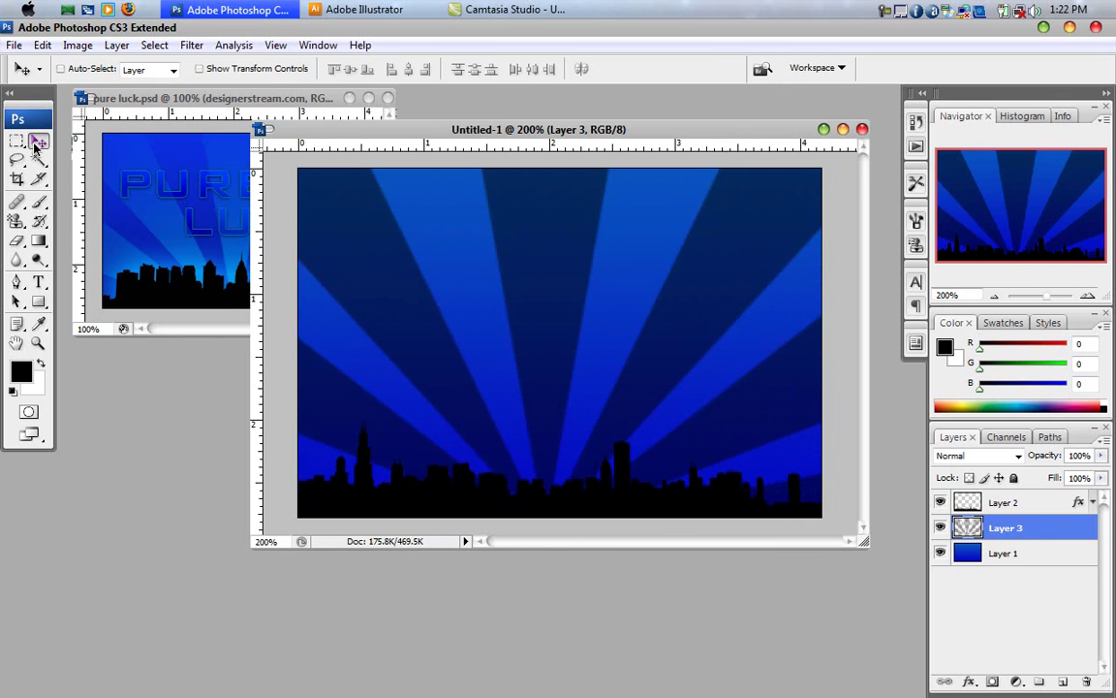
Give Layer 3 a bright blue 009cff Color Overlay to tint the rays.
double_click(1045, 533)
click(358, 479)
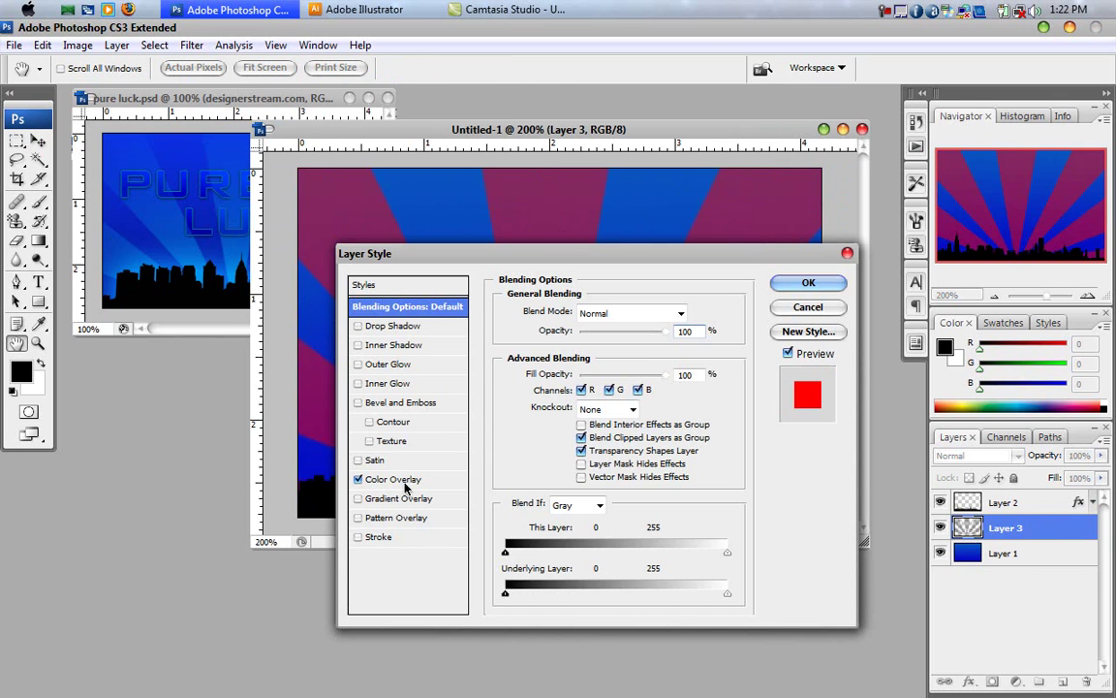
click(396, 479)
click(681, 314)
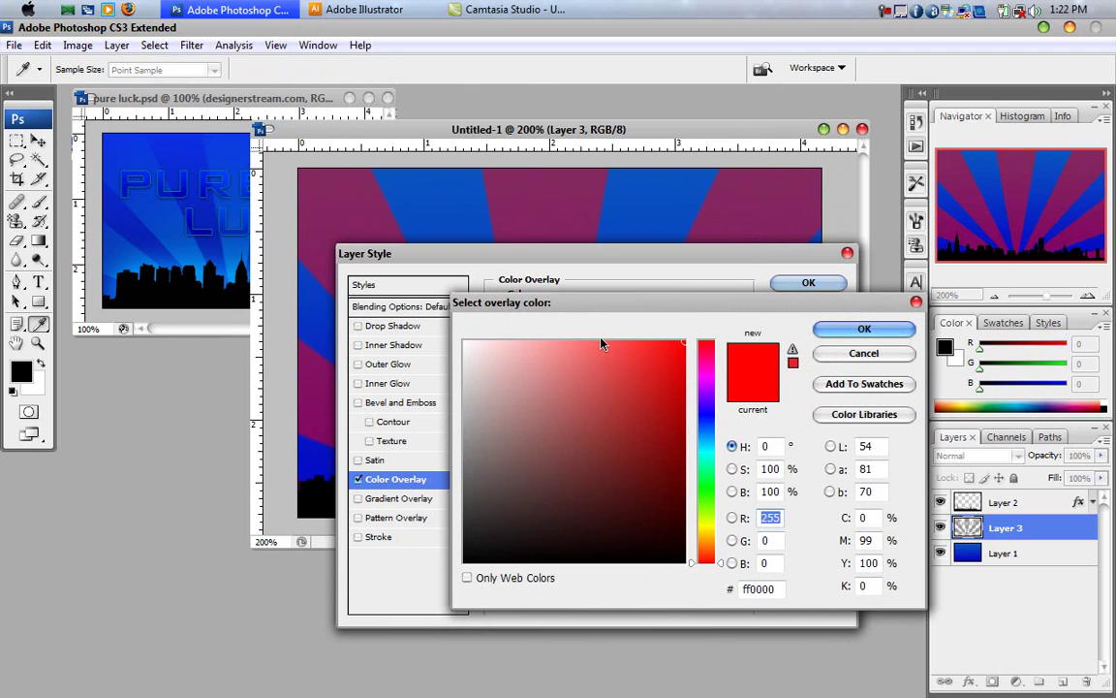
click(705, 461)
drag(706, 461, 705, 438)
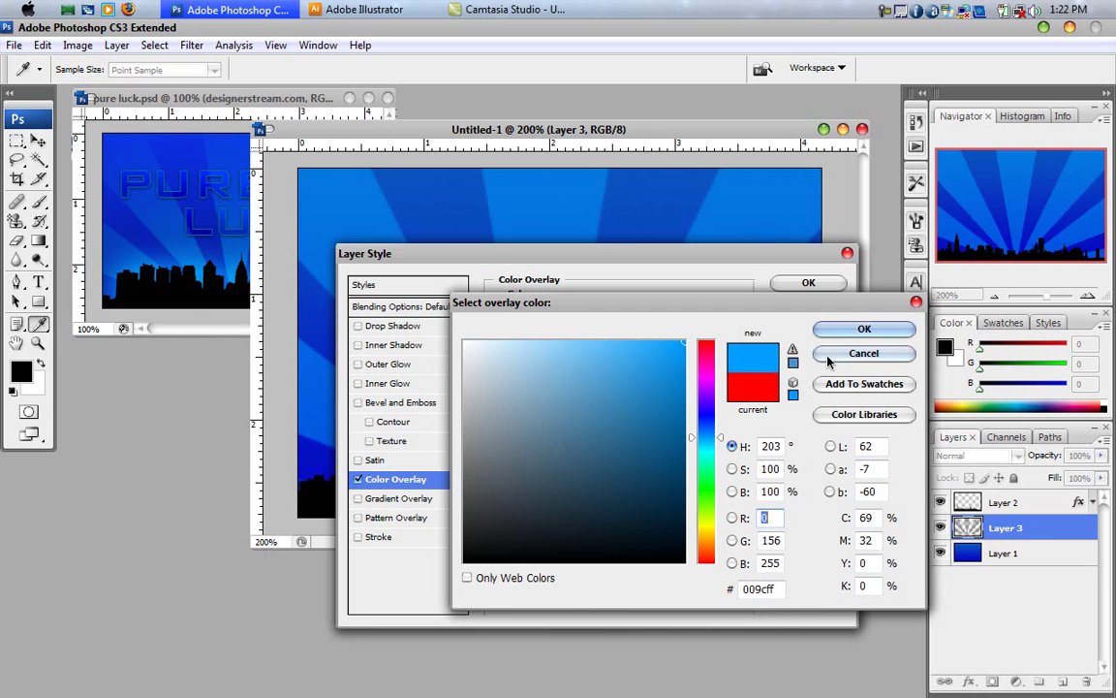
click(845, 328)
click(807, 281)
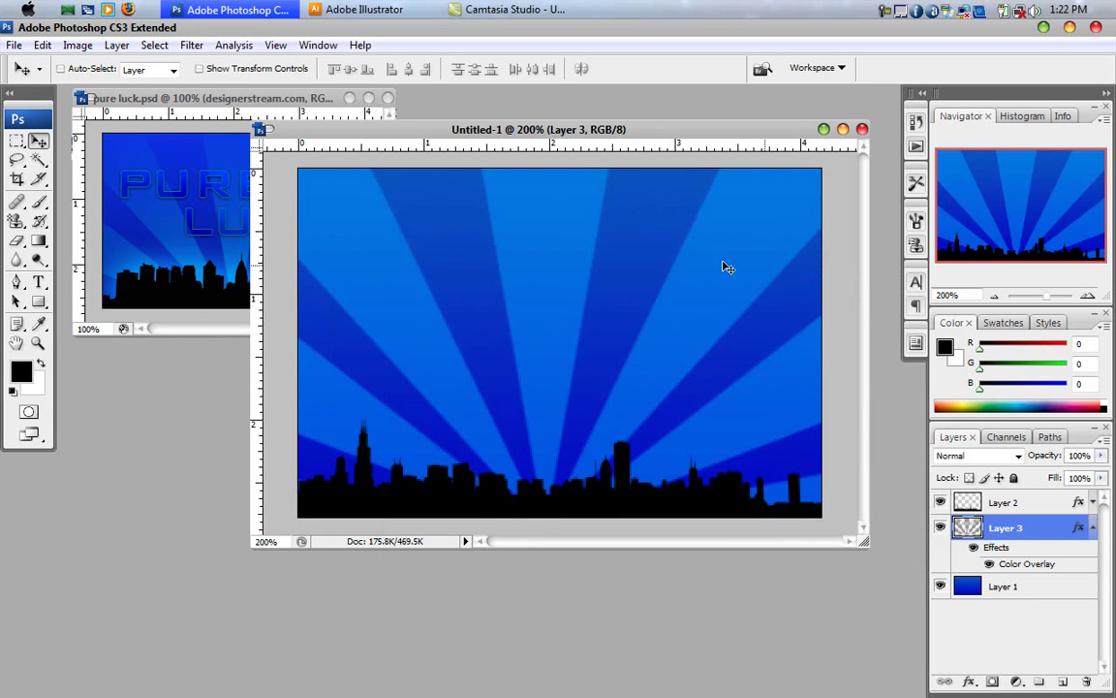
Mask Layer 3 with a vertical black-to-white gradient so the rays fade toward the top.
drag(601, 355, 599, 350)
click(991, 684)
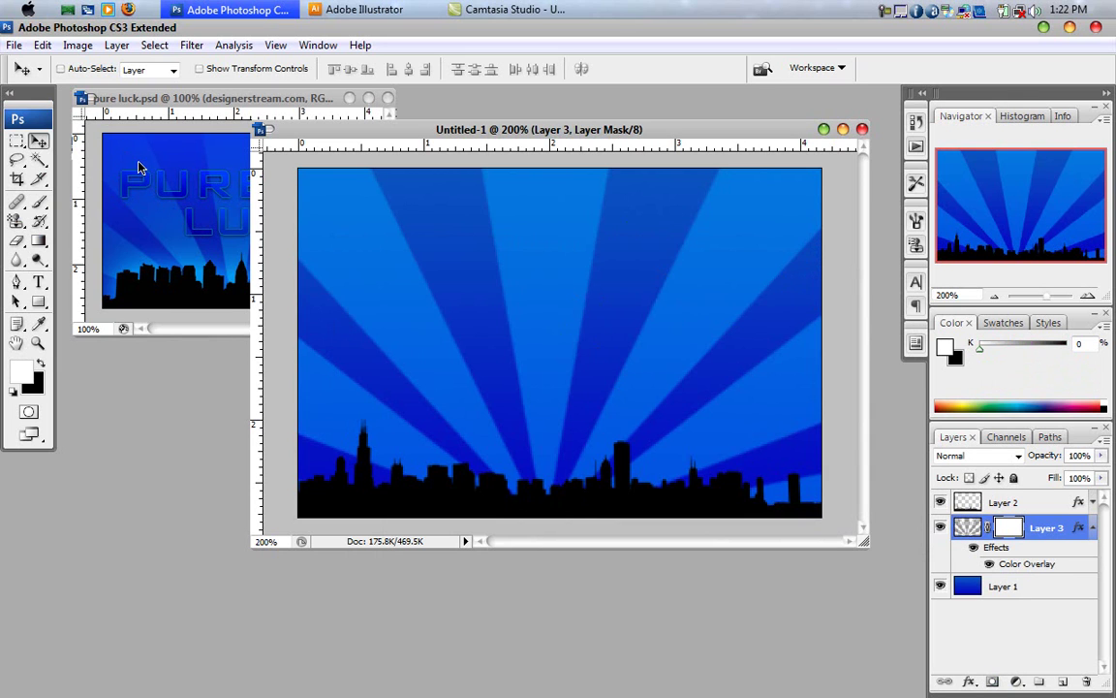
click(39, 240)
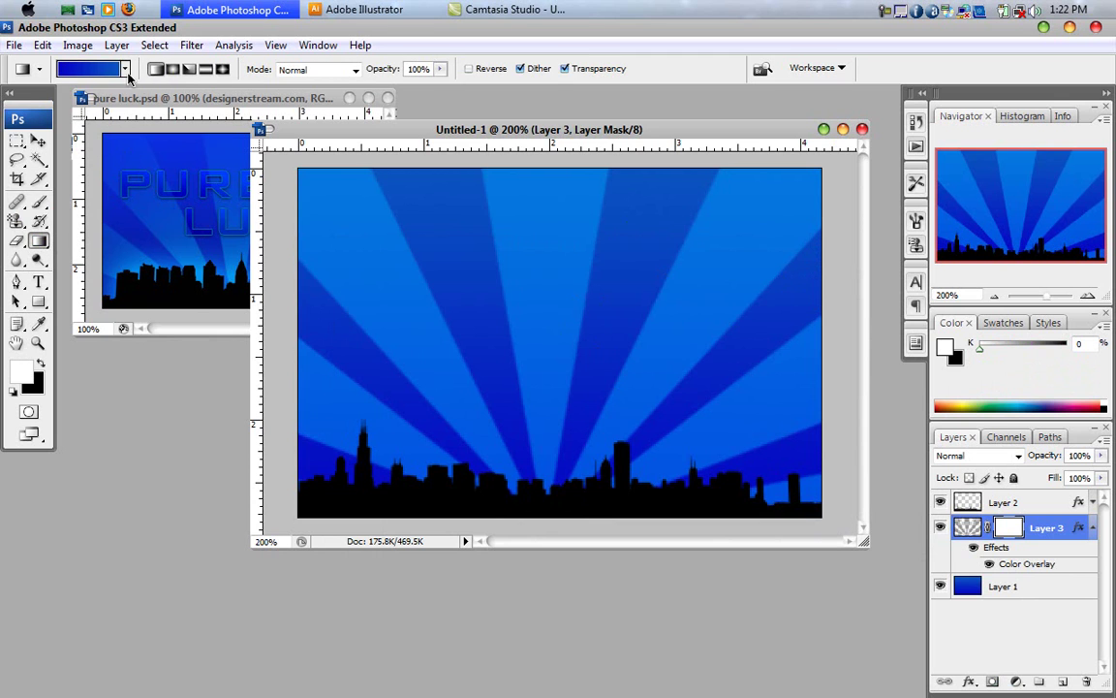
click(125, 70)
click(89, 103)
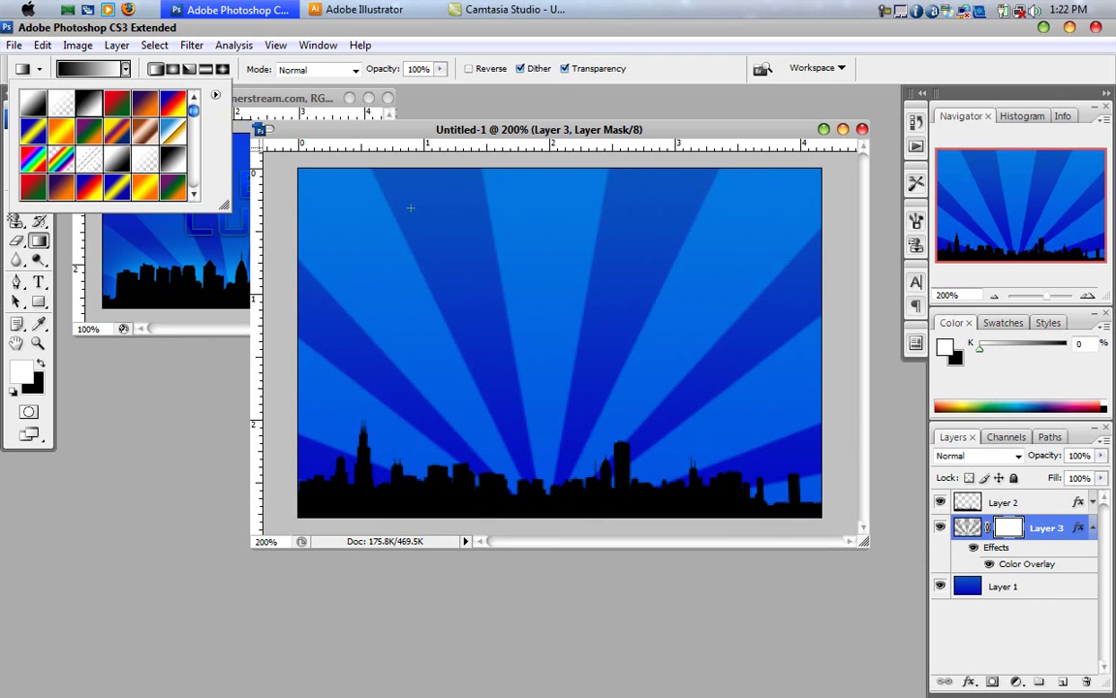
drag(511, 153, 511, 471)
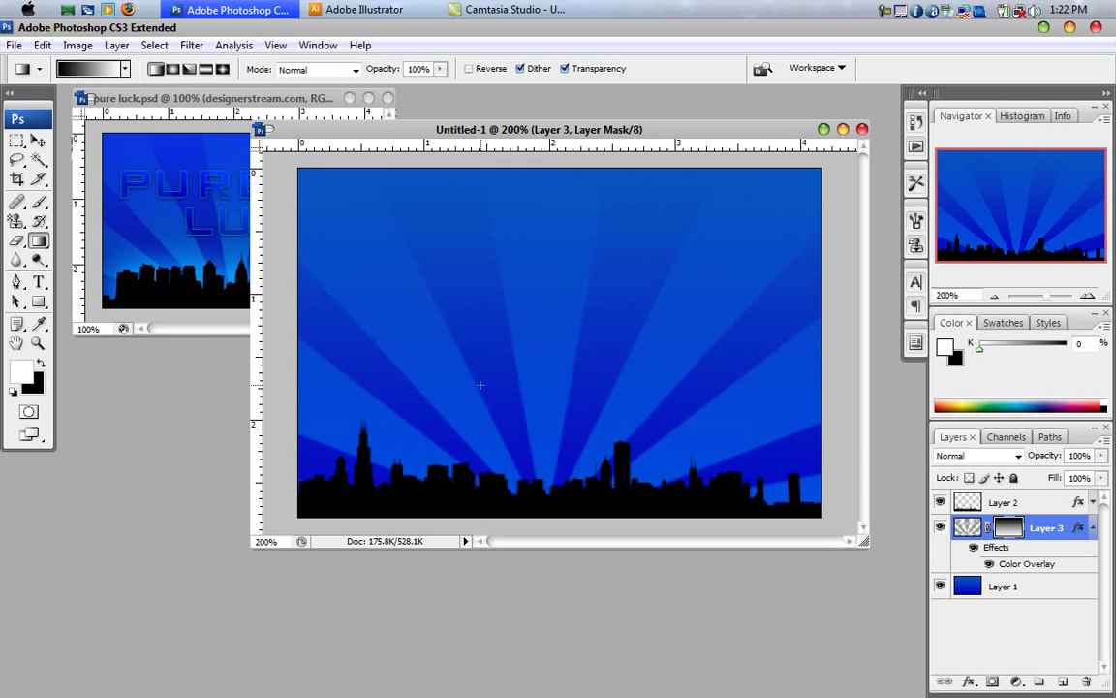
drag(508, 263, 508, 467)
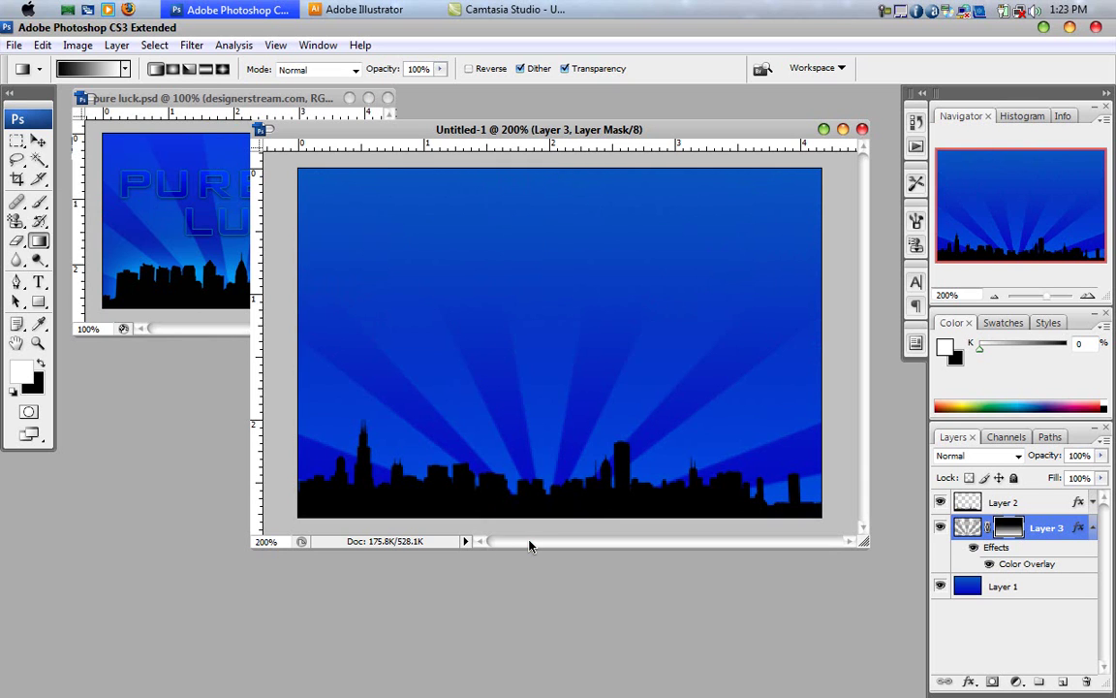
key(ctrl+z)
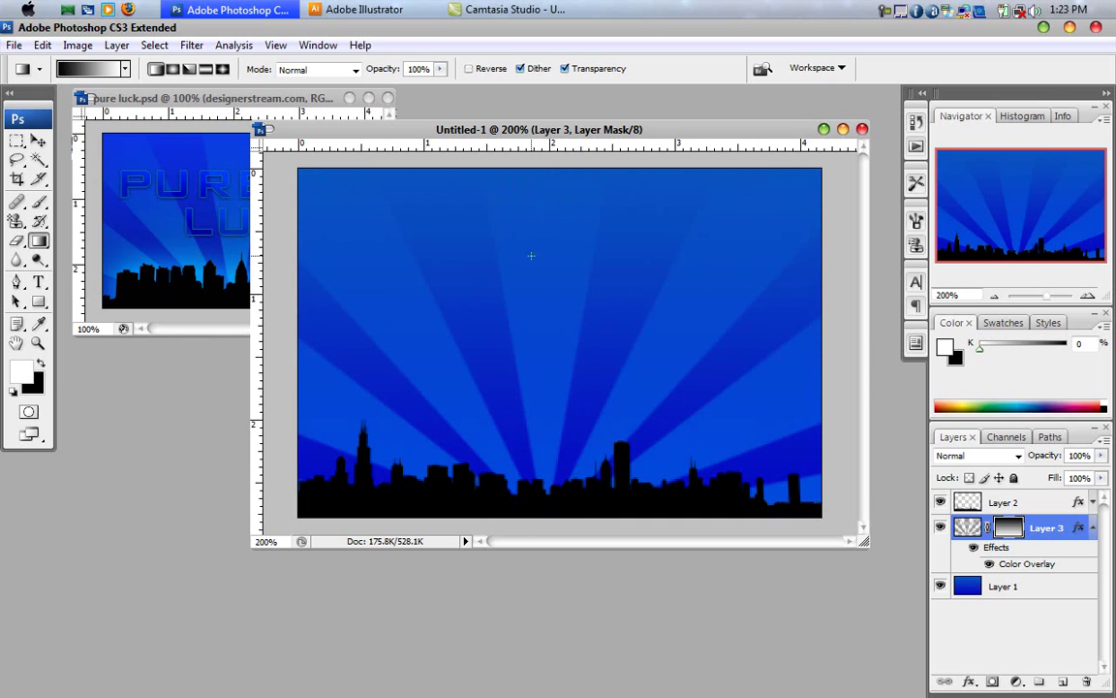
click(39, 142)
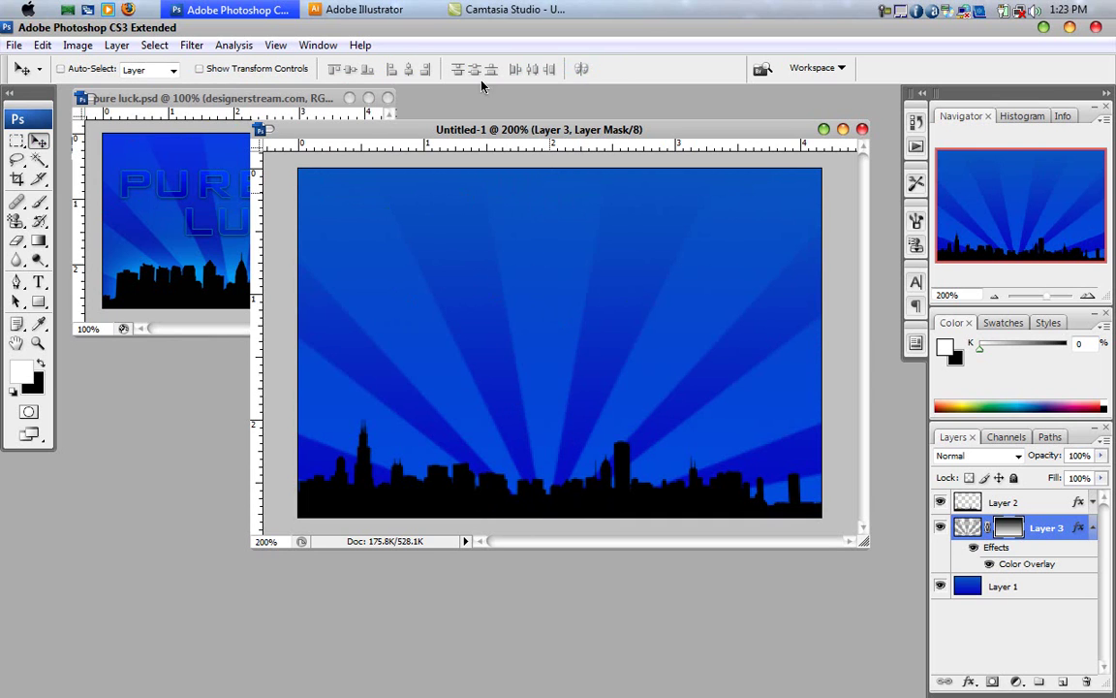
Bring the skyline document forward and open Layer 2's layer style settings.
drag(454, 136, 588, 127)
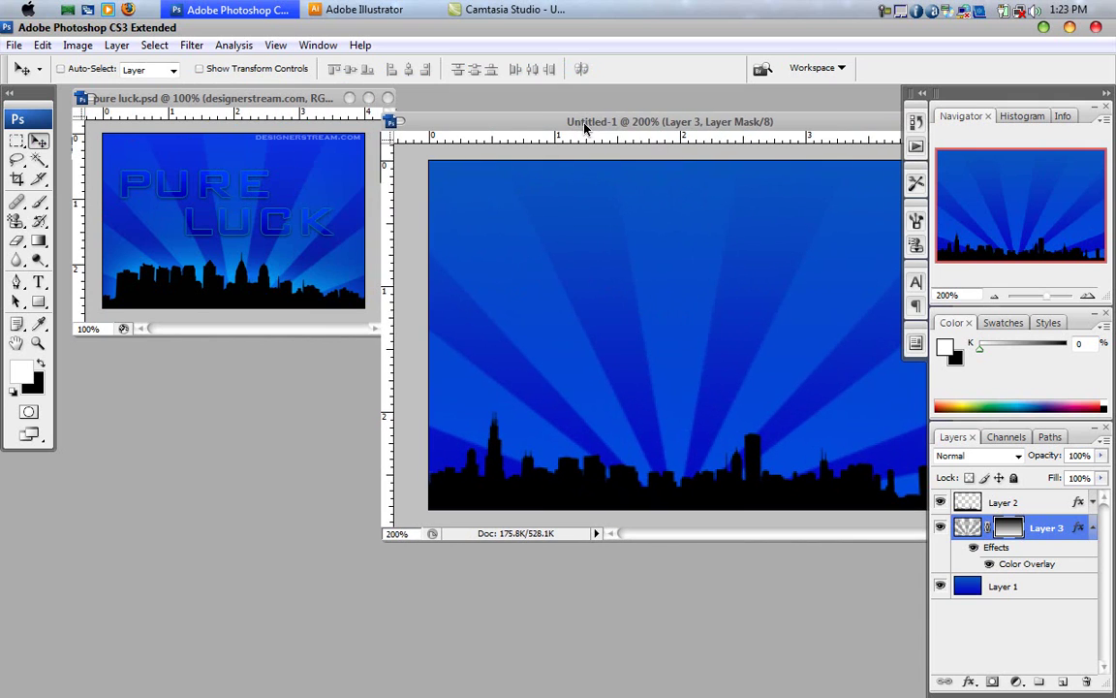
click(194, 254)
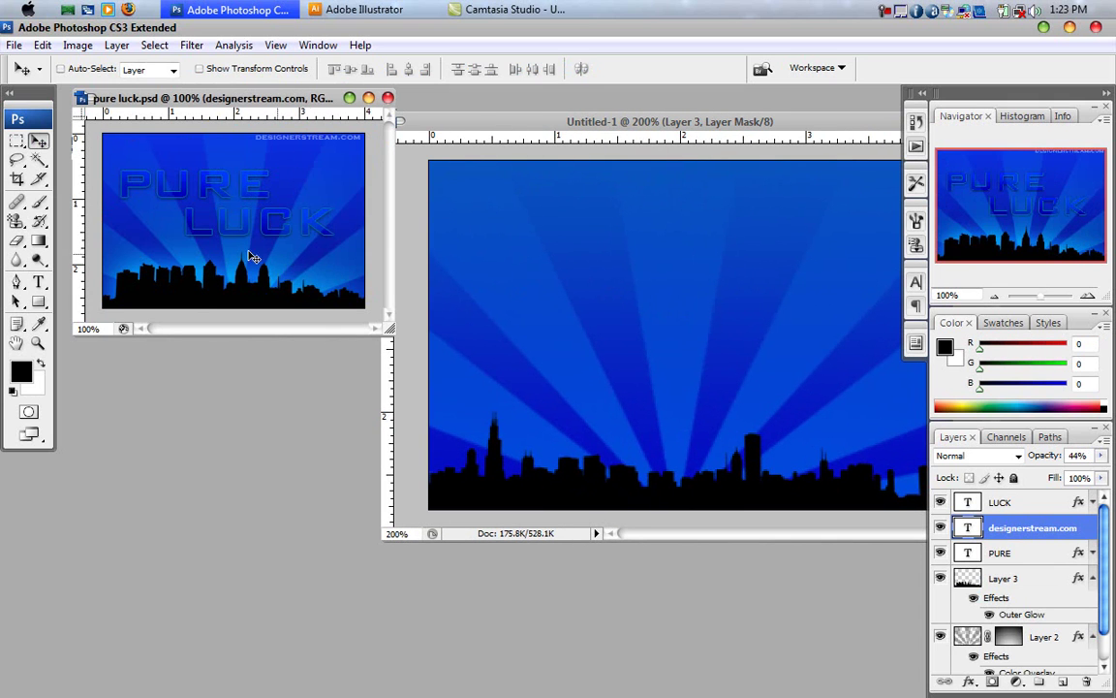
click(565, 135)
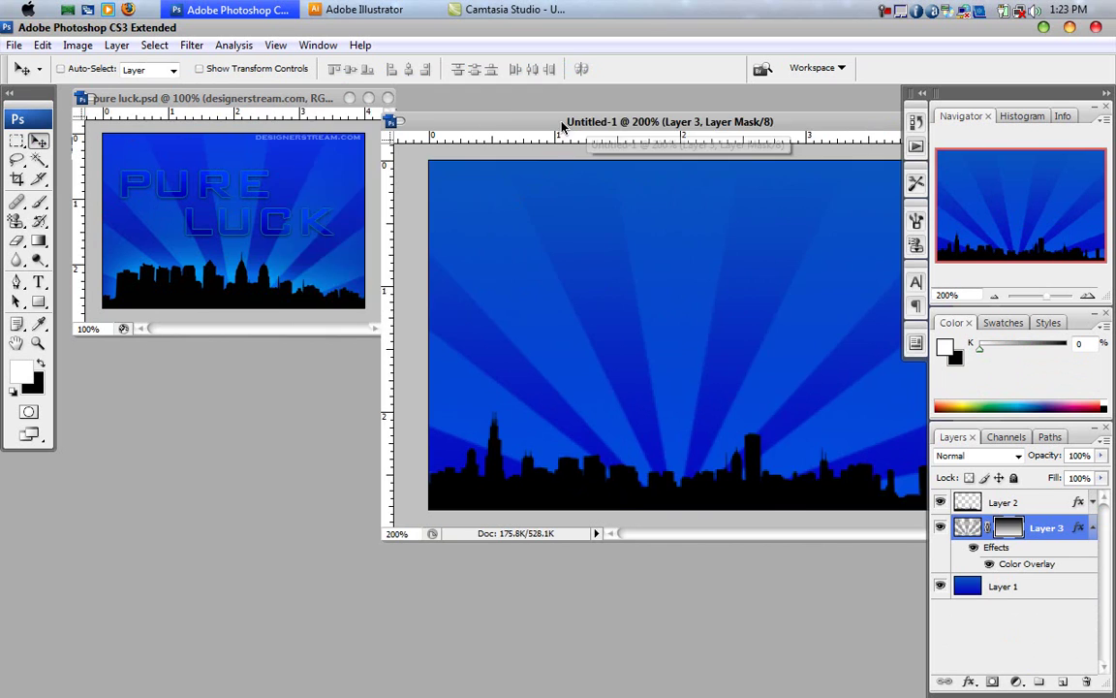
click(1036, 503)
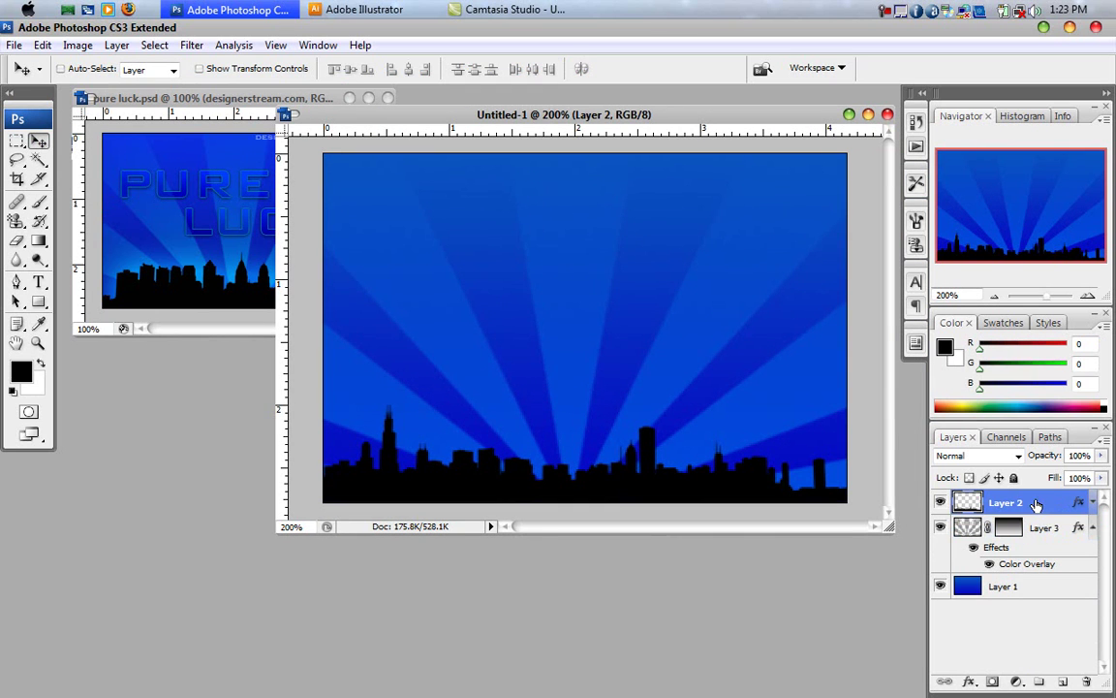
double_click(1056, 504)
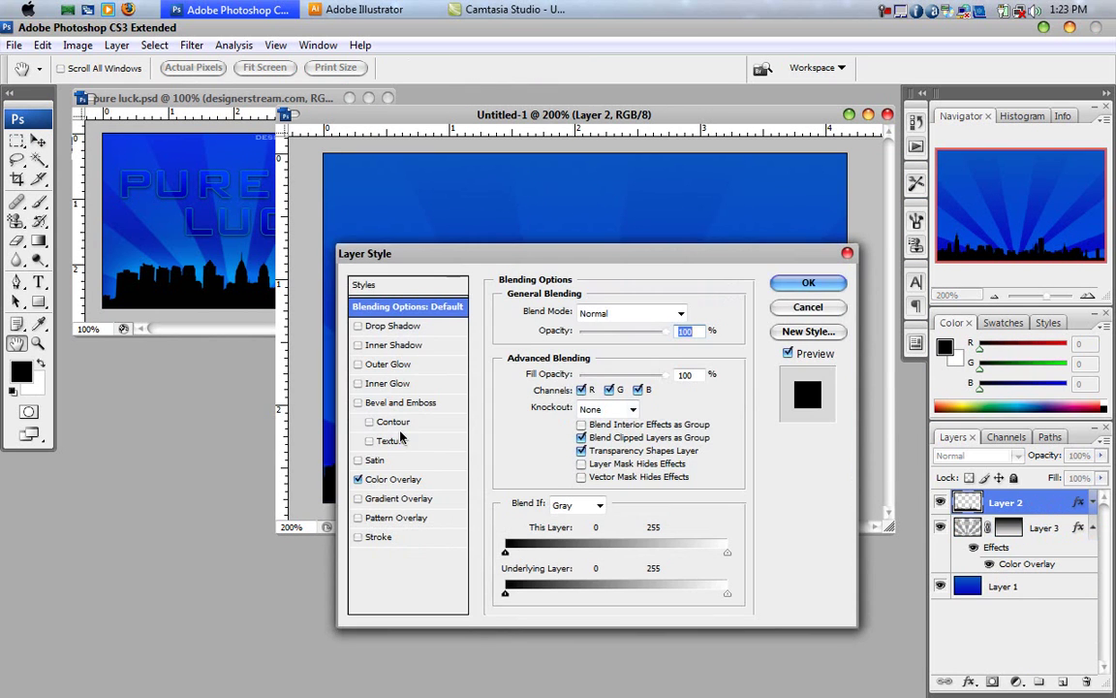
Enable an Outer Glow in cyan #0abdff with size about 24 px and apply it.
click(358, 365)
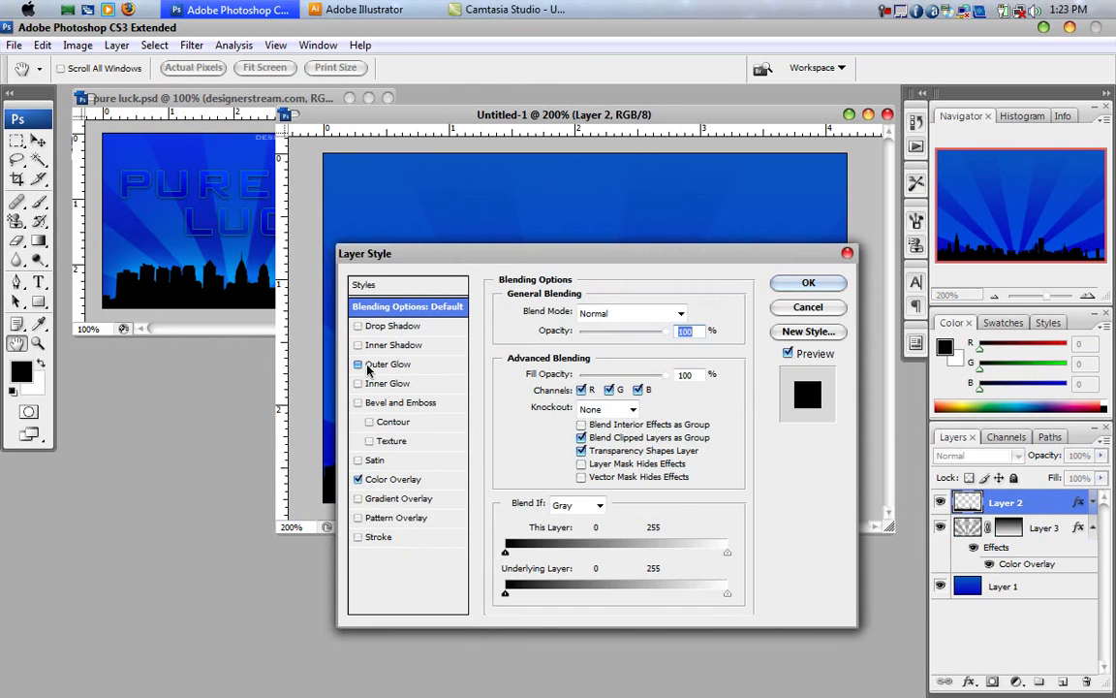
click(432, 369)
click(513, 367)
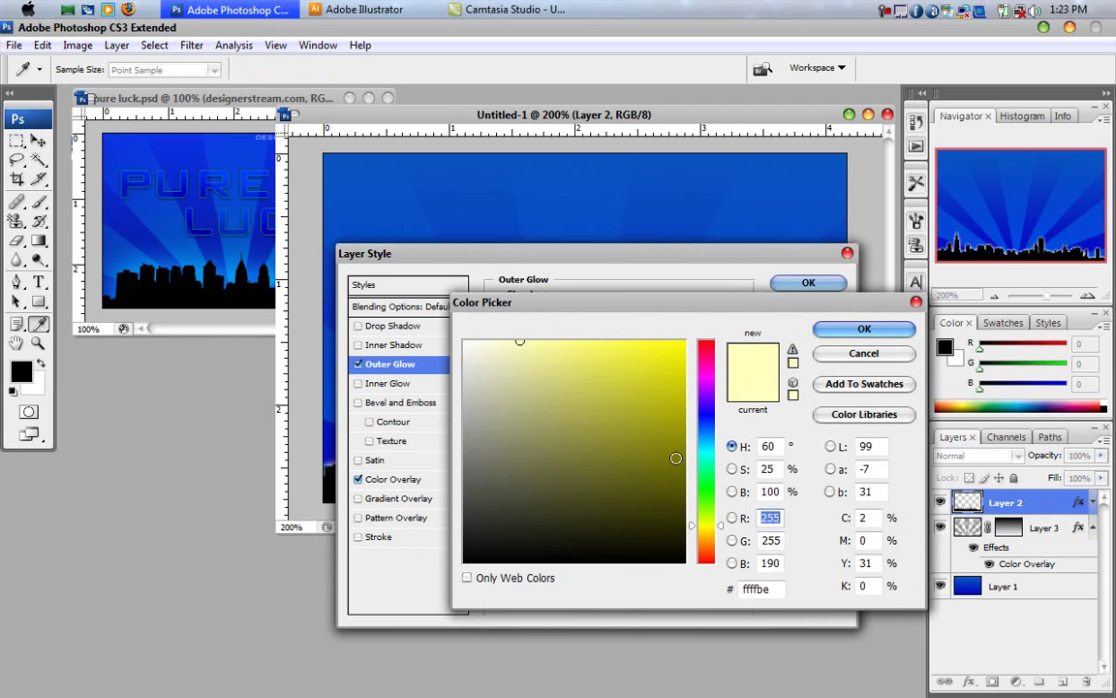
click(706, 441)
drag(660, 391, 678, 331)
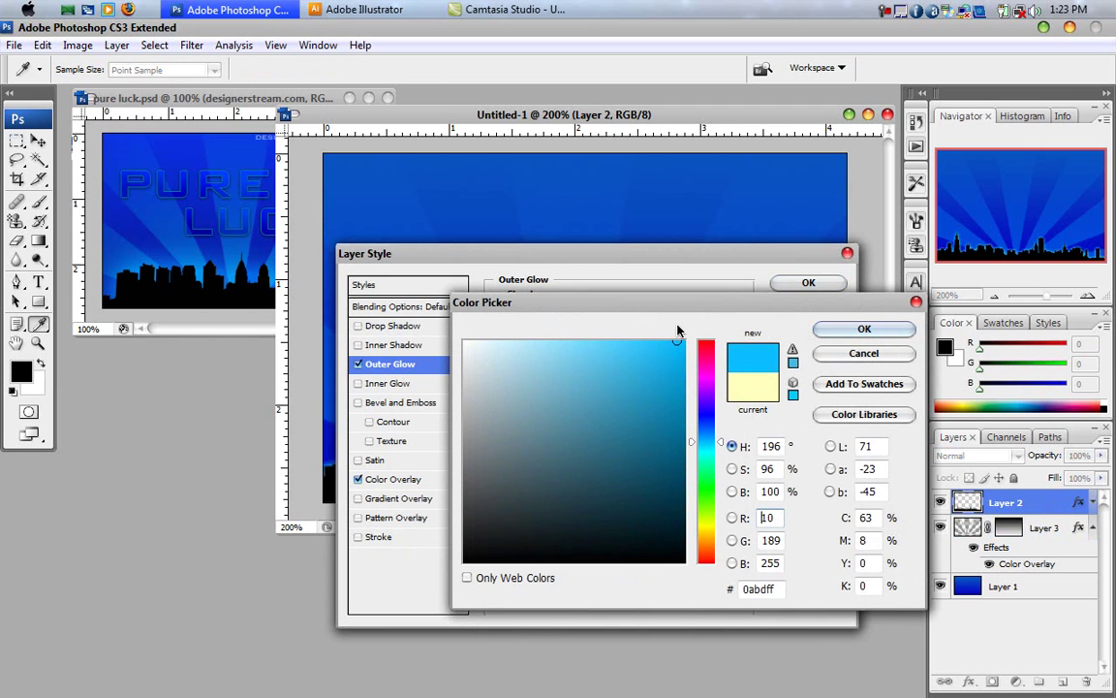
click(863, 329)
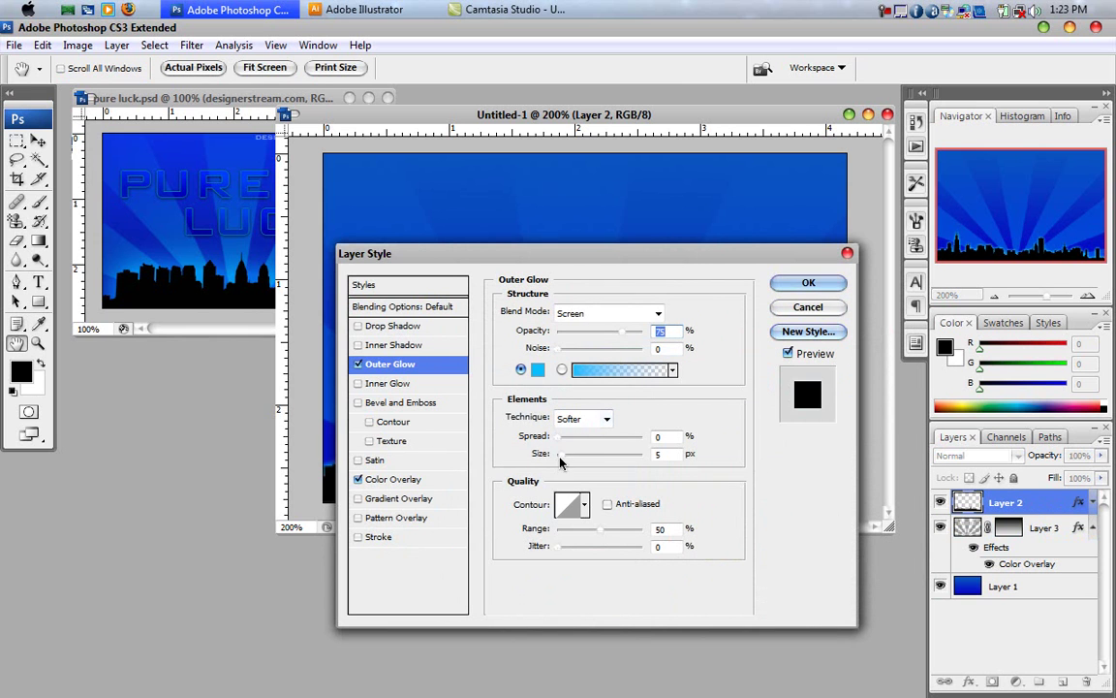
drag(559, 462, 574, 459)
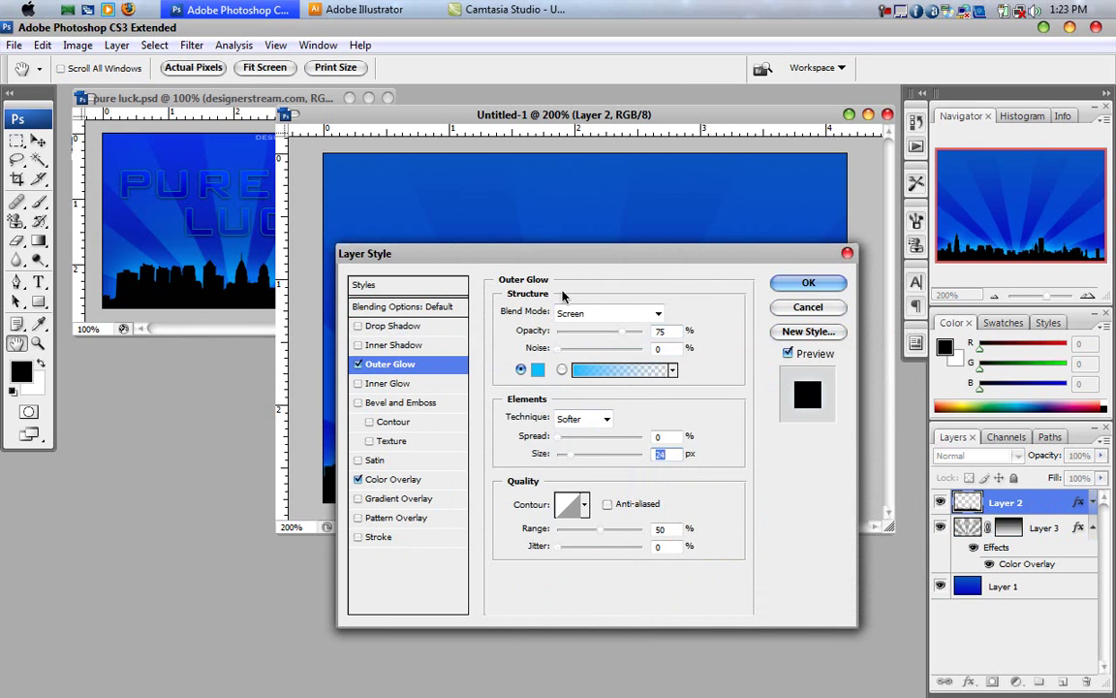
drag(554, 257, 524, 241)
click(776, 267)
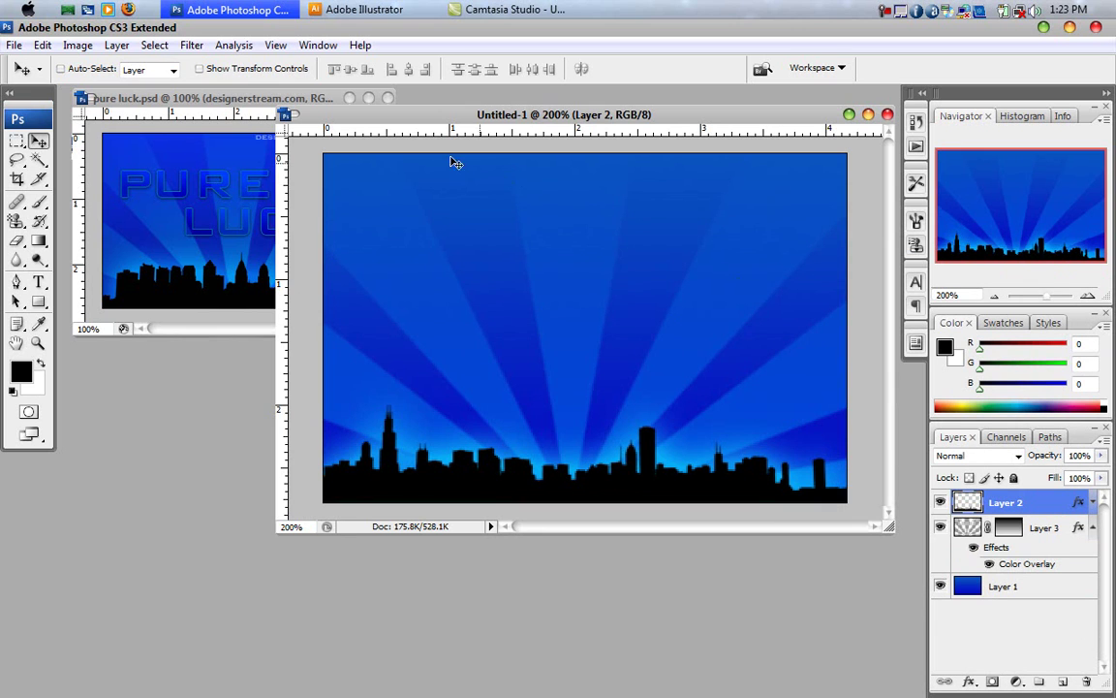
Bring the pure luck reference file forward and inspect the PURE text's font settings.
mouse_move(410, 117)
mouse_down()
mouse_move(453, 115)
mouse_move(427, 122)
mouse_up()
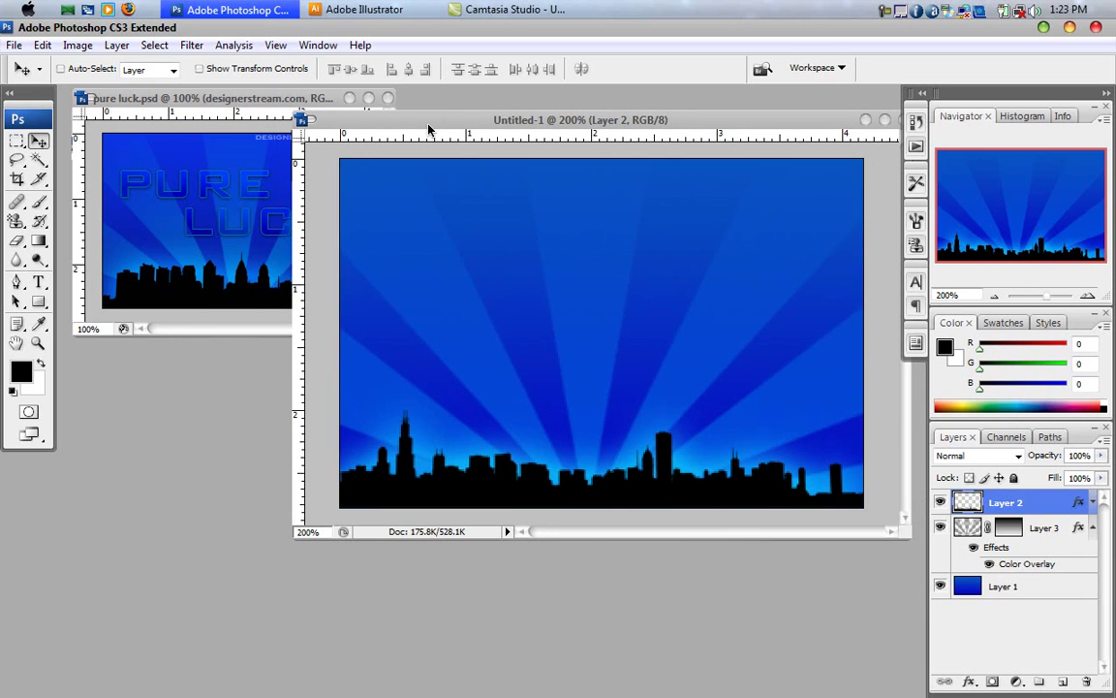
click(39, 281)
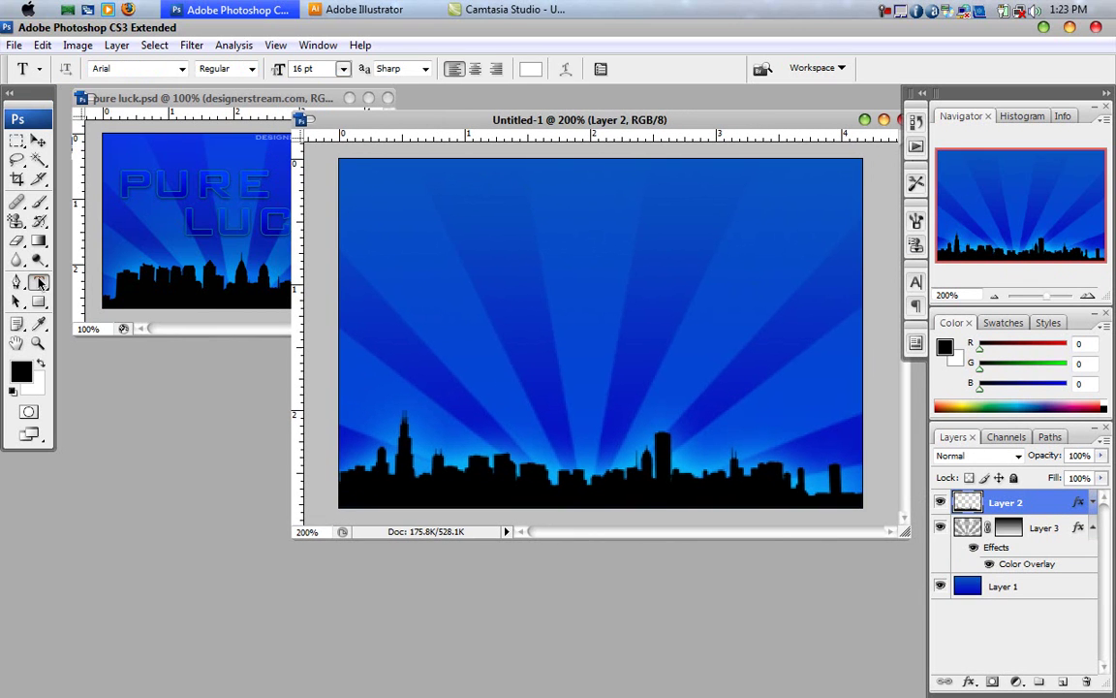
click(228, 162)
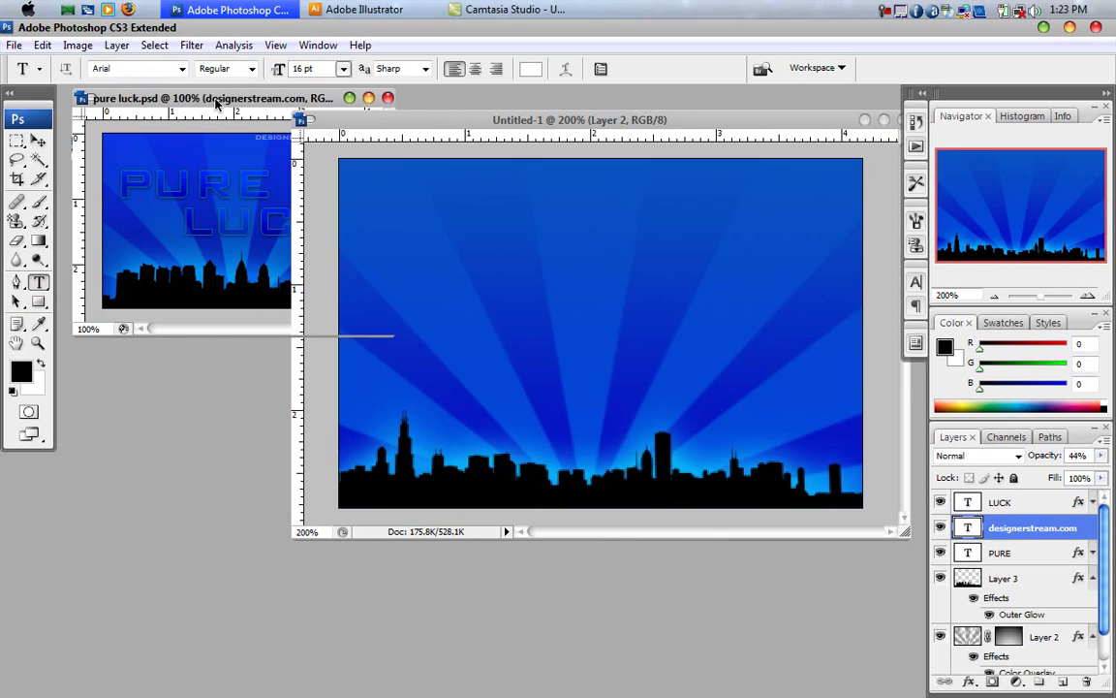
click(252, 184)
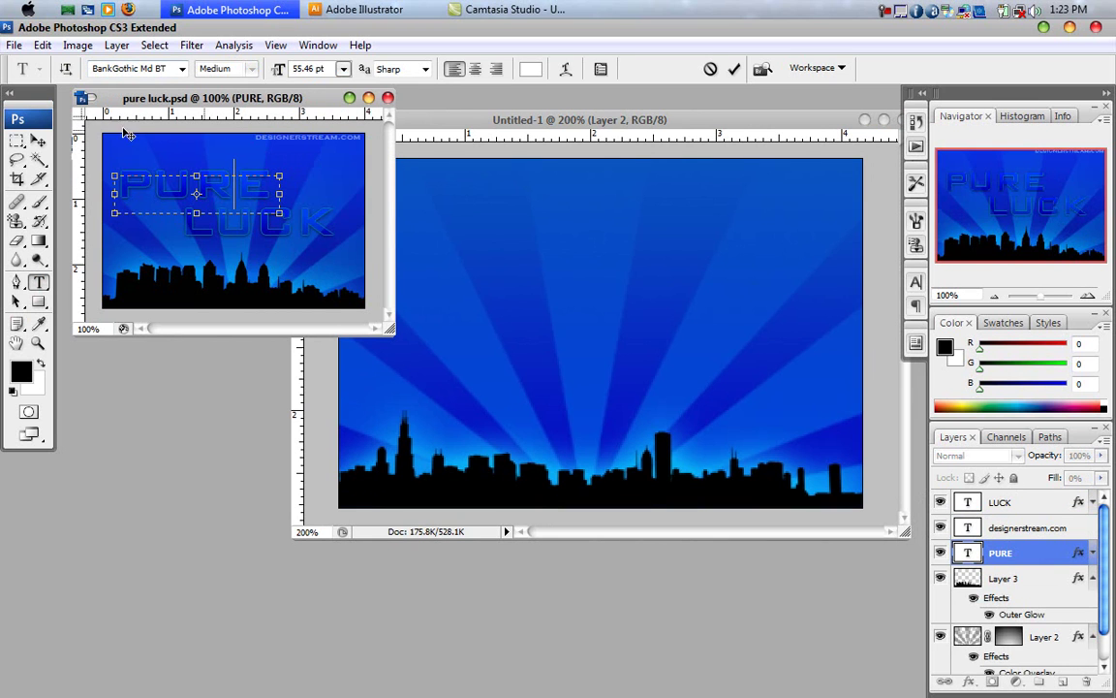
click(35, 141)
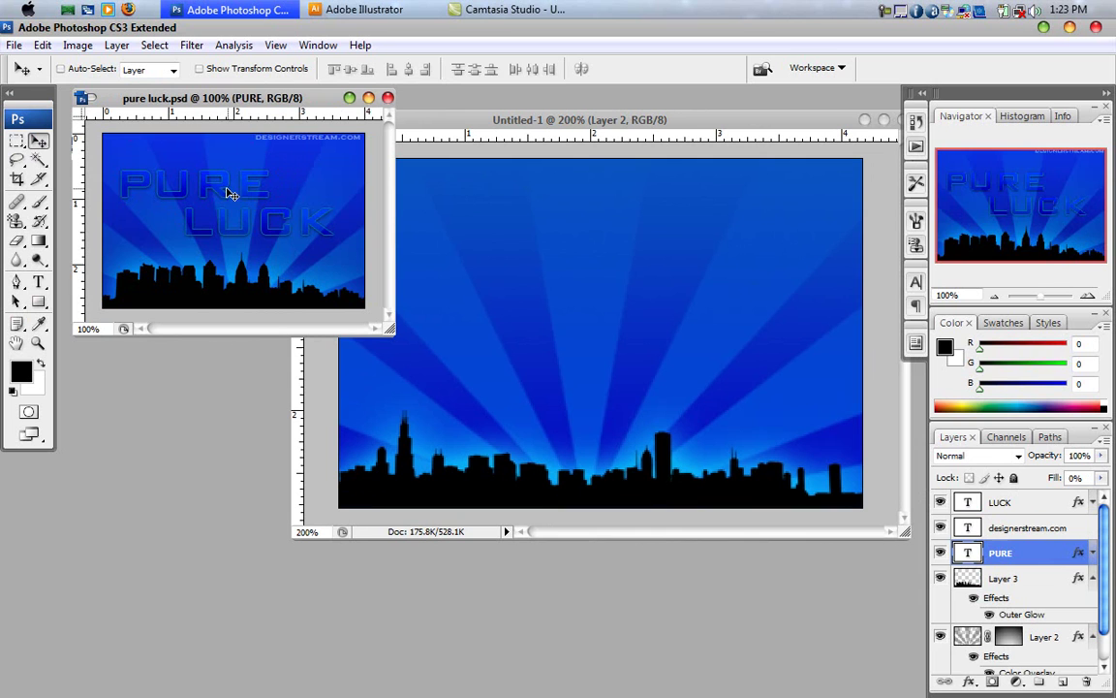
Copy the PURE layer's style and return to the Untitled-1 skyline document.
right_click(1089, 564)
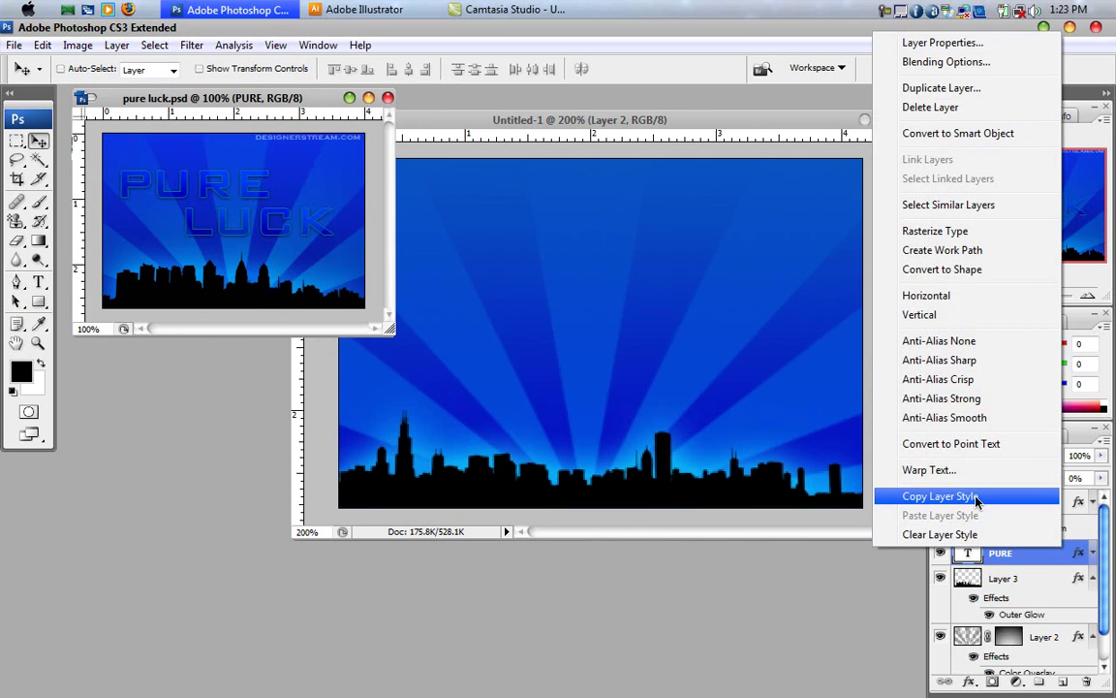
click(877, 496)
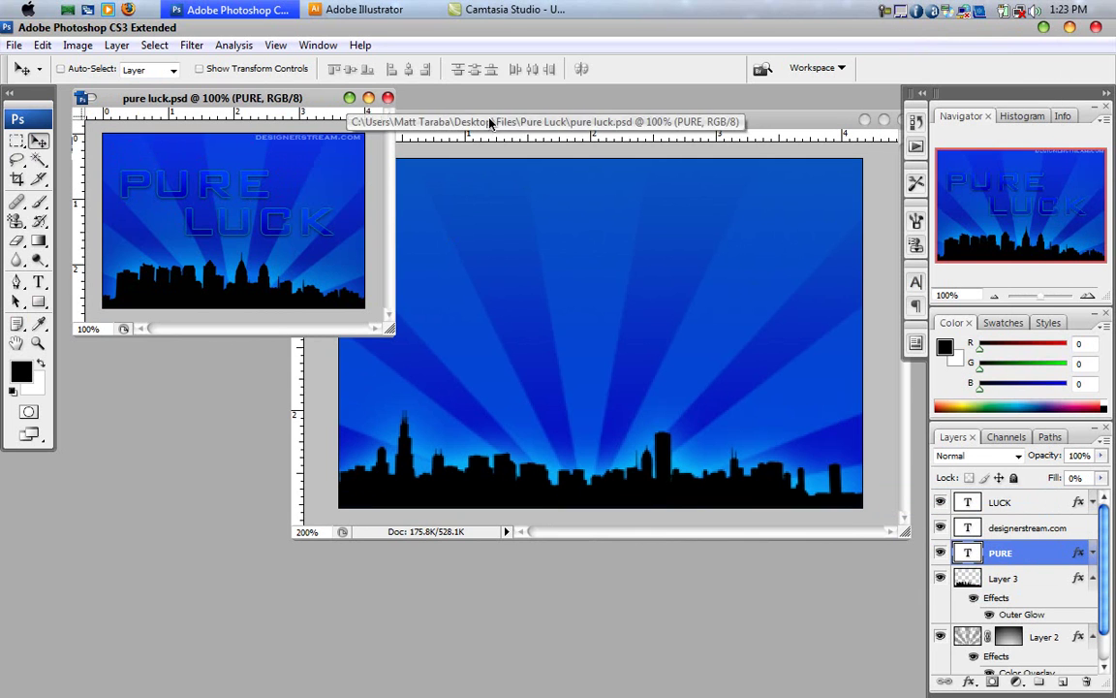
click(445, 116)
click(39, 283)
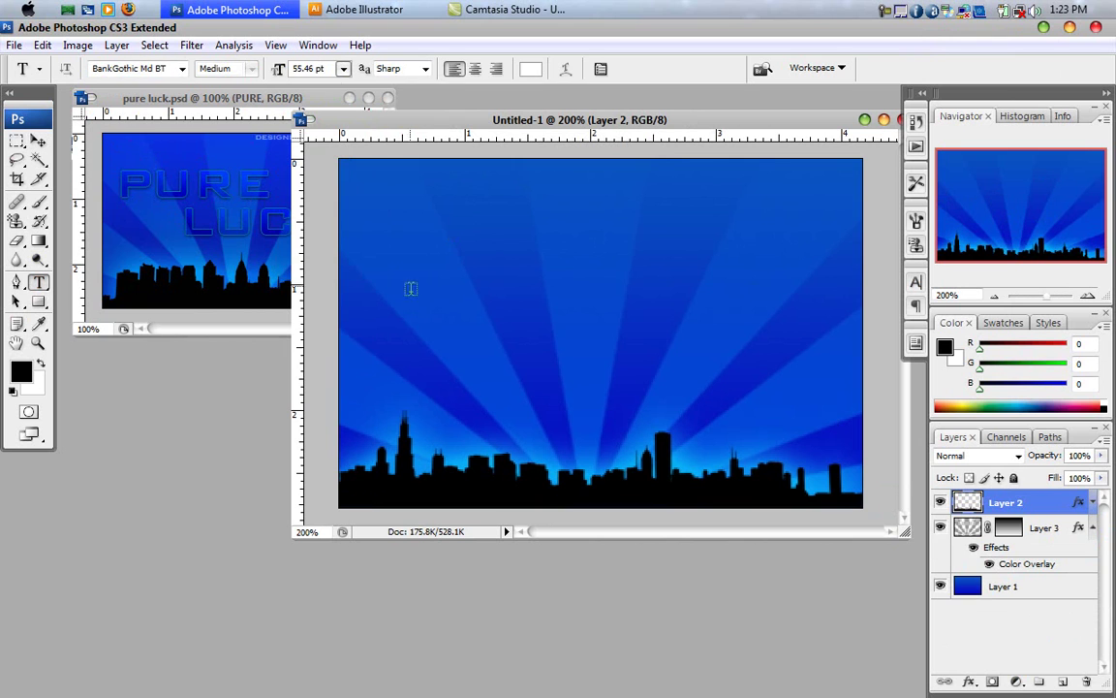
Draw a text box across the upper canvas and type PURE.
drag(372, 212, 832, 351)
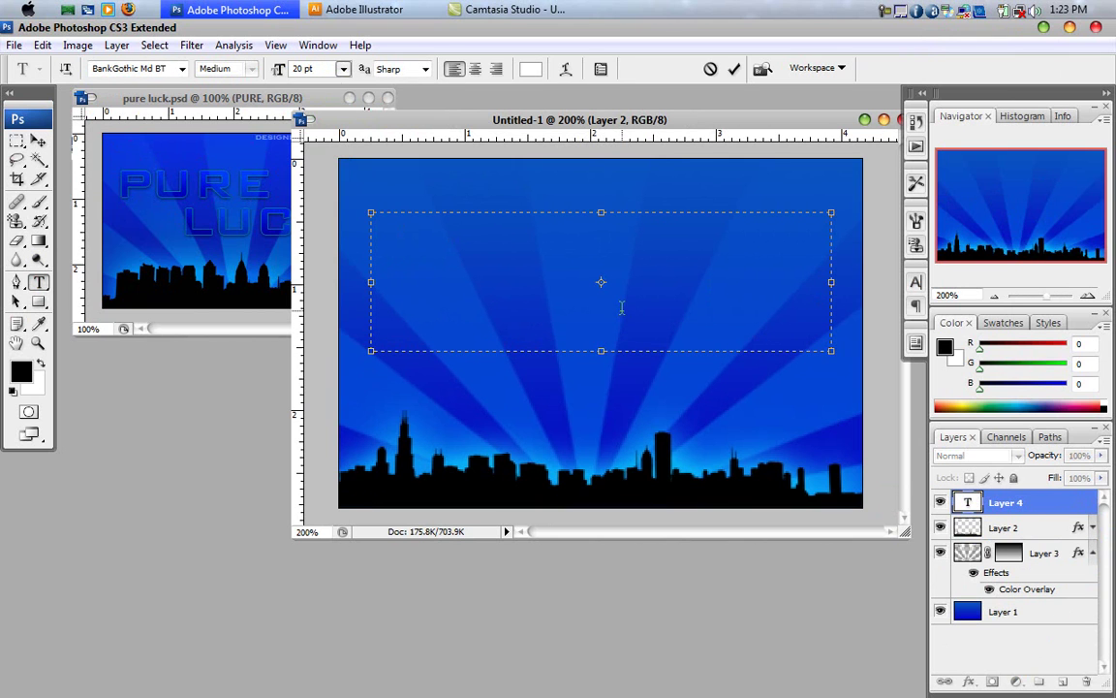
text(PURE LU)
key(BackSpace)
key(BackSpace)
key(BackSpace)
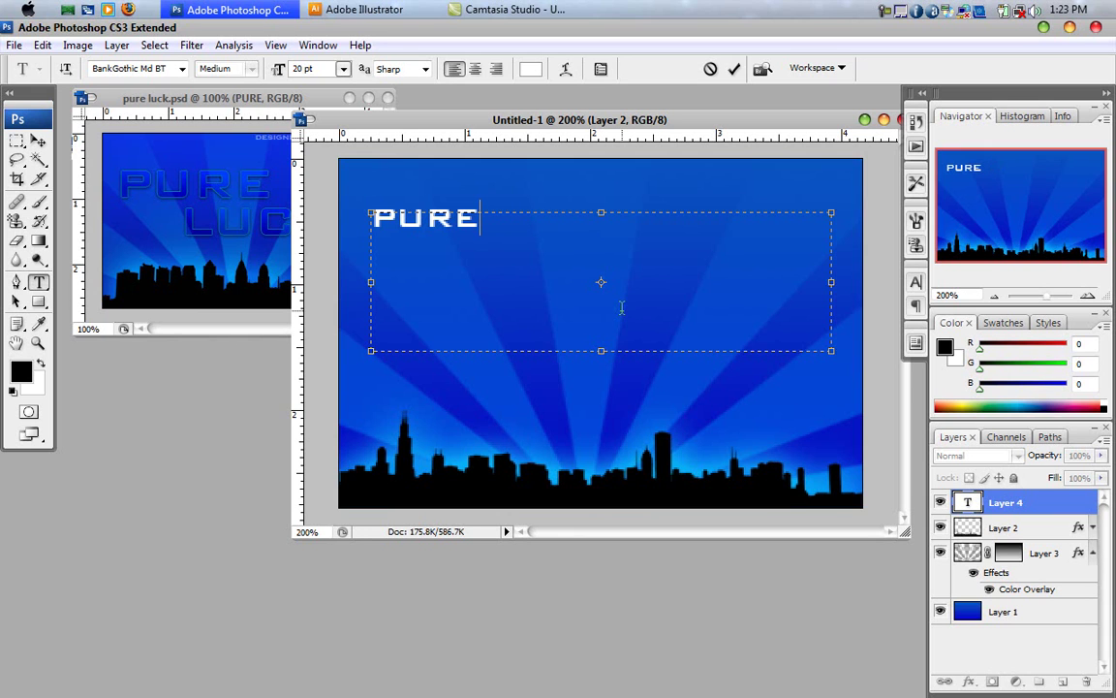
drag(836, 358, 495, 245)
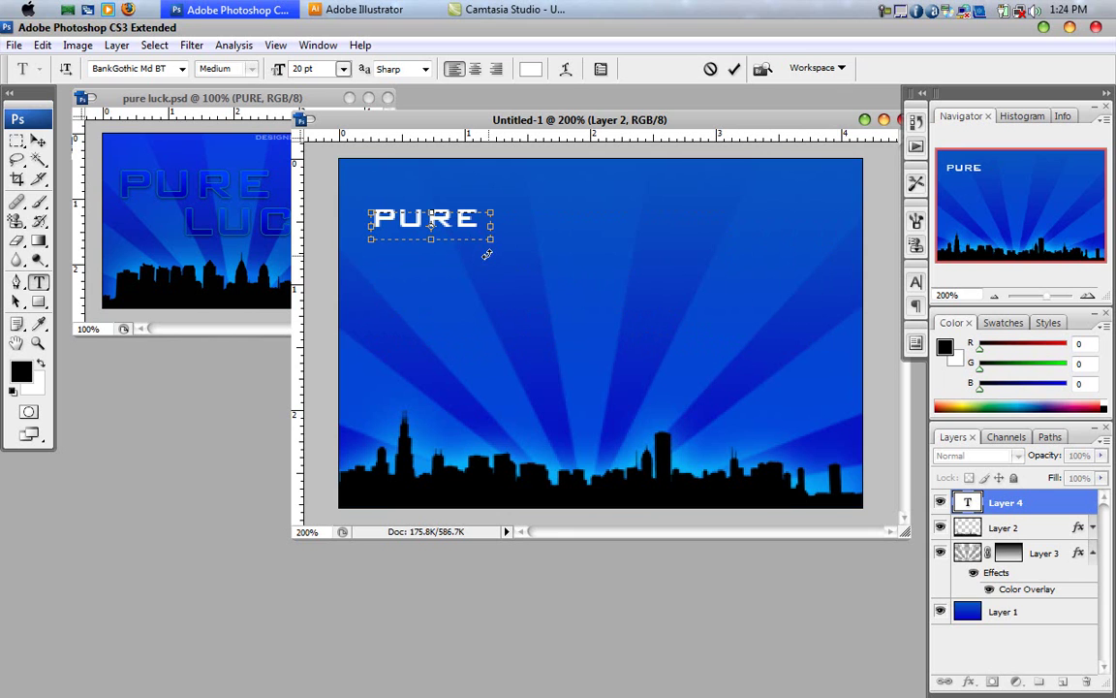
click(35, 141)
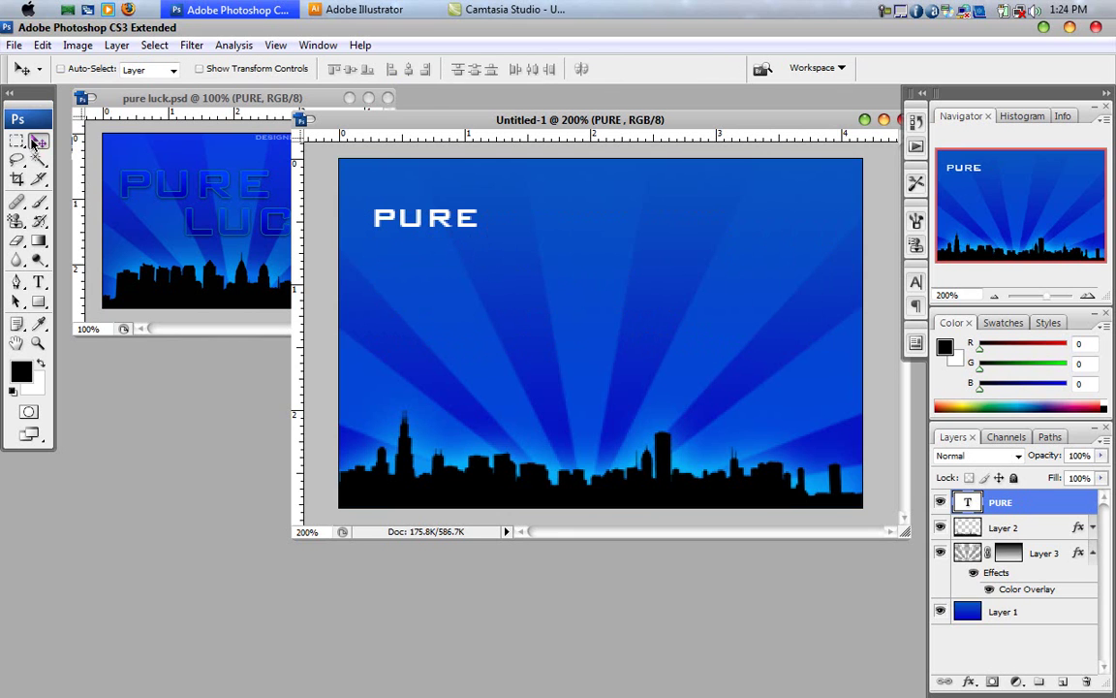
Scale PURE up to about 263% and nudge it into position.
key(ctrl+t)
drag(491, 242, 685, 319)
key(Return)
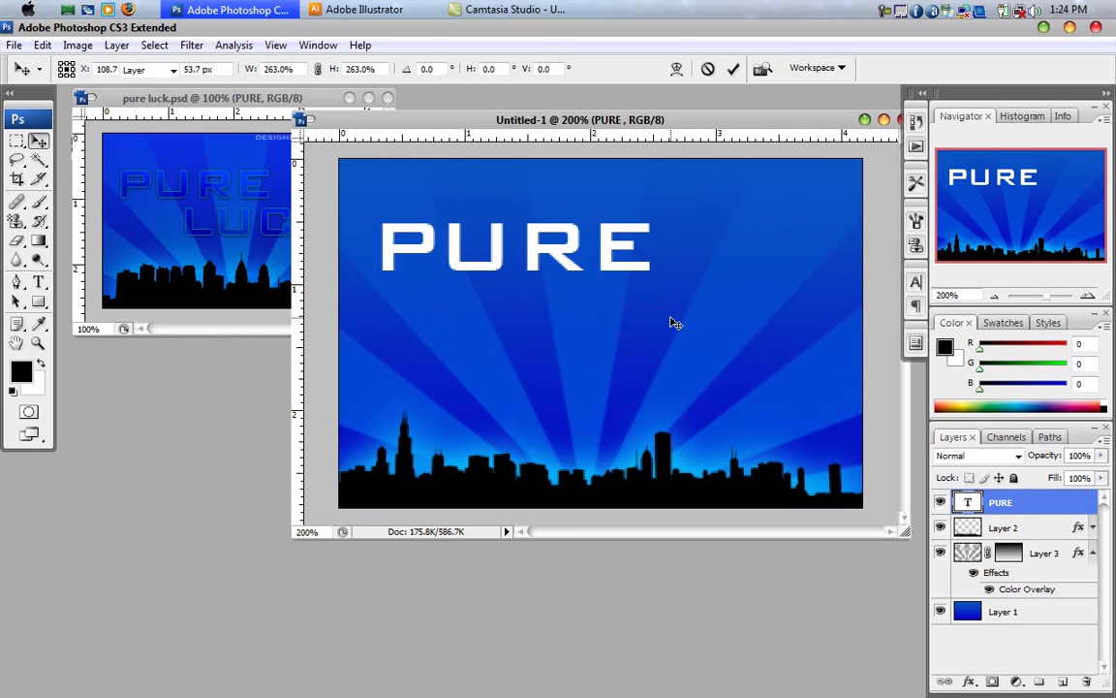
drag(610, 262, 657, 324)
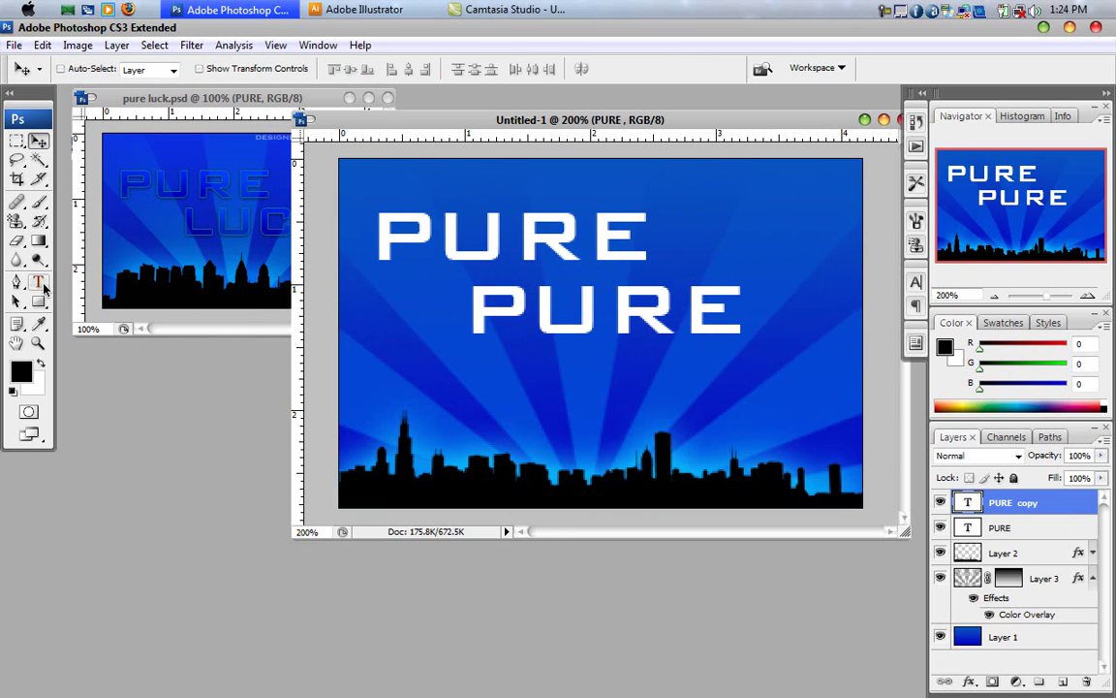
Start retyping the lower duplicate text layer as LUCK.
click(37, 282)
click(601, 311)
key(ctrl+a)
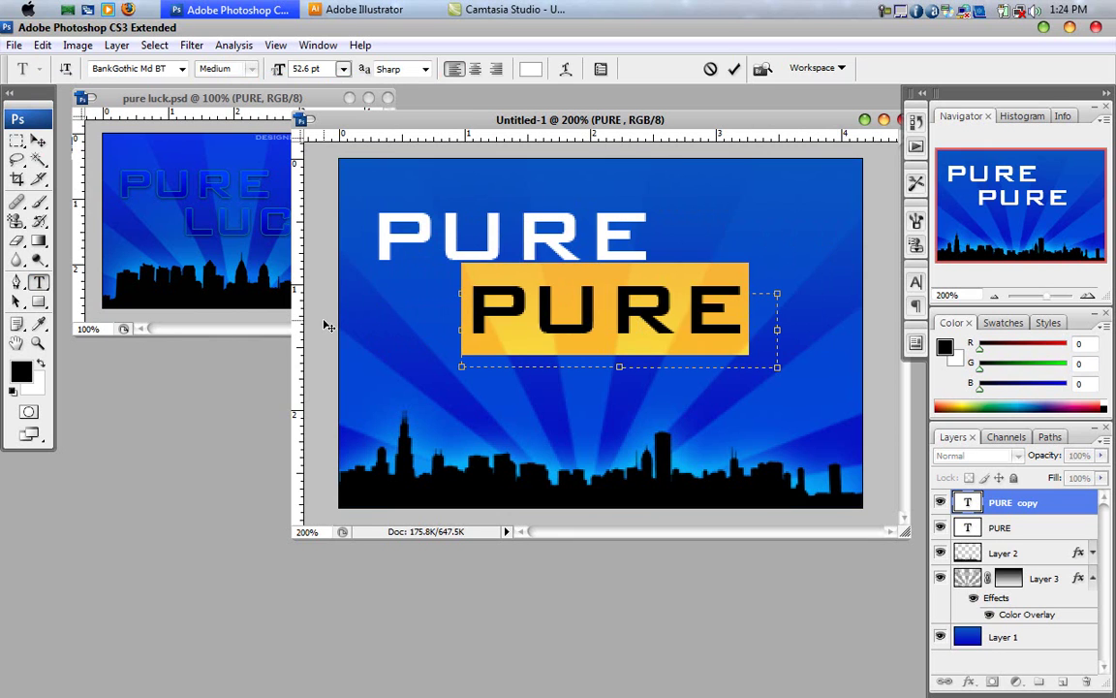
text(LUCK)
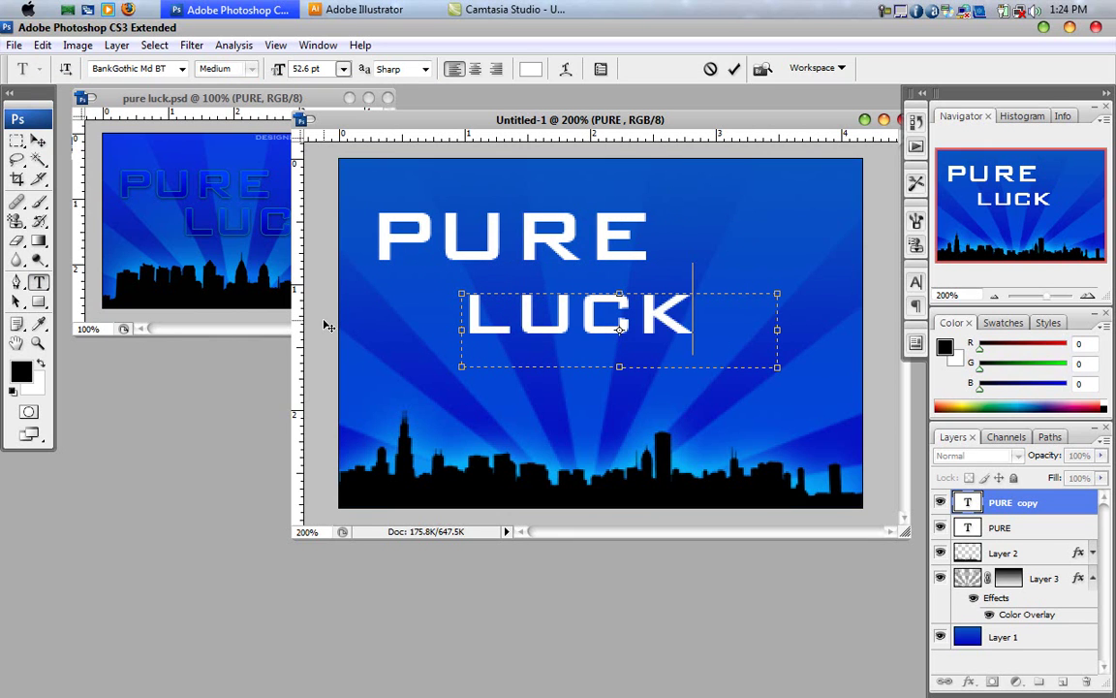
key(BackSpace)
key(BackSpace)
key(BackSpace)
key(BackSpace)
Finish the LUCK text and paste the copied layer style onto both PURE and LUCK.
text(LUCK)
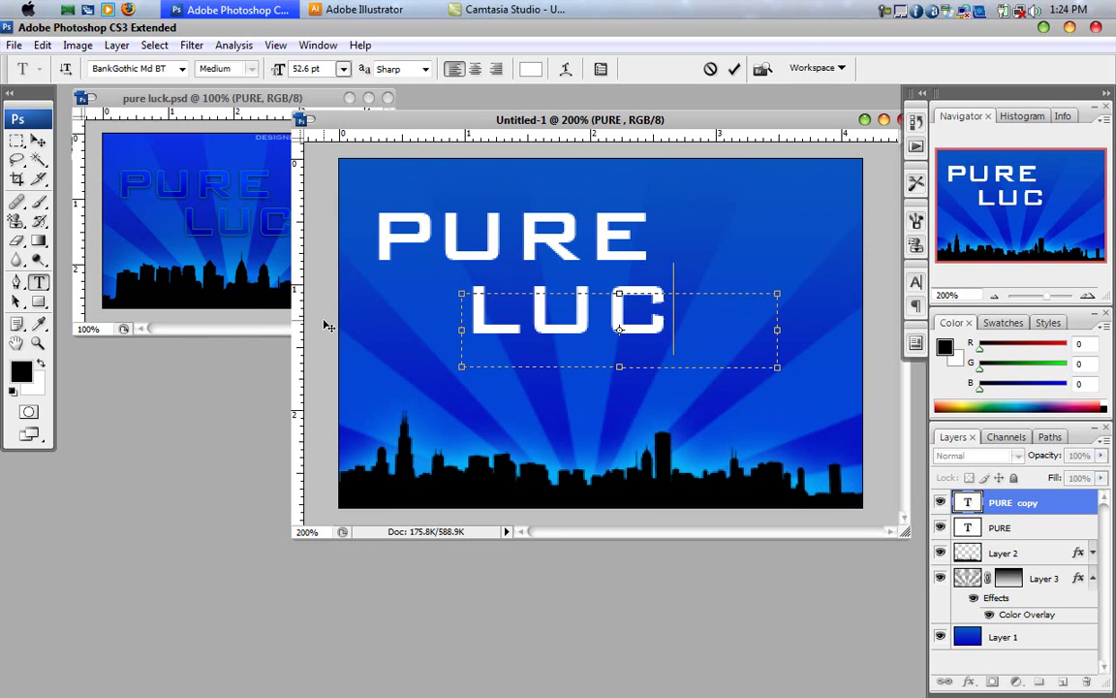
click(38, 141)
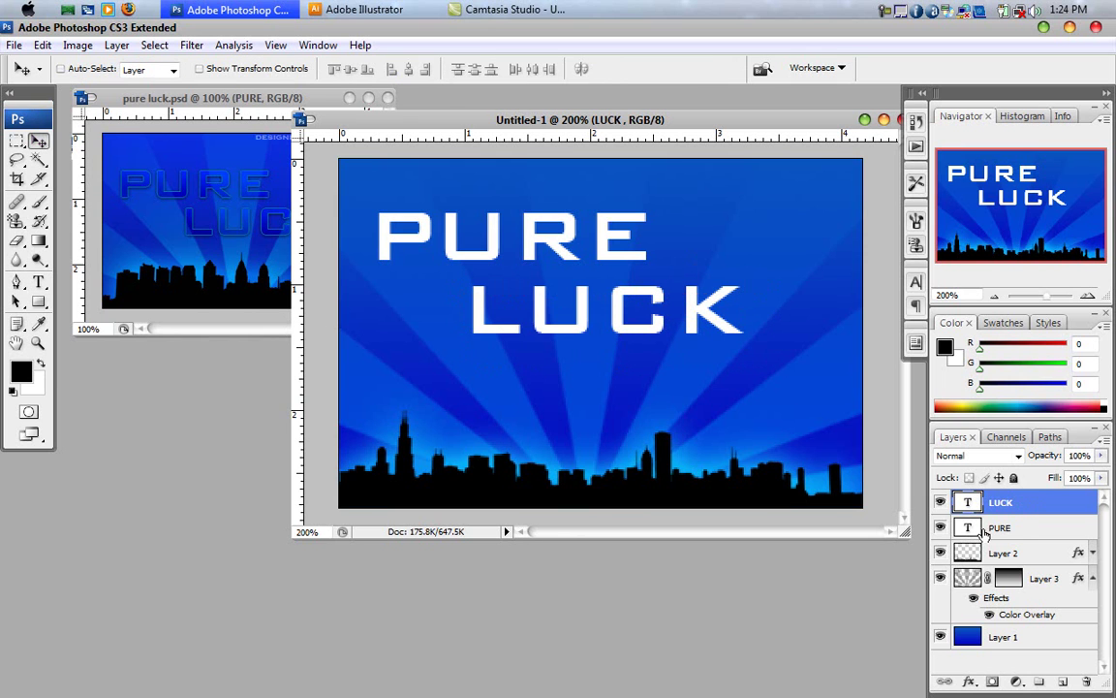
click(1013, 528)
right_click(1062, 524)
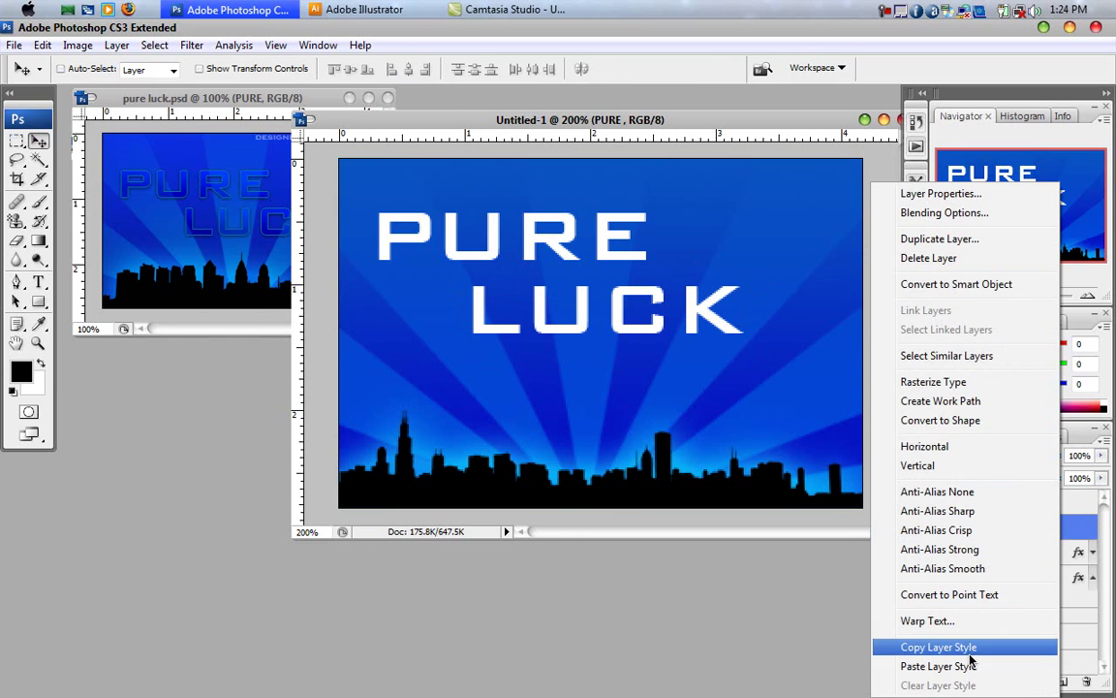
click(989, 666)
right_click(1033, 504)
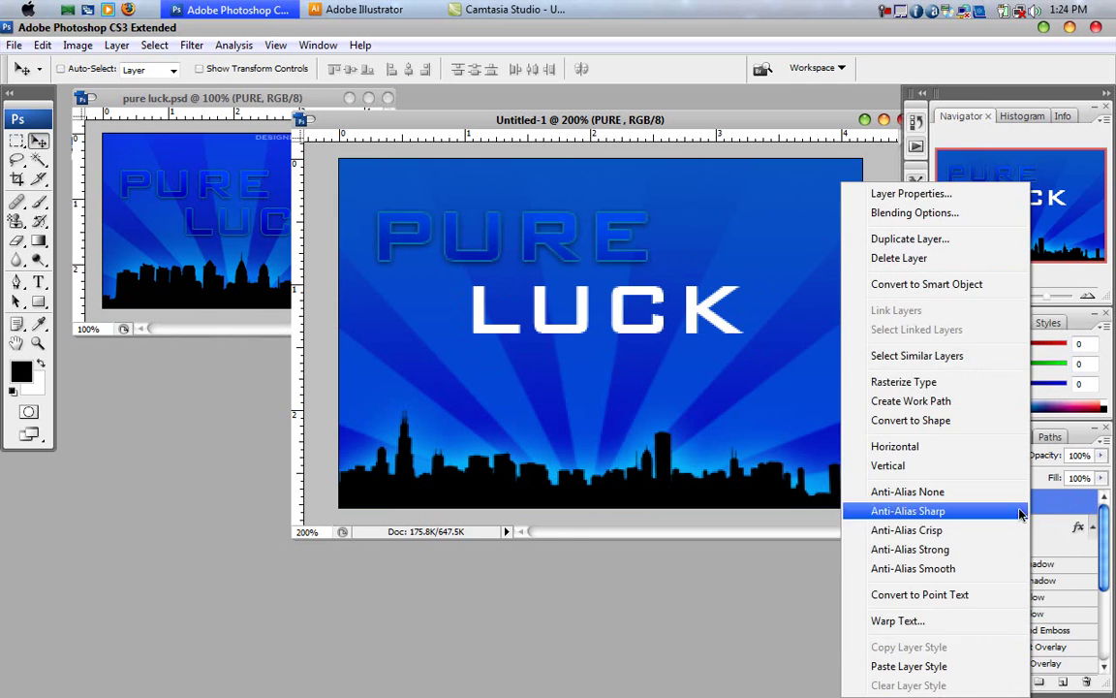
click(979, 619)
click(1092, 505)
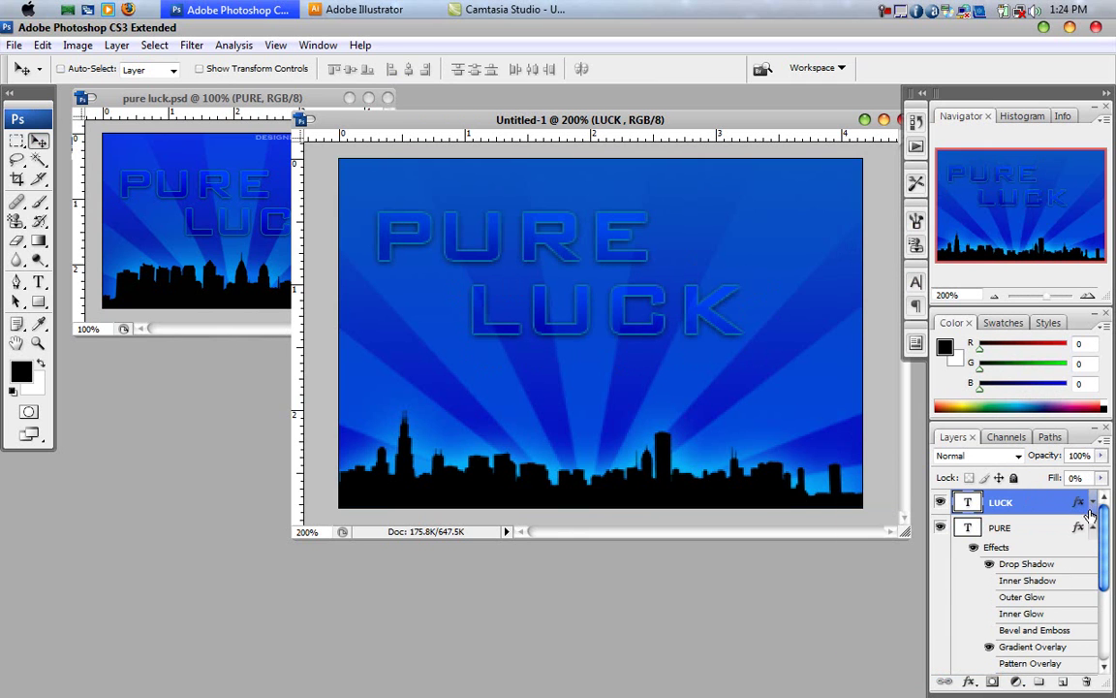
click(1093, 527)
Edit PURE's Gradient Overlay to run from dark navy 010144 to bright blue 0770ff.
click(1026, 533)
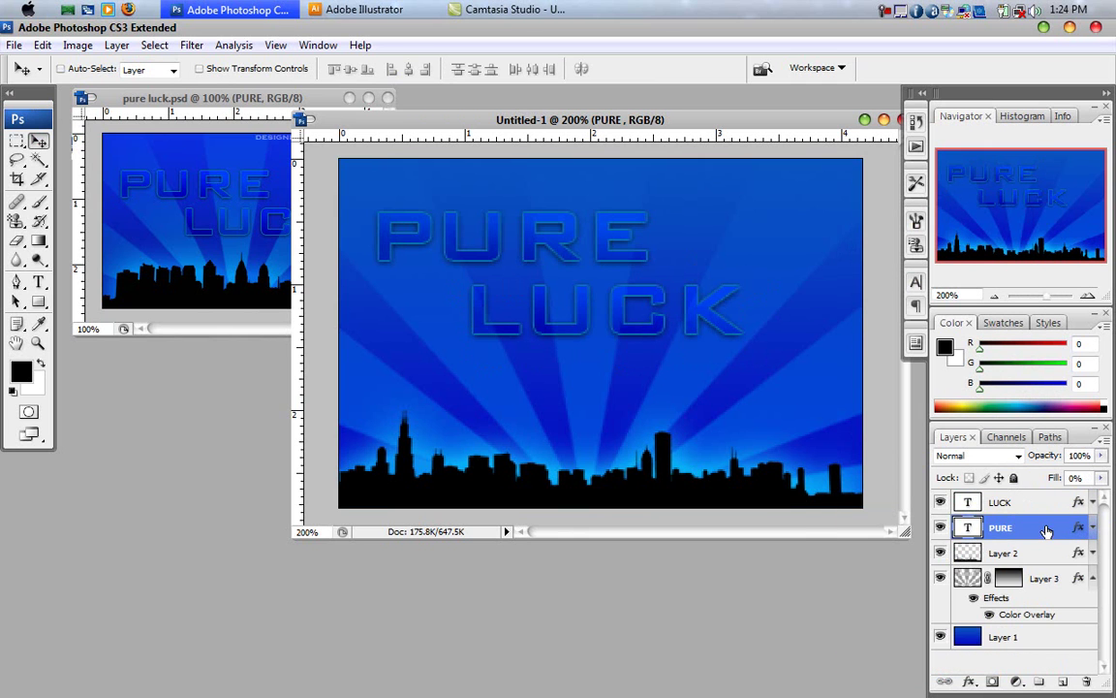
double_click(1046, 531)
drag(601, 250, 692, 255)
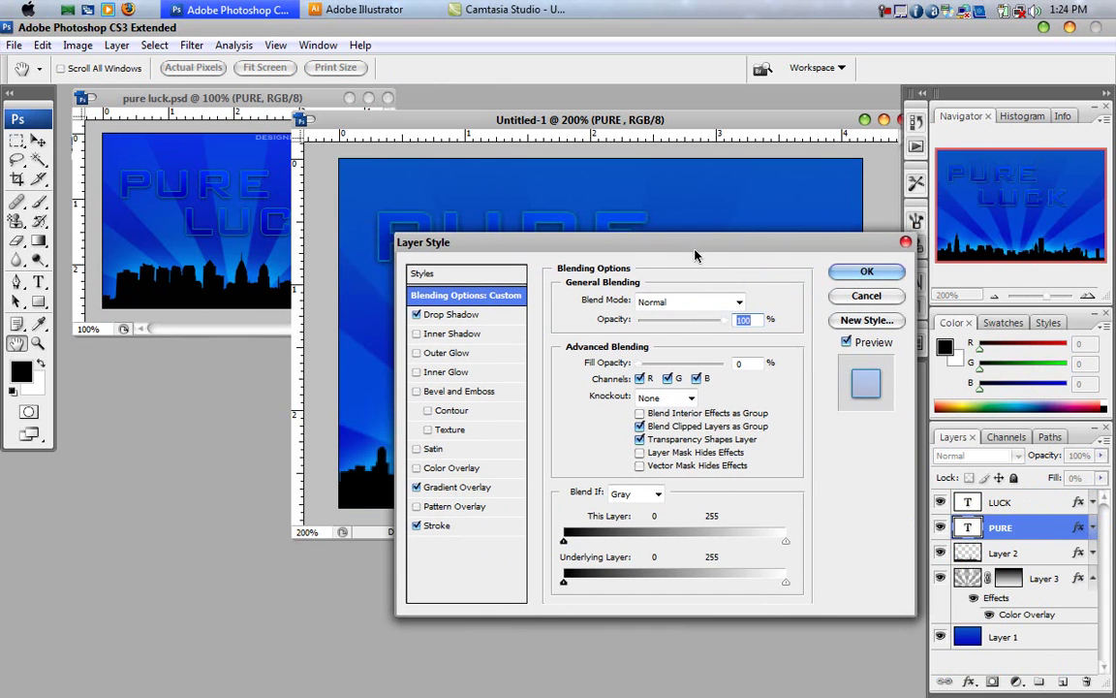
click(493, 316)
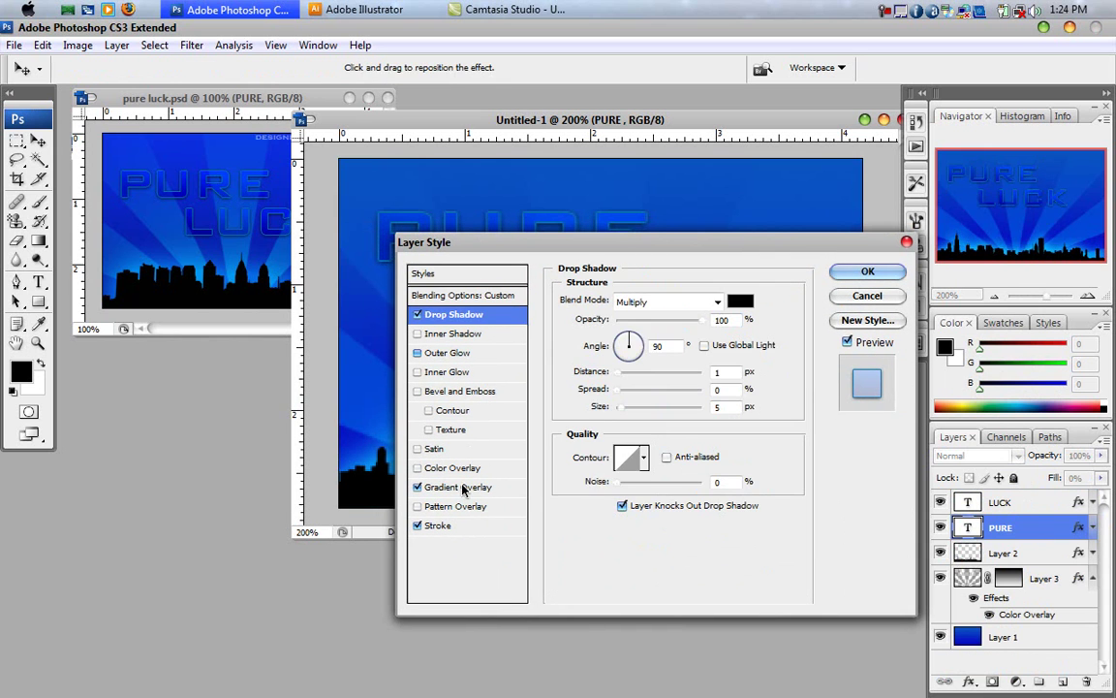
click(461, 486)
click(621, 339)
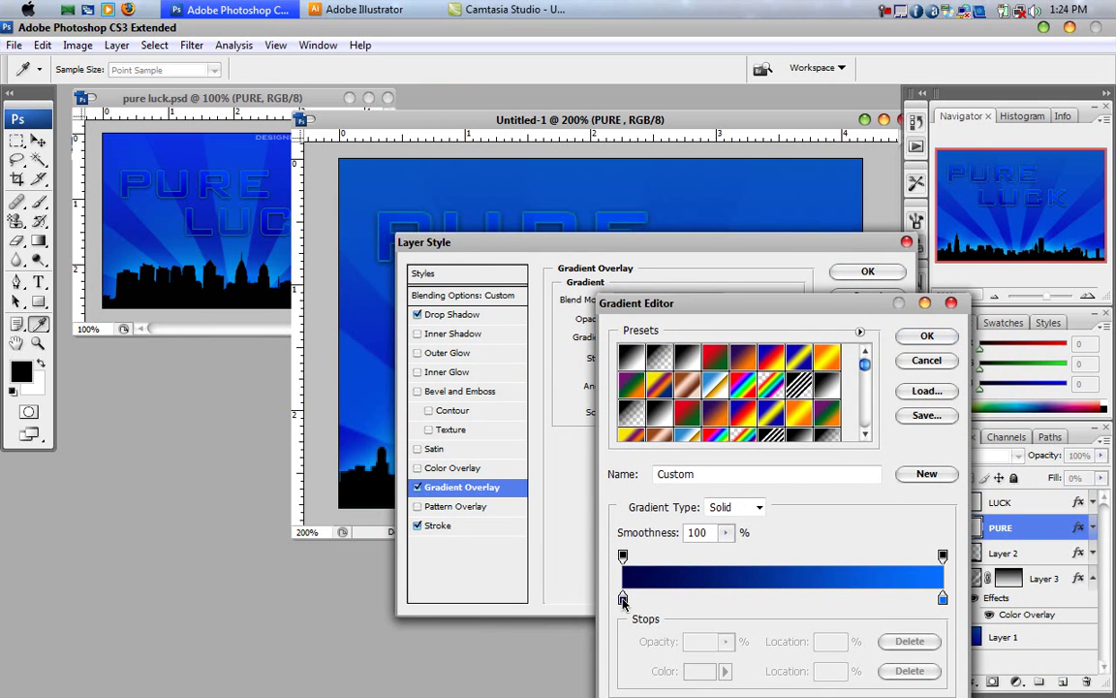
double_click(623, 599)
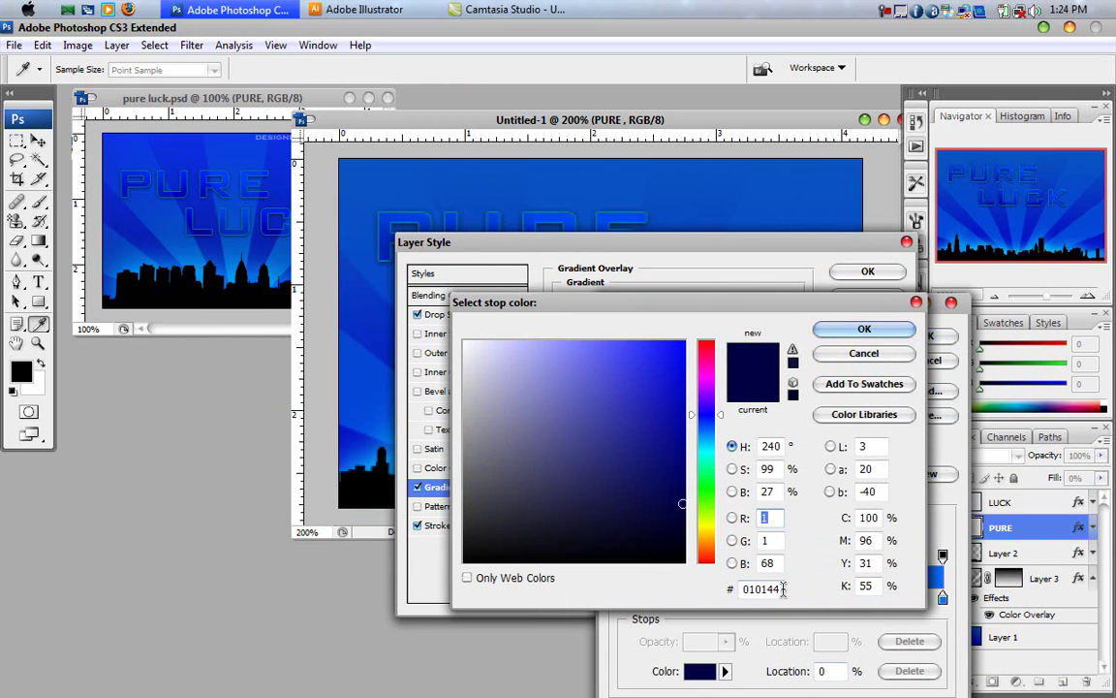
double_click(783, 590)
click(880, 330)
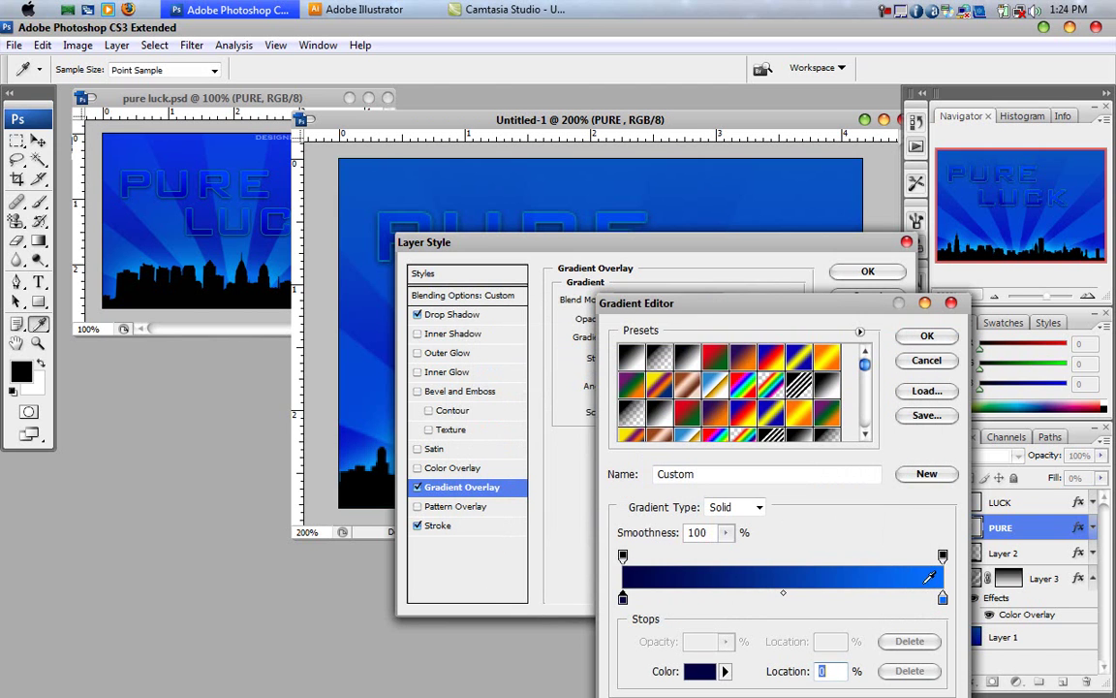
double_click(942, 599)
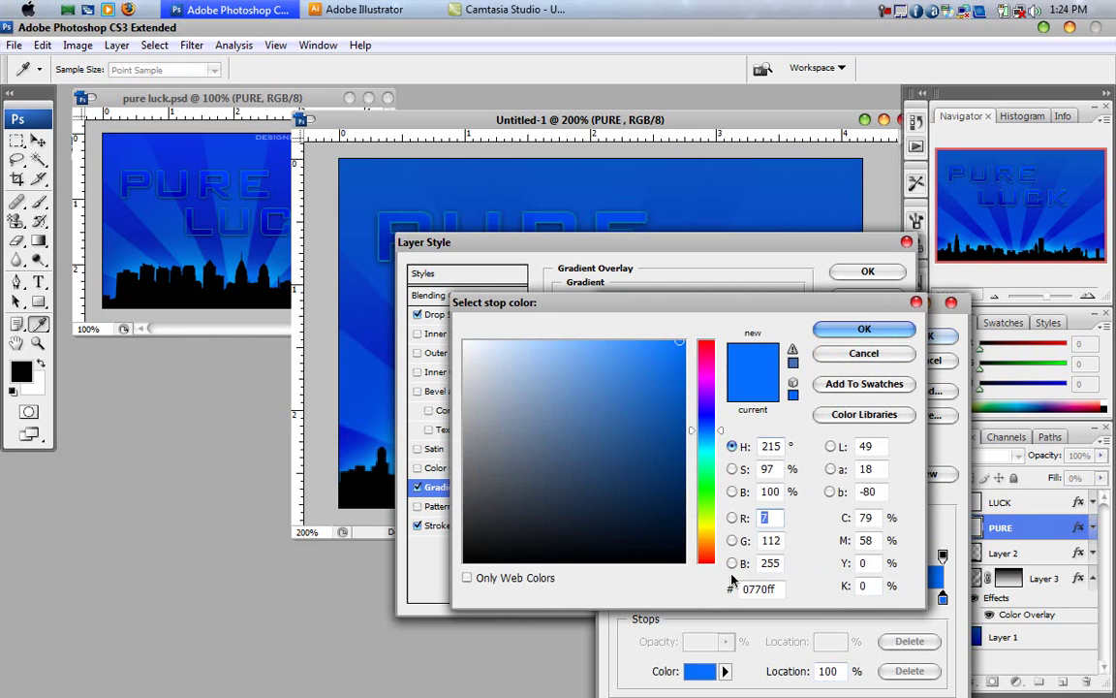
drag(743, 590, 768, 593)
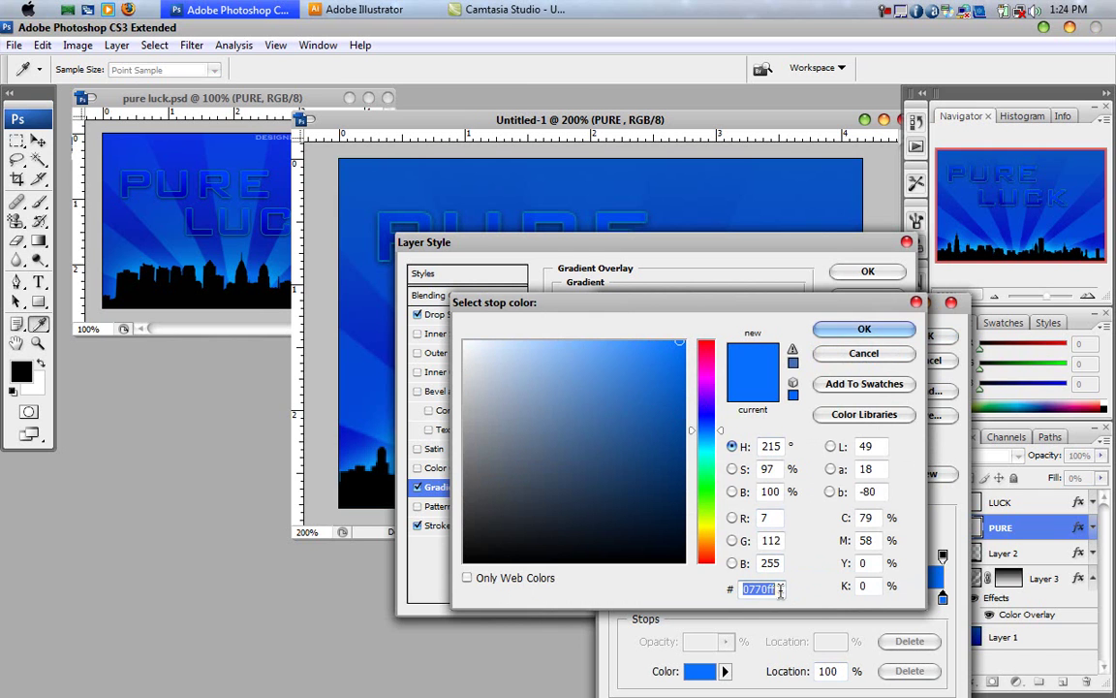
click(858, 329)
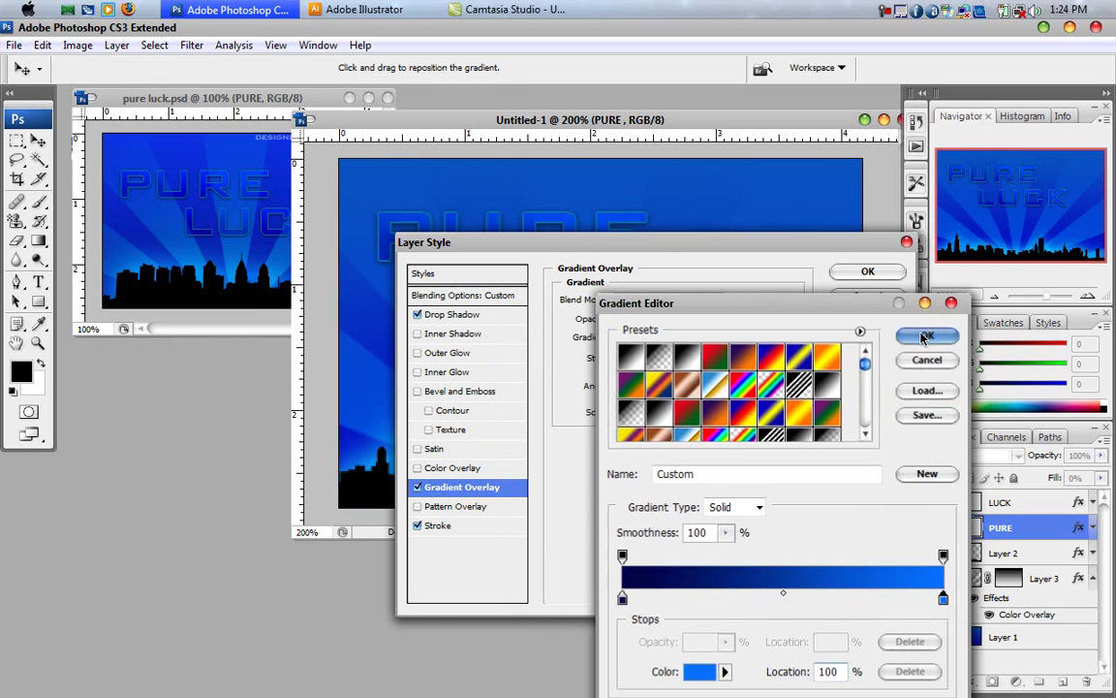
click(927, 333)
Keep the blue Stroke colour, review the Drop Shadow, and apply the style to PURE.
click(463, 527)
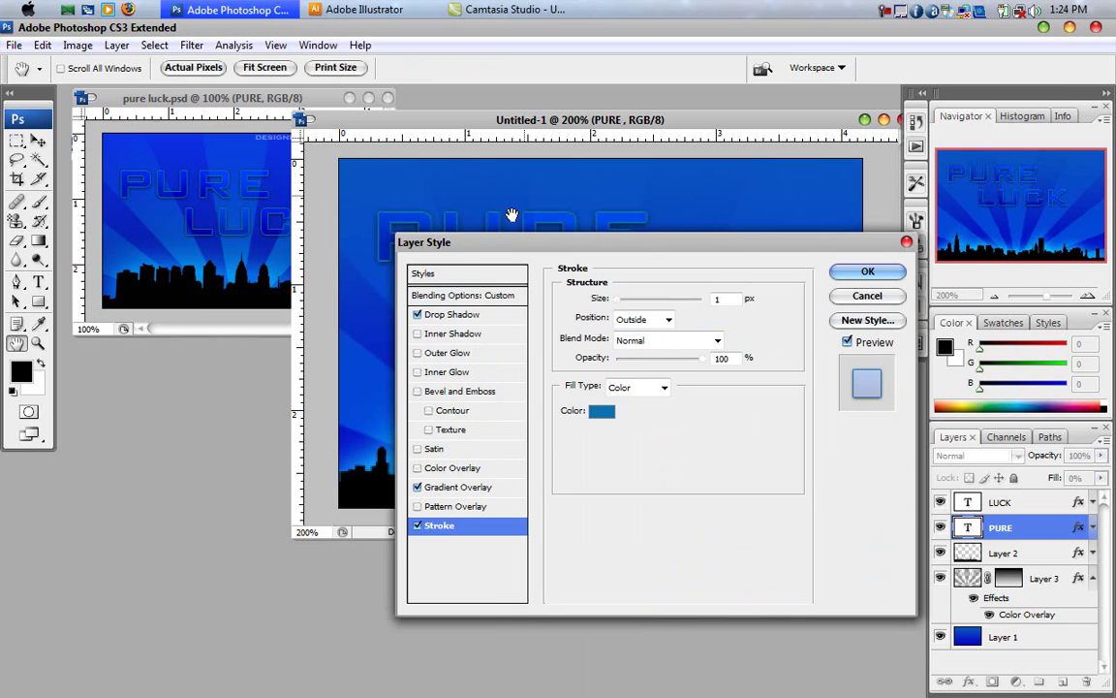
mouse_move(491, 249)
mouse_down()
mouse_move(559, 285)
mouse_move(506, 308)
mouse_move(525, 223)
mouse_up()
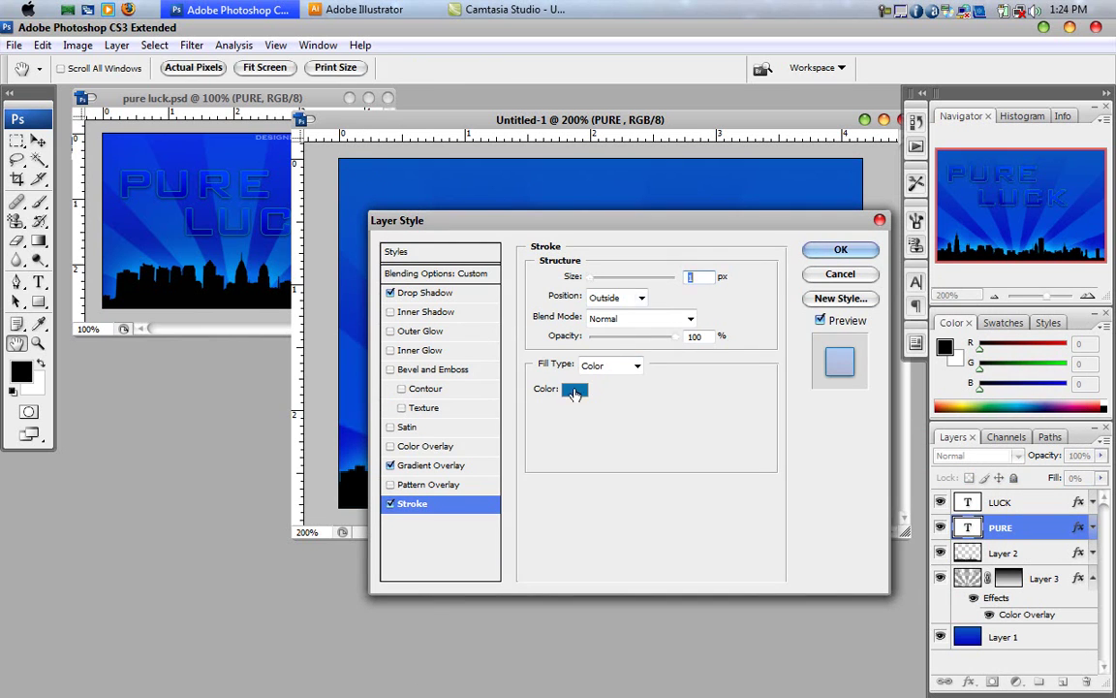
click(575, 389)
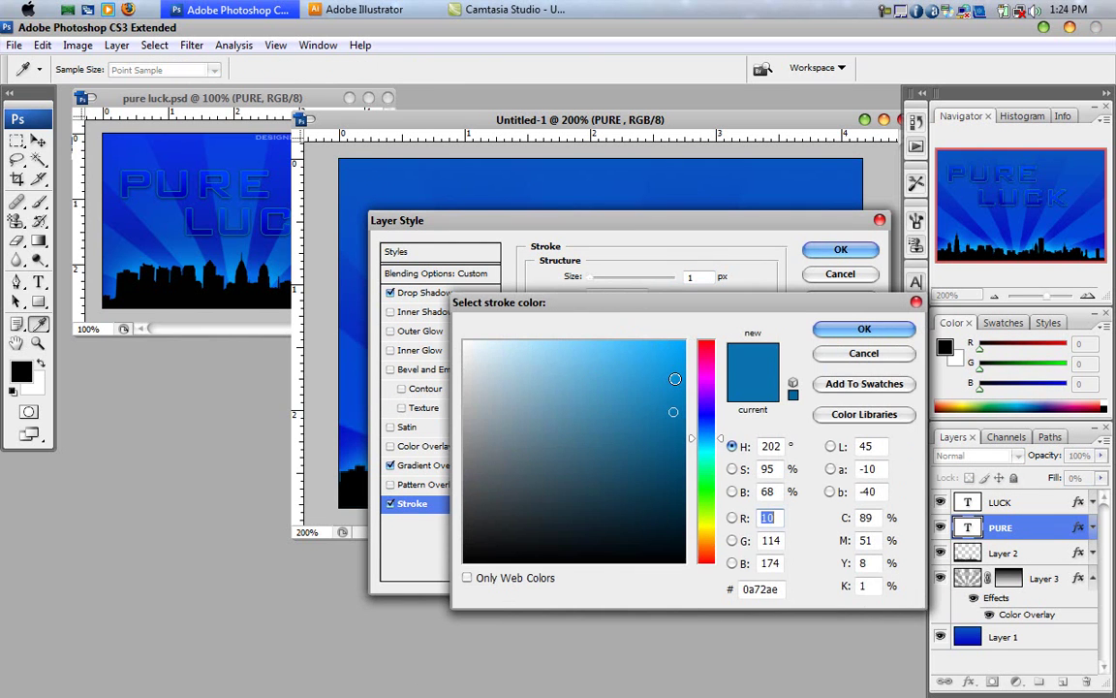
click(868, 329)
click(423, 293)
drag(545, 225, 536, 249)
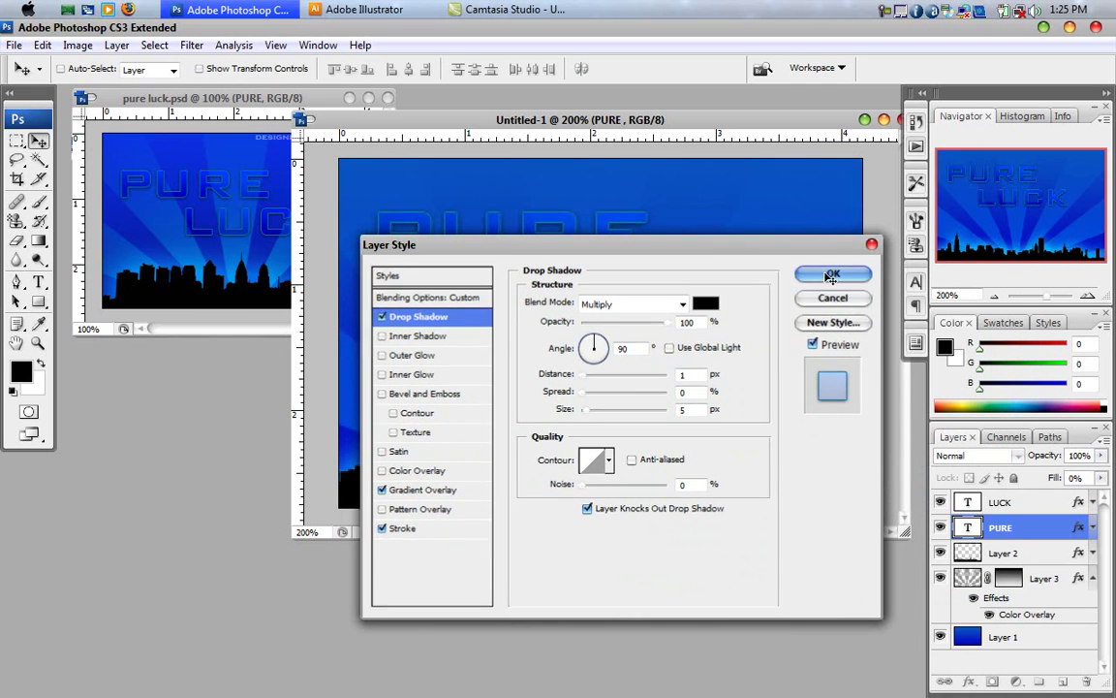
click(831, 276)
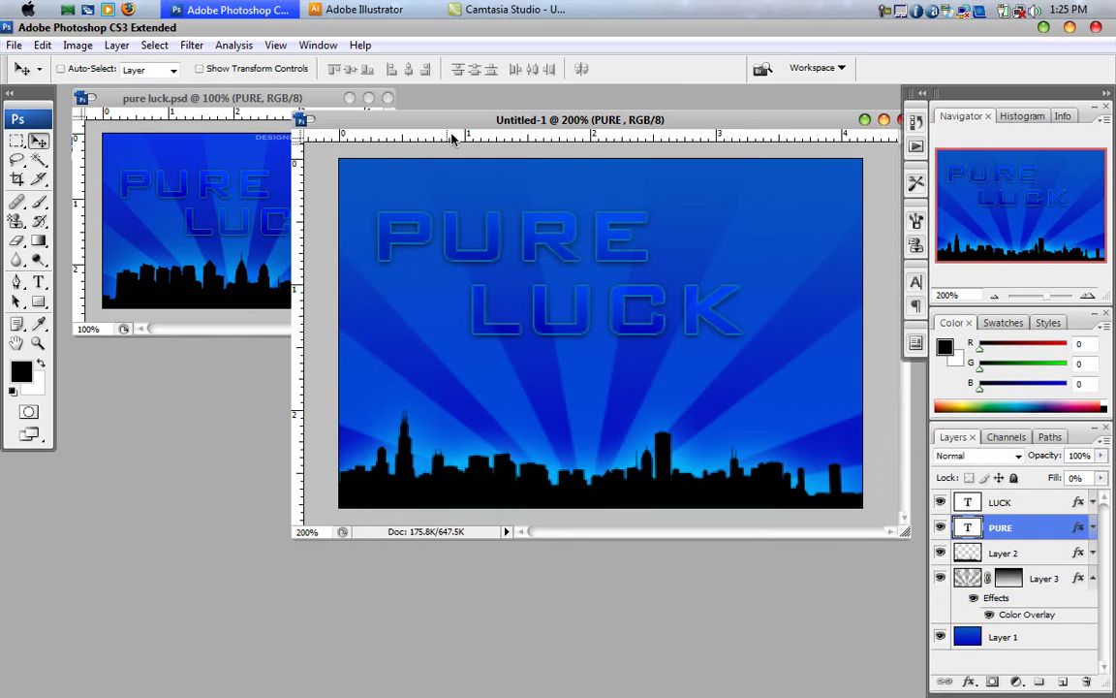
Type a trial DESIGNER-STREA credit line at the top, then delete that text layer.
drag(453, 125, 388, 184)
click(39, 281)
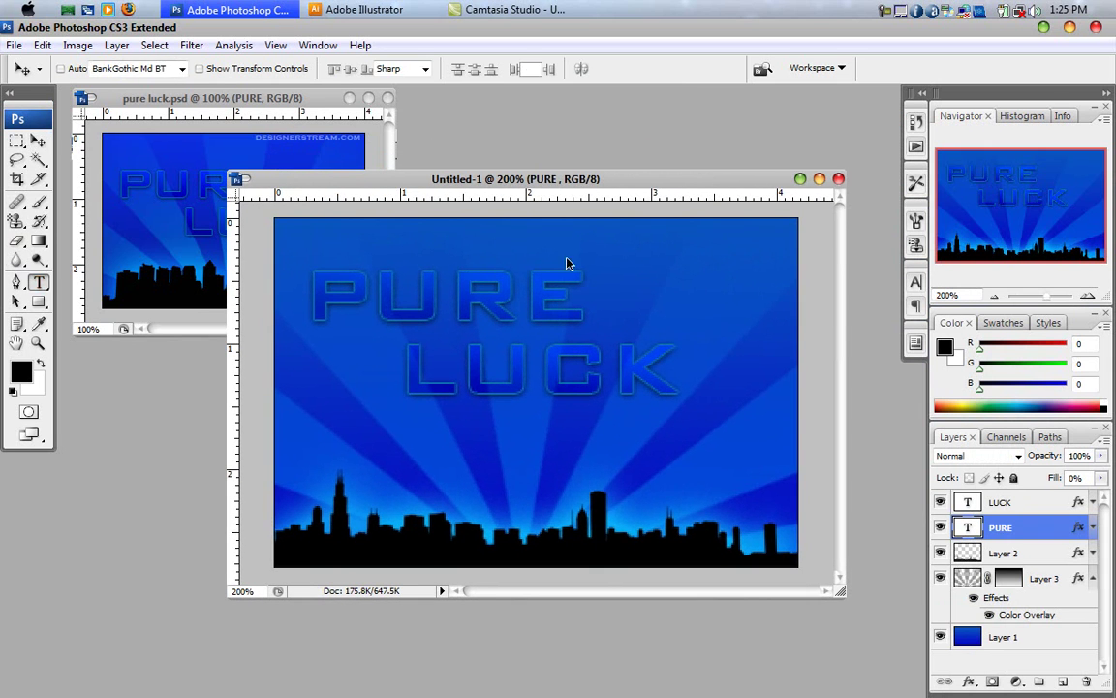
drag(608, 217, 797, 253)
text(B)
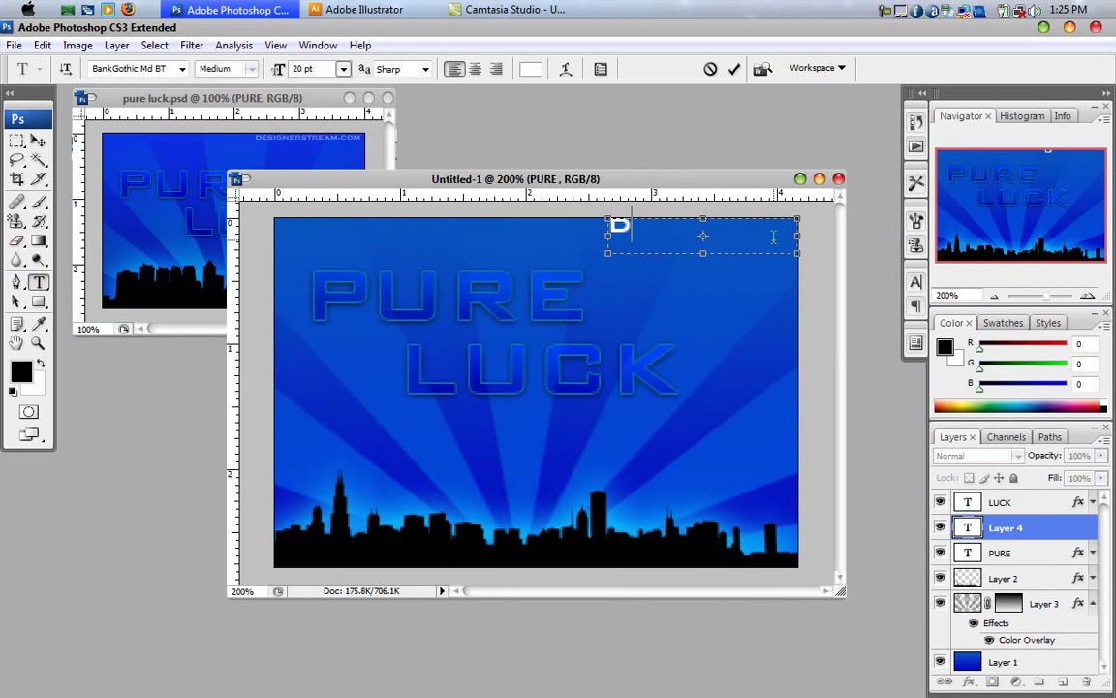
key(BackSpace)
text(DESIGNER-)
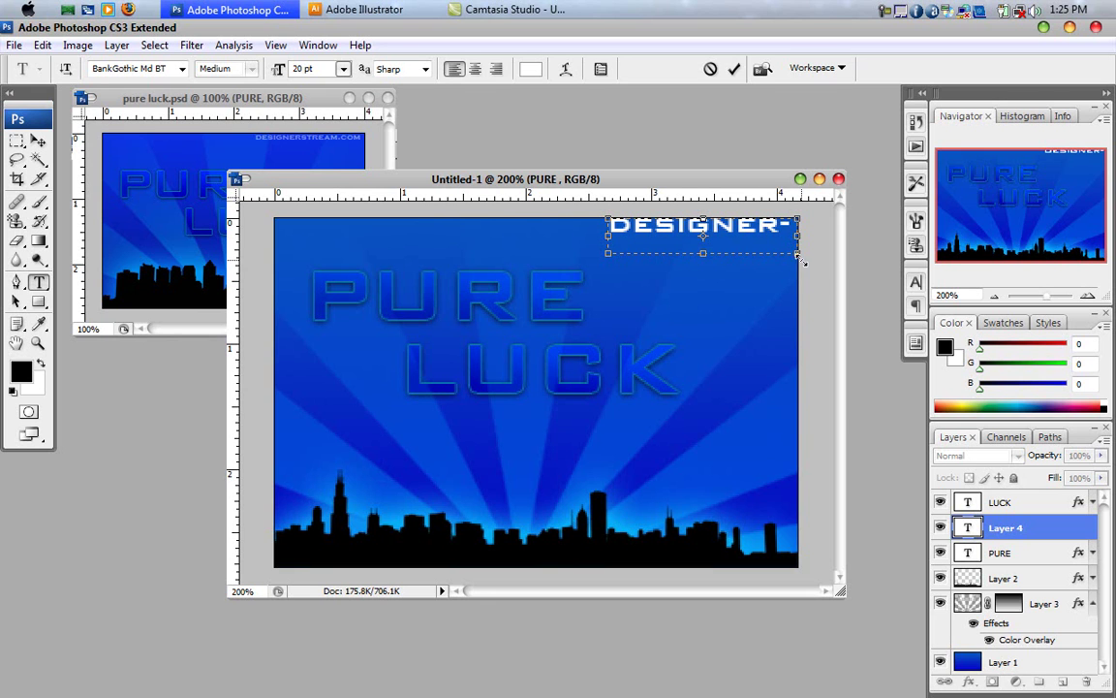
text(STREA)
drag(885, 319, 740, 309)
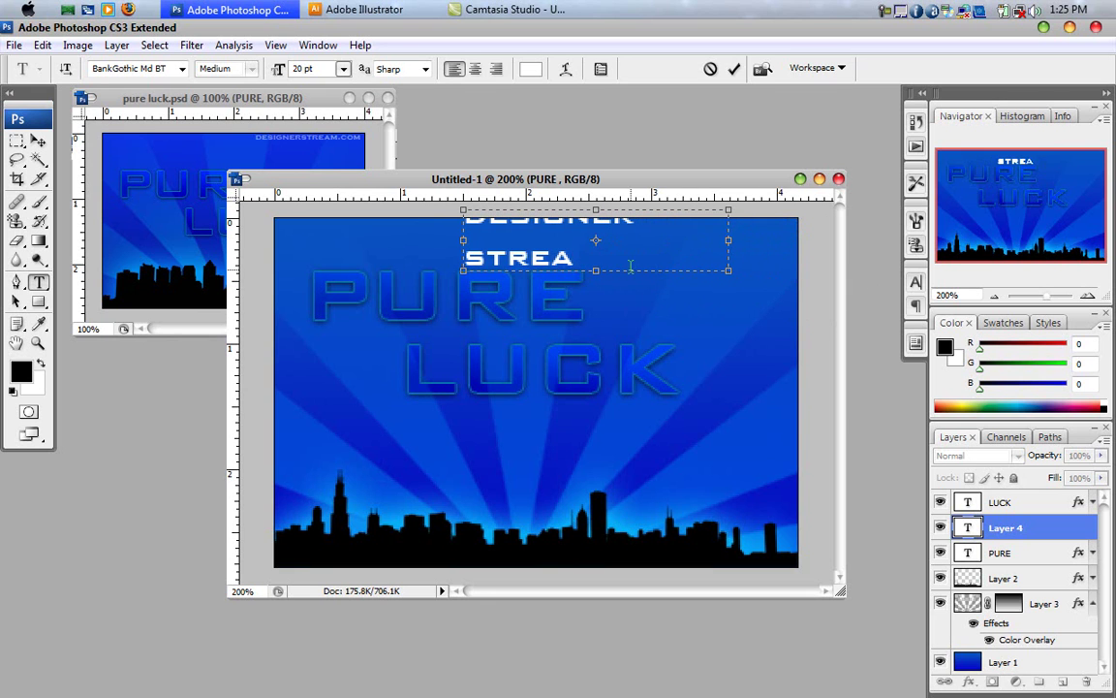
click(39, 141)
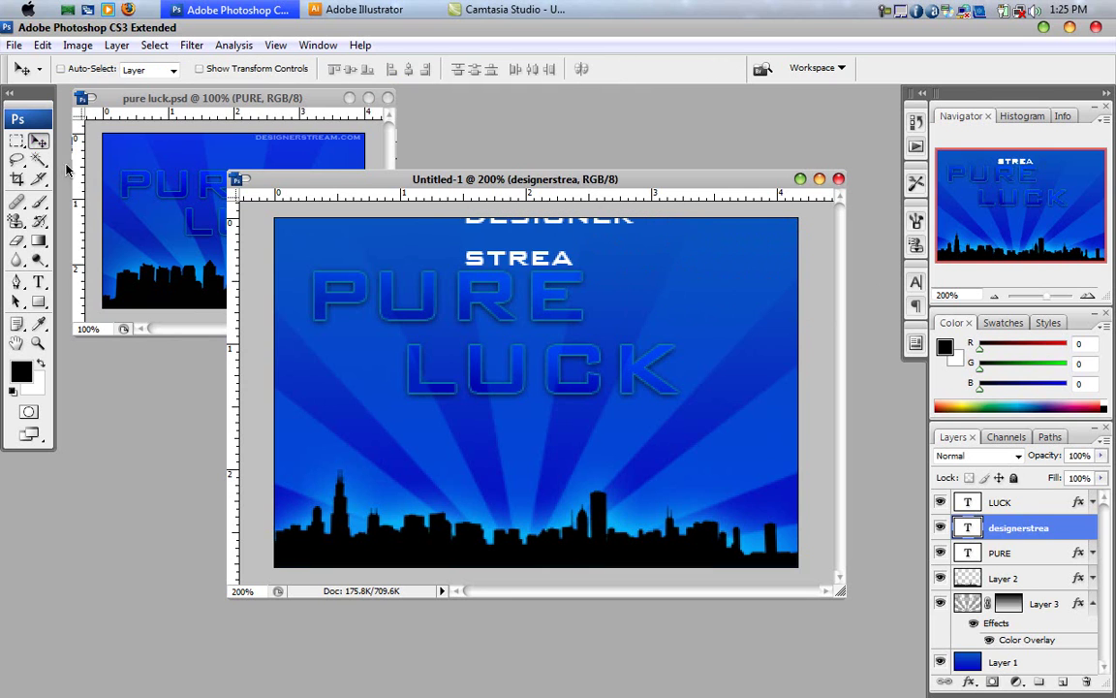
key(Delete)
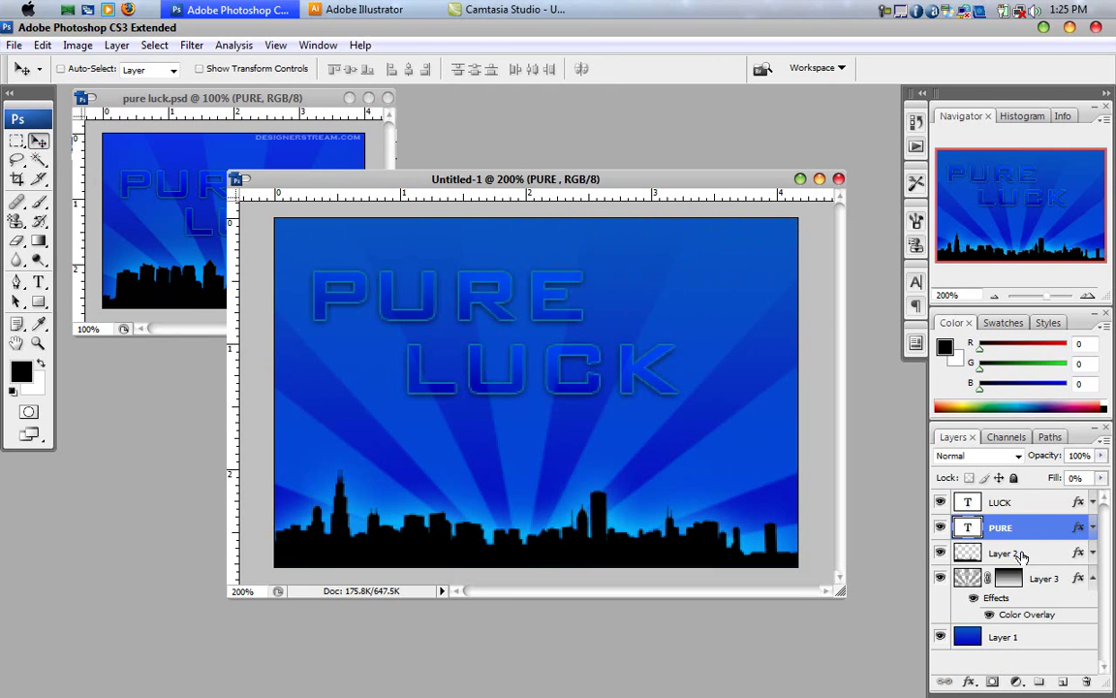
Move PURE and LUCK together down and right, and maximise the document window.
shift+click(1038, 506)
drag(535, 361, 564, 405)
click(800, 178)
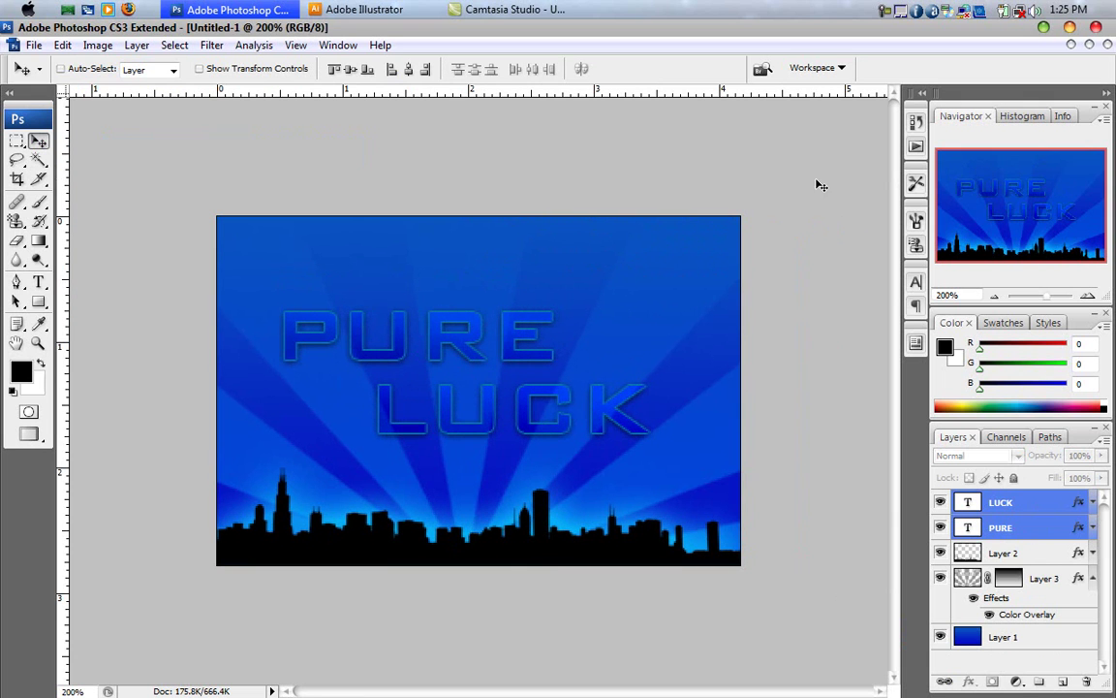